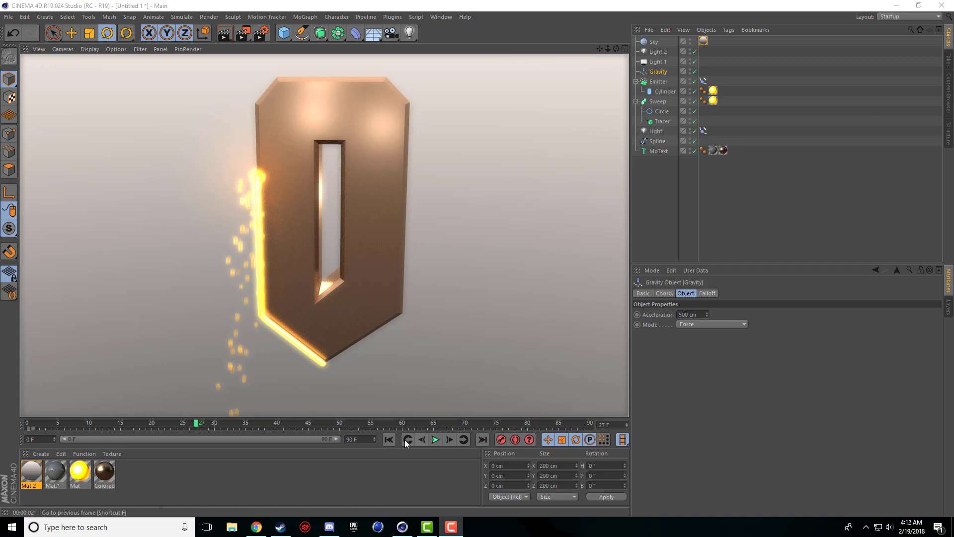
Play the glowing trail animation to about frame 36 and render the view to preview the finished effect
left_click(435, 440)
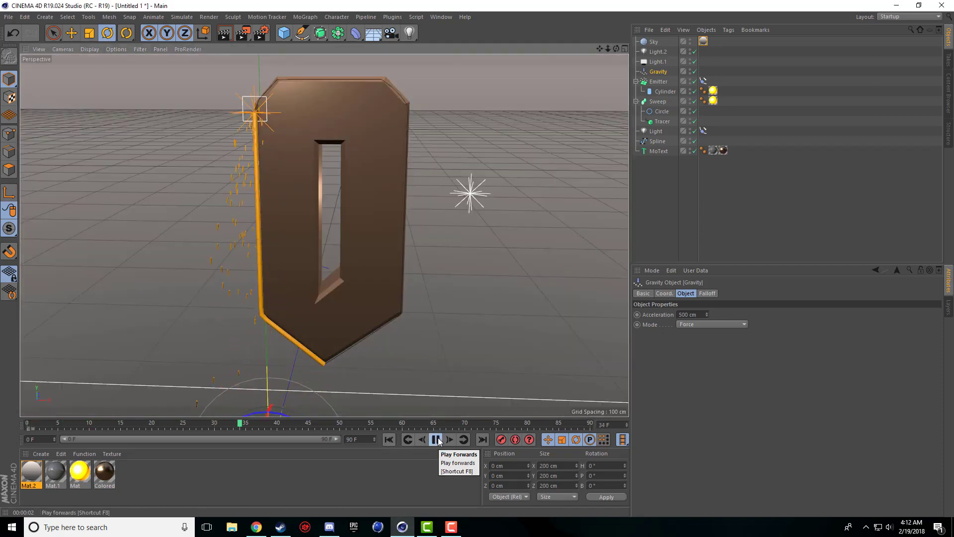
left_click(435, 440)
key("ctrl+r")
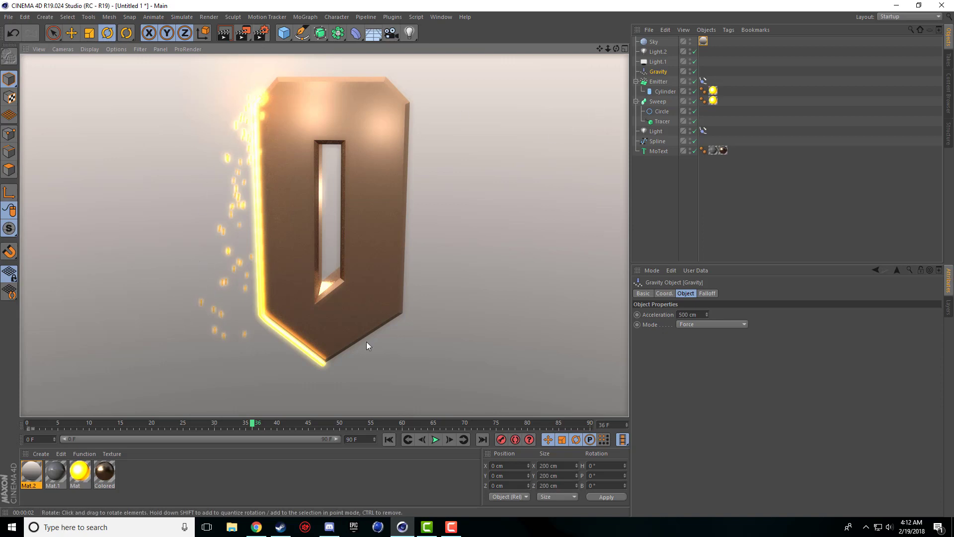
Change the light end of Mat.2's luminance gradient to a neutral grey and render the view to check the background
double_click(31, 472)
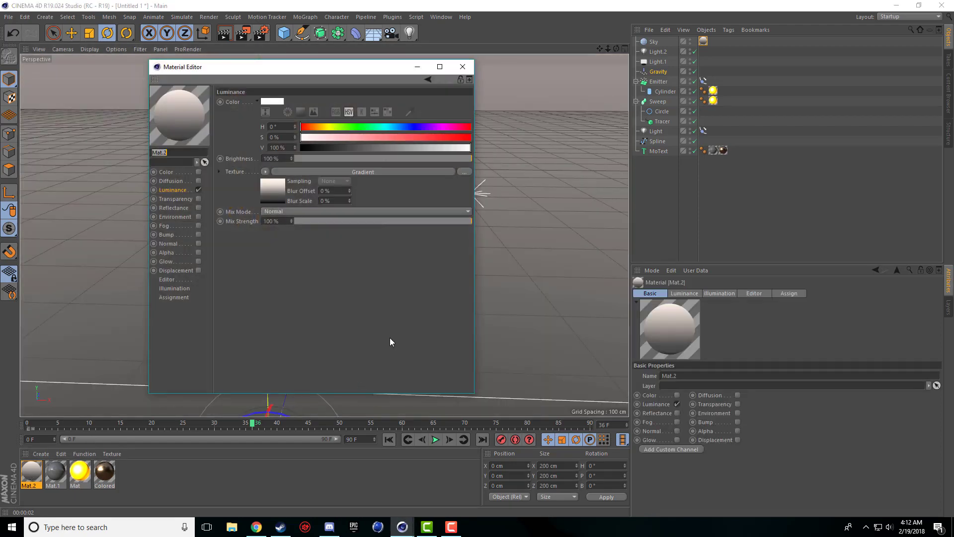
left_click(276, 191)
double_click(469, 178)
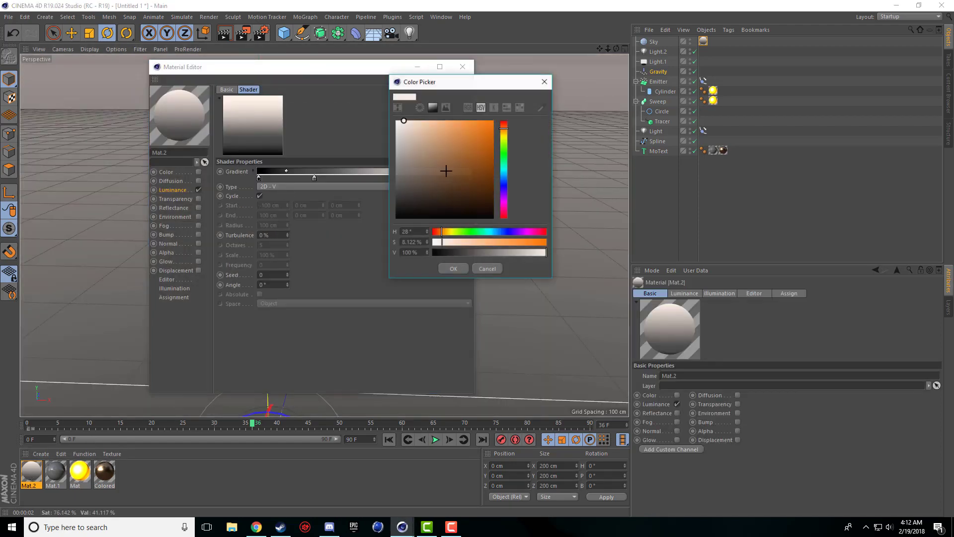
left_click_drag(445, 166, 396, 144)
left_click(453, 268)
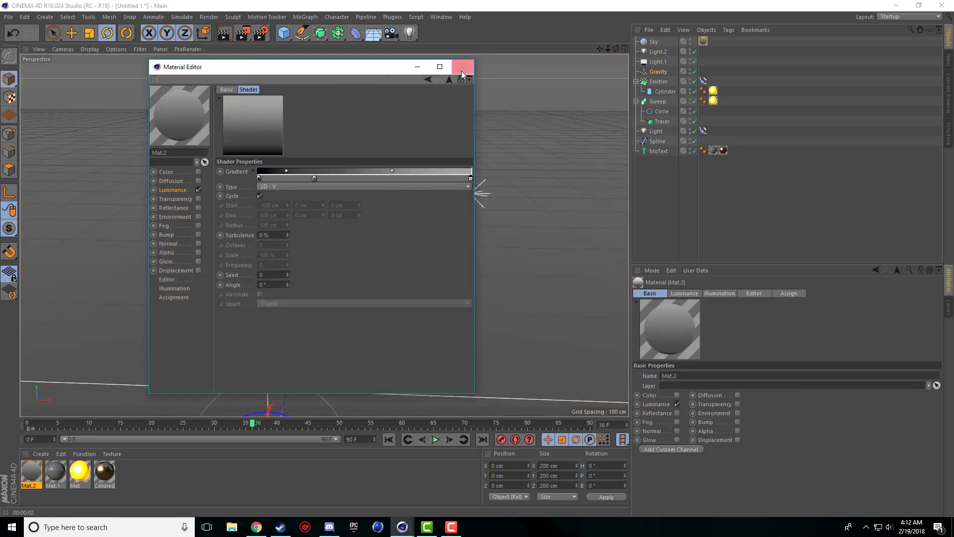
left_click(462, 66)
left_click(224, 36)
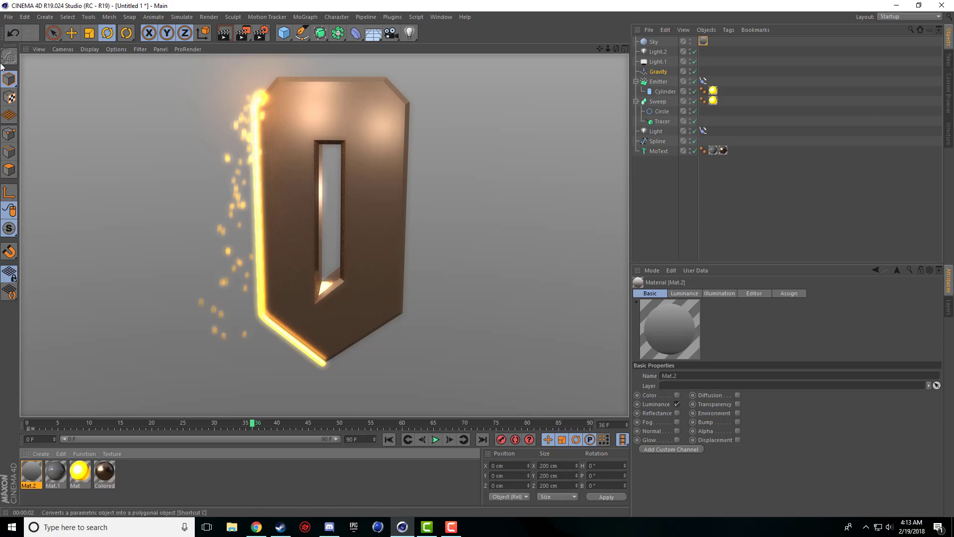
Create a new empty project and add a MoText object
left_click(9, 17)
left_click(20, 23)
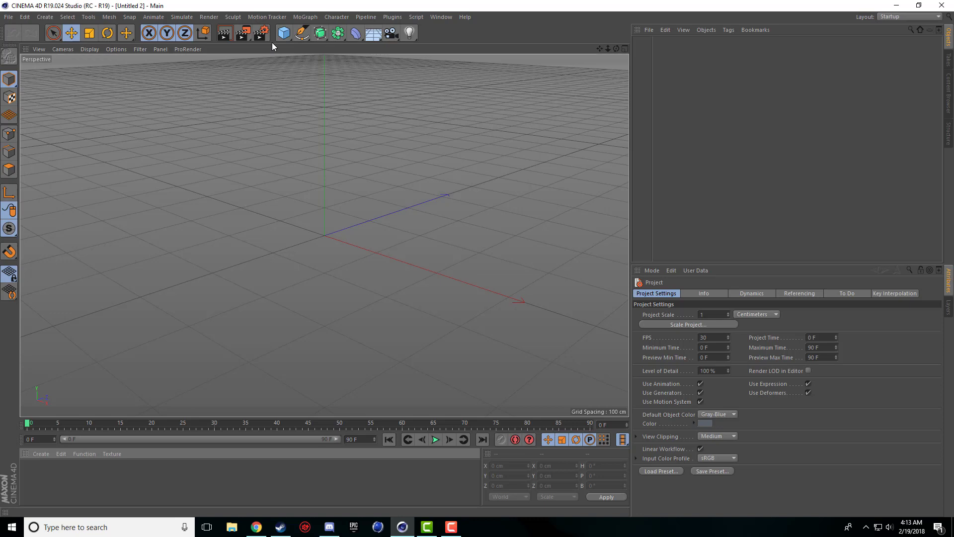
left_click(269, 17)
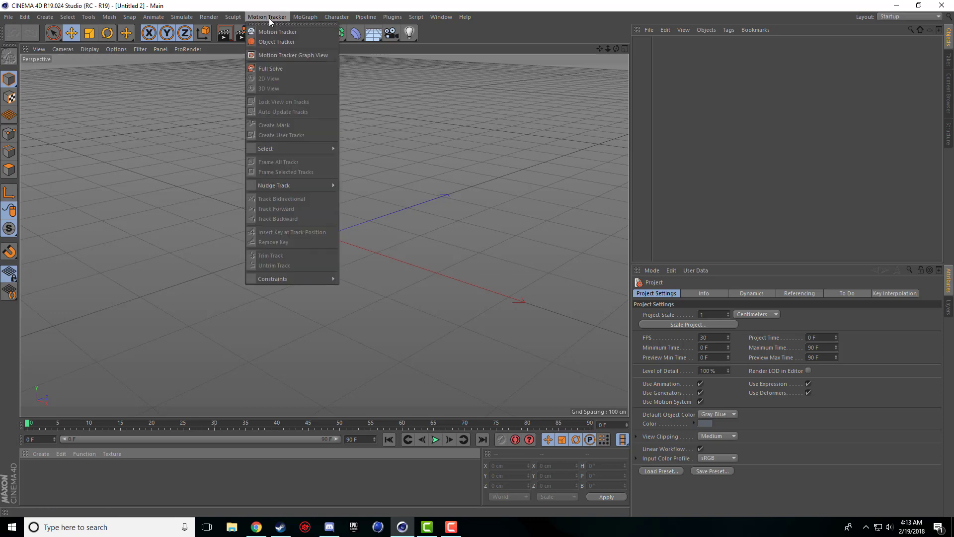
mouse_move(296, 17)
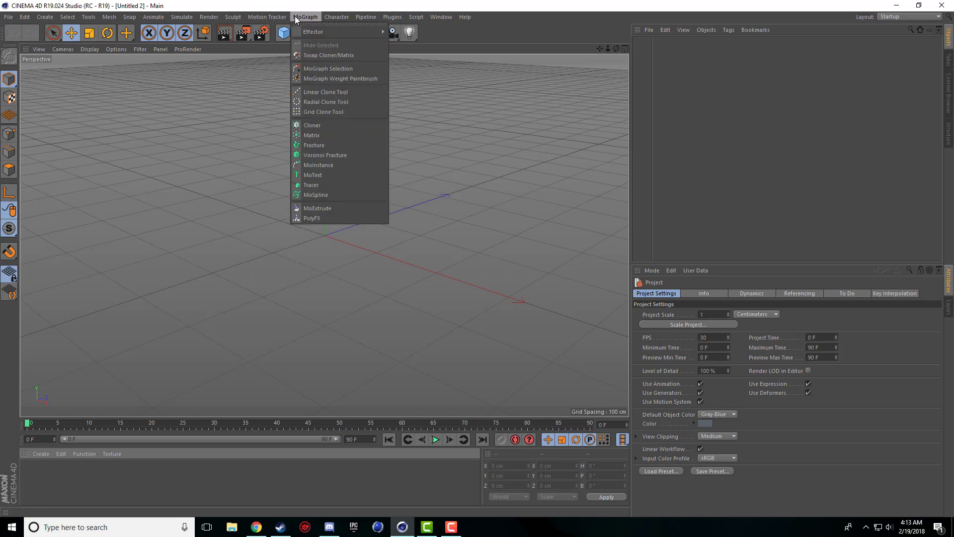
left_click(334, 179)
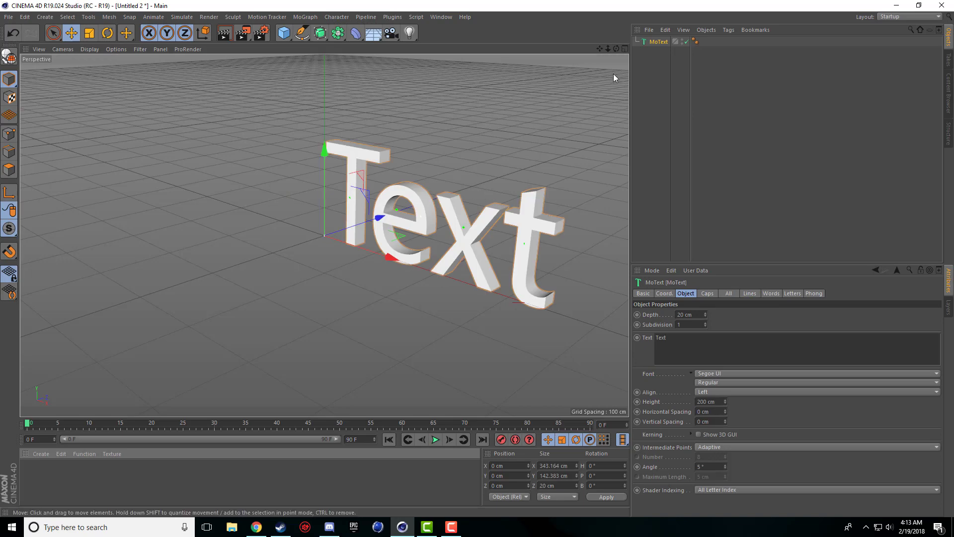
mouse_move(599, 48)
left_mouse_down()
mouse_move(544, 50)
mouse_move(551, 40)
mouse_move(614, 36)
mouse_move(611, 52)
left_mouse_up()
left_click(303, 35)
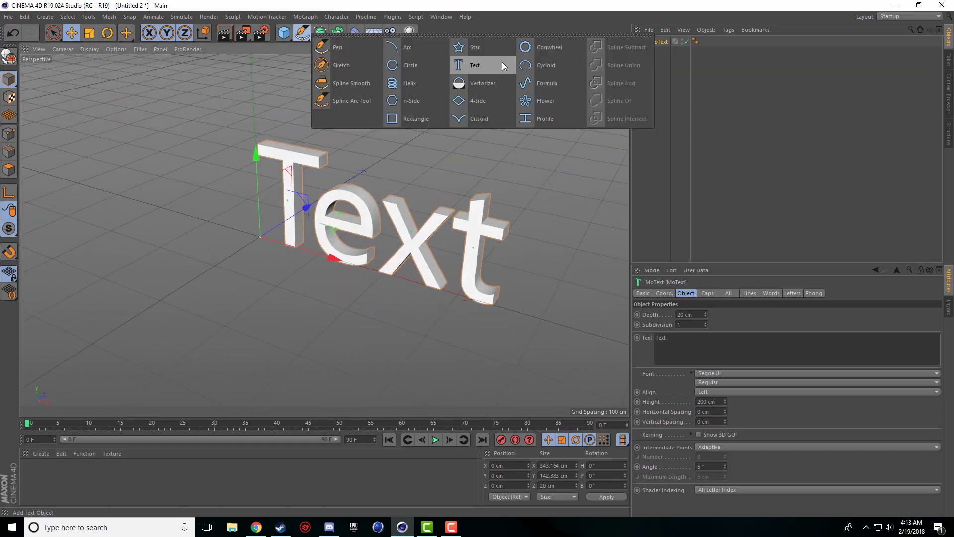
left_click(320, 32)
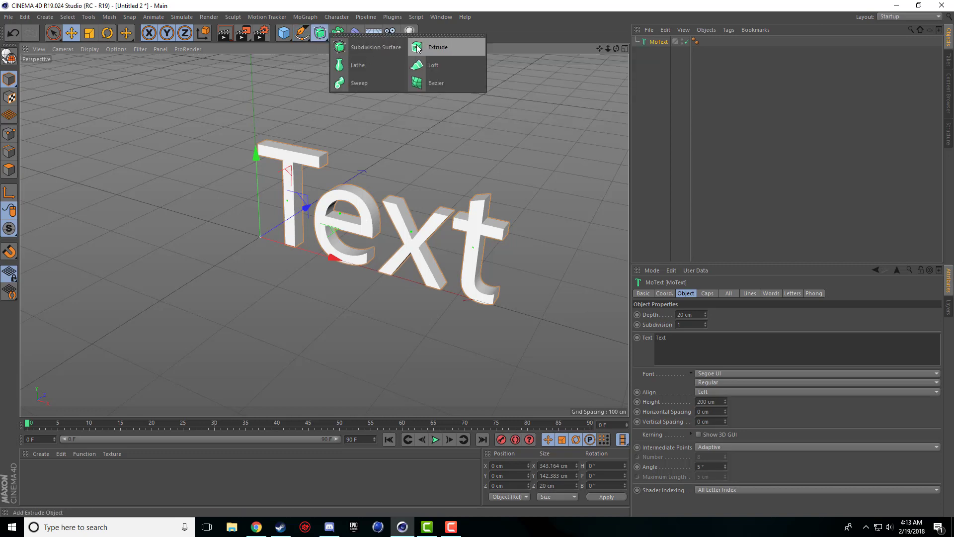
Try other height and depth values on the text object, restoring them to 200 cm and 20 cm
left_click_drag(725, 401, 681, 405)
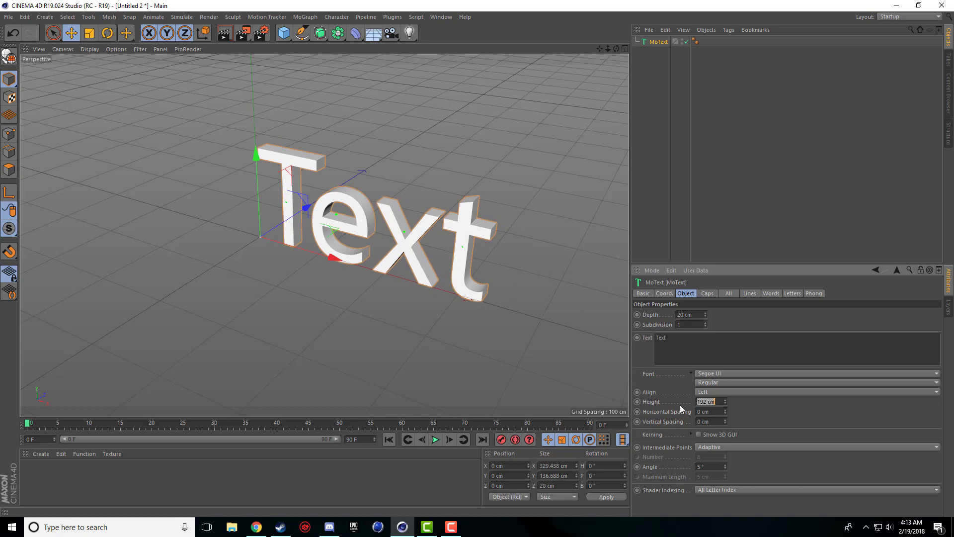
type("200")
key("Return")
left_click_drag(704, 315, 628, 310)
type("20")
key("Return")
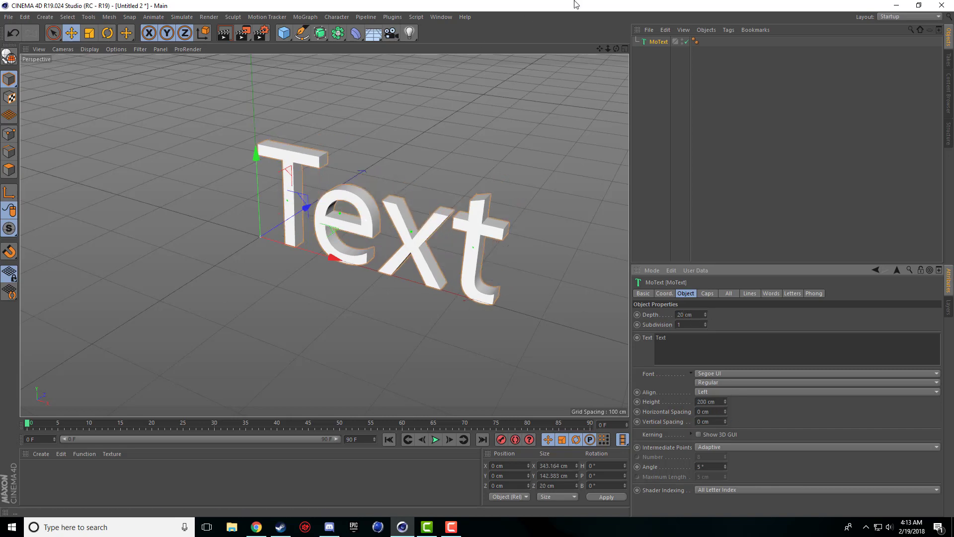
Replace the MoText object's wording with the single letter N
left_click_drag(599, 48, 651, 44)
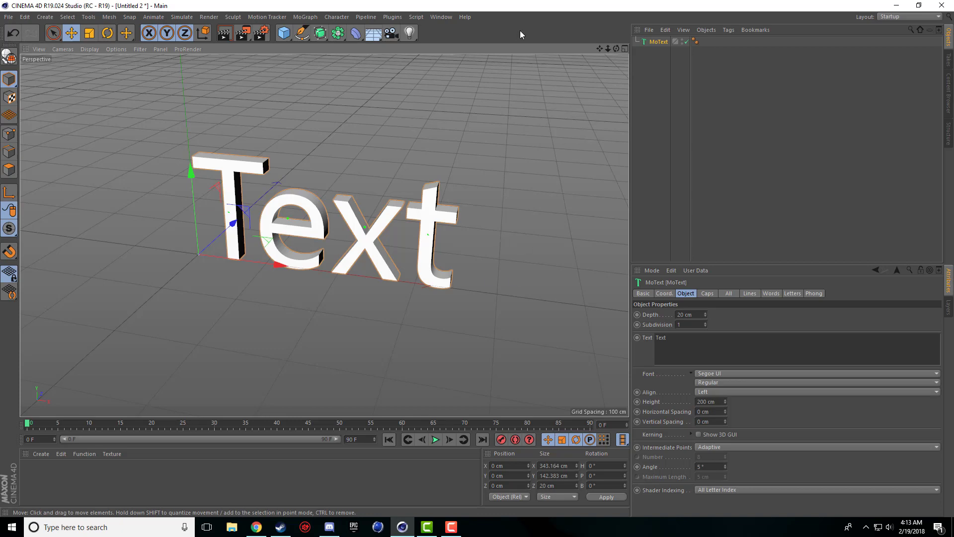
left_click_drag(599, 48, 618, 48)
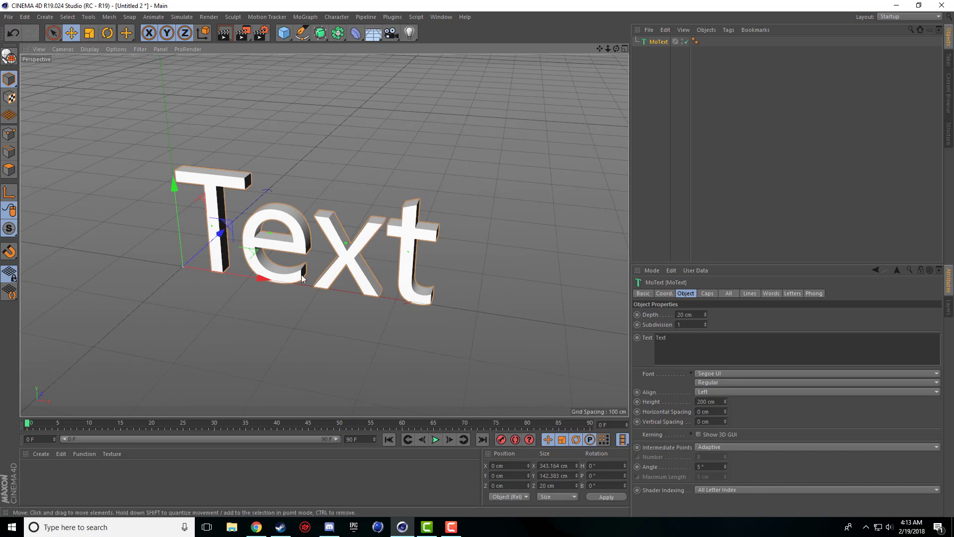
double_click(660, 337)
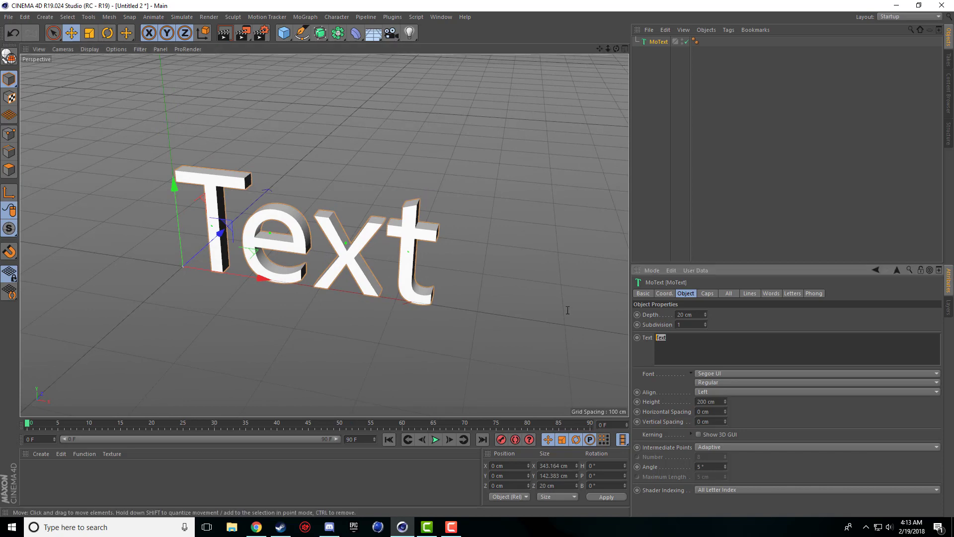
type("N")
left_click(642, 353)
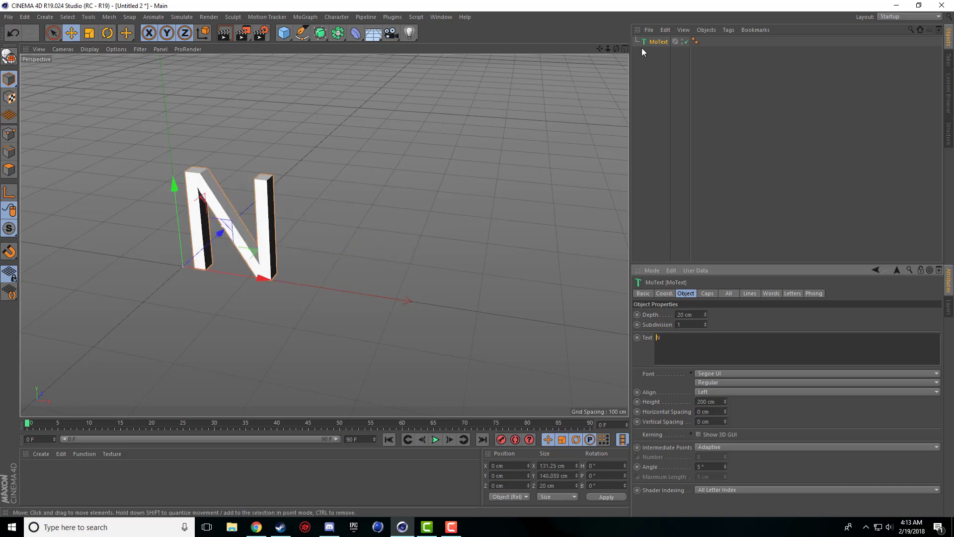
left_click_drag(604, 47, 649, 50)
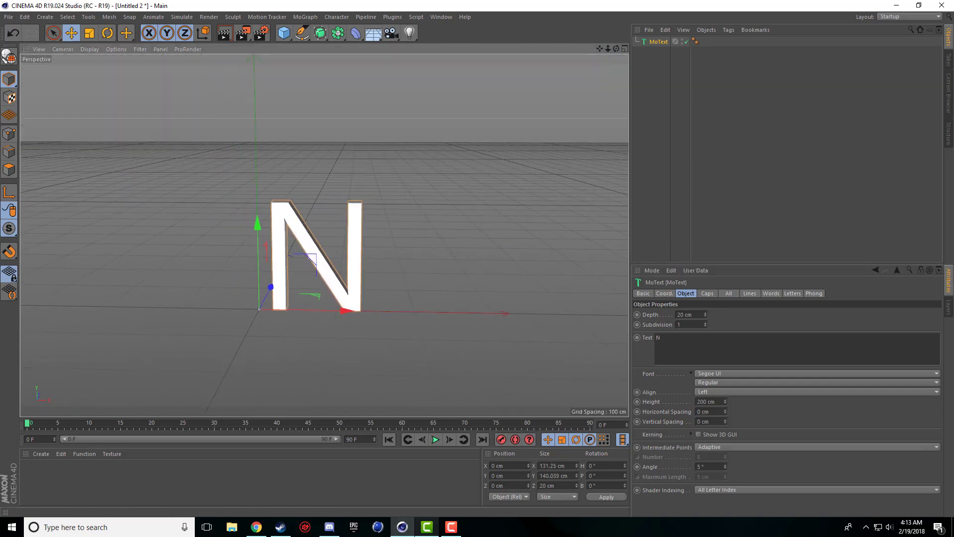
Check the finished letter in the Untitled 1 project and return to the Untitled 2 project
left_click(441, 17)
left_click(452, 262)
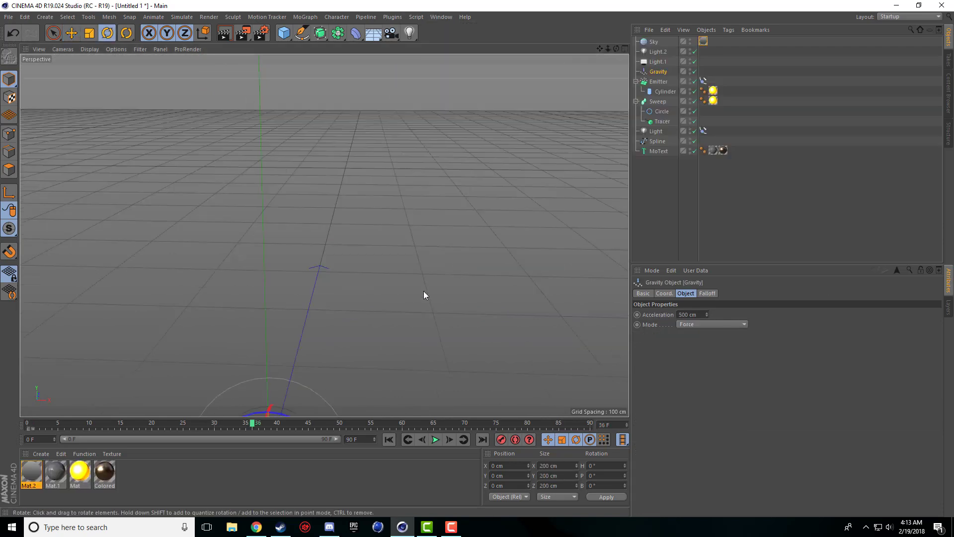
left_click(441, 17)
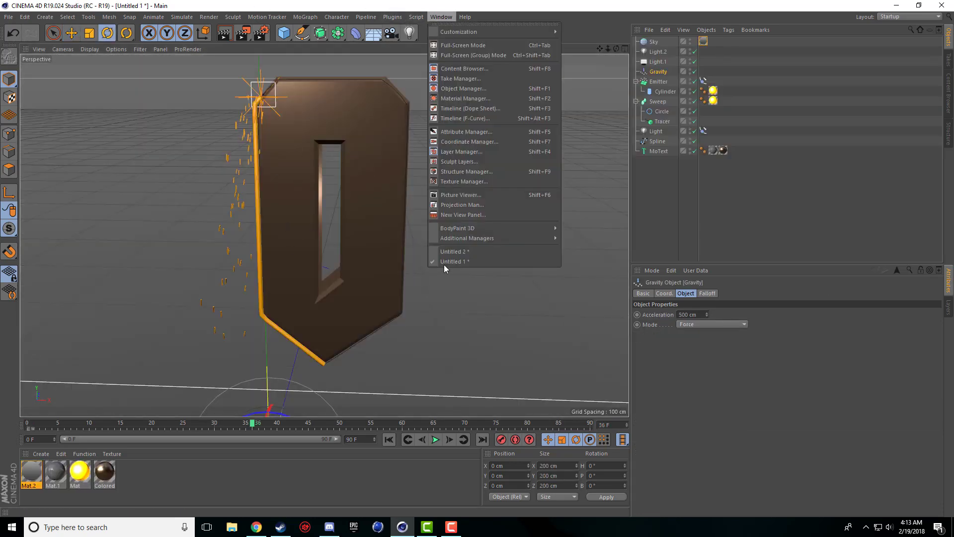
left_click(453, 252)
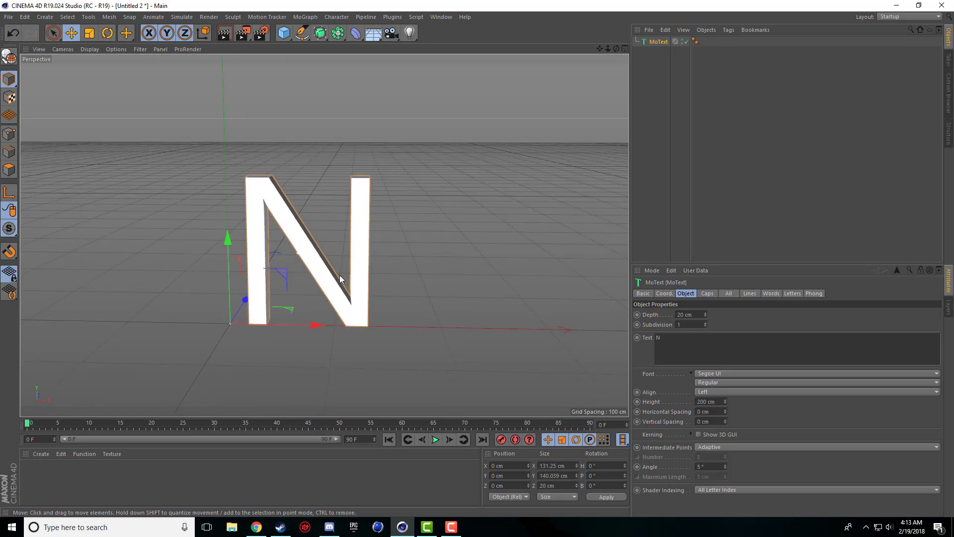
Try the Geizer font on the letter N
scroll(340, 276, "up", 3)
left_click_drag(599, 47, 603, 50)
left_click(703, 375)
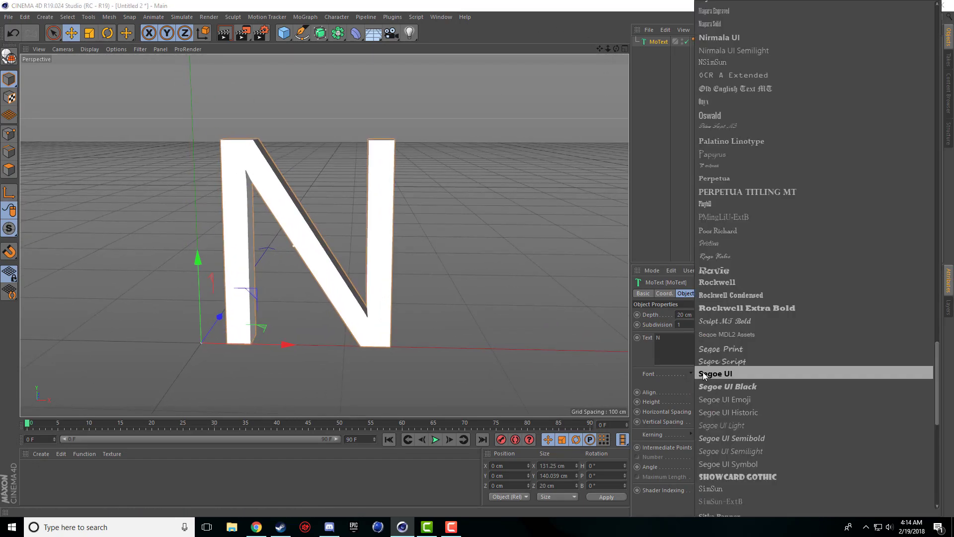
scroll(750, 378, "up", 15)
scroll(750, 384, "up", 9)
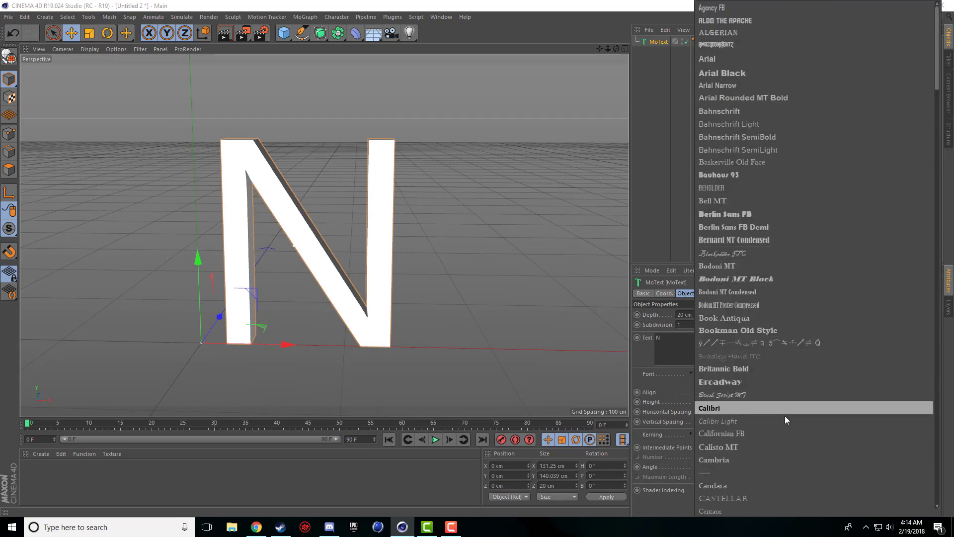
scroll(788, 424, "down", 11)
scroll(794, 432, "down", 9)
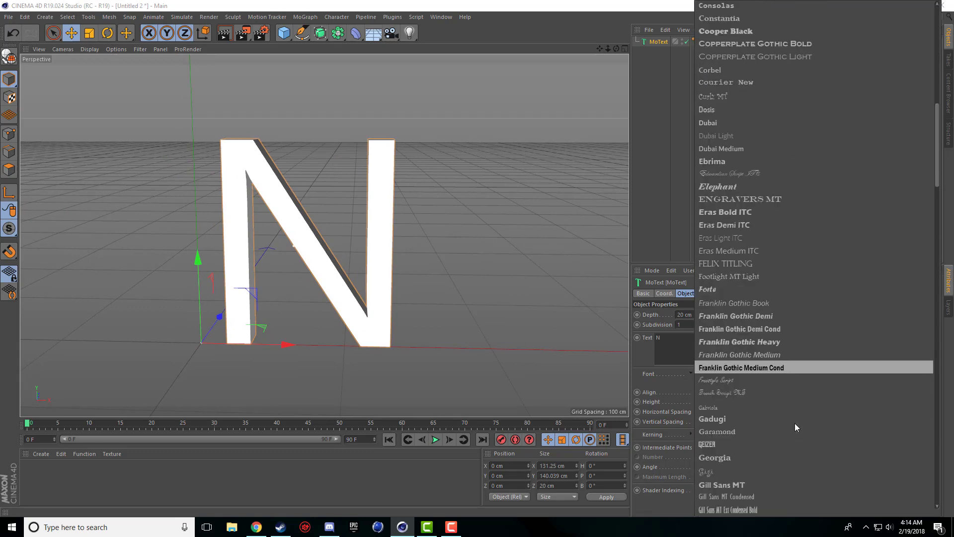
left_click(726, 271)
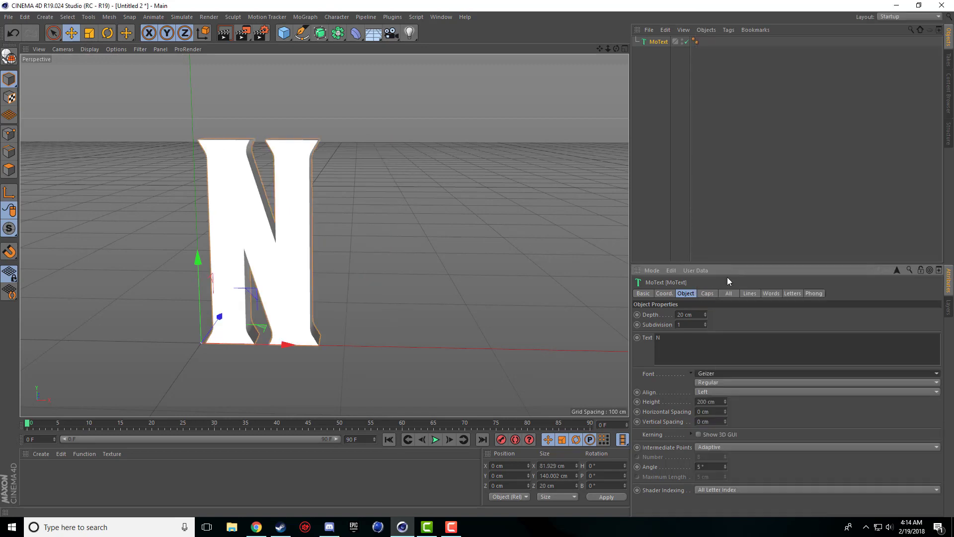
Set the letter N's font to Aldo the Apache
left_click(717, 373)
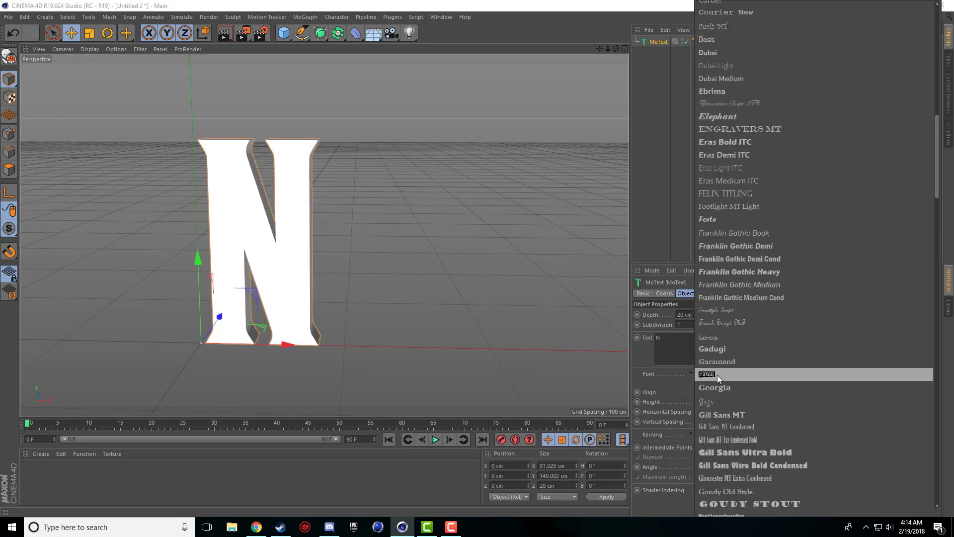
scroll(723, 383, "down", 6)
scroll(728, 389, "down", 3)
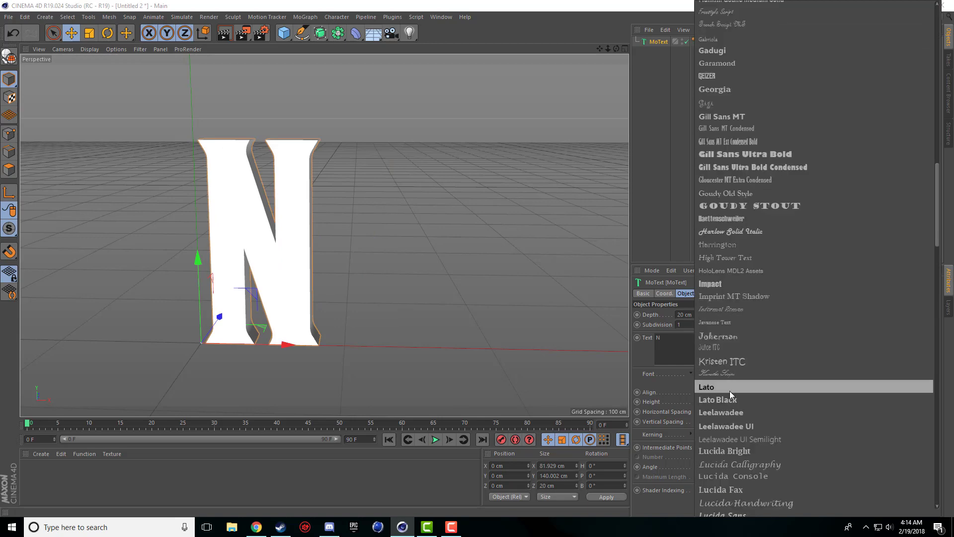
scroll(728, 388, "down", 20)
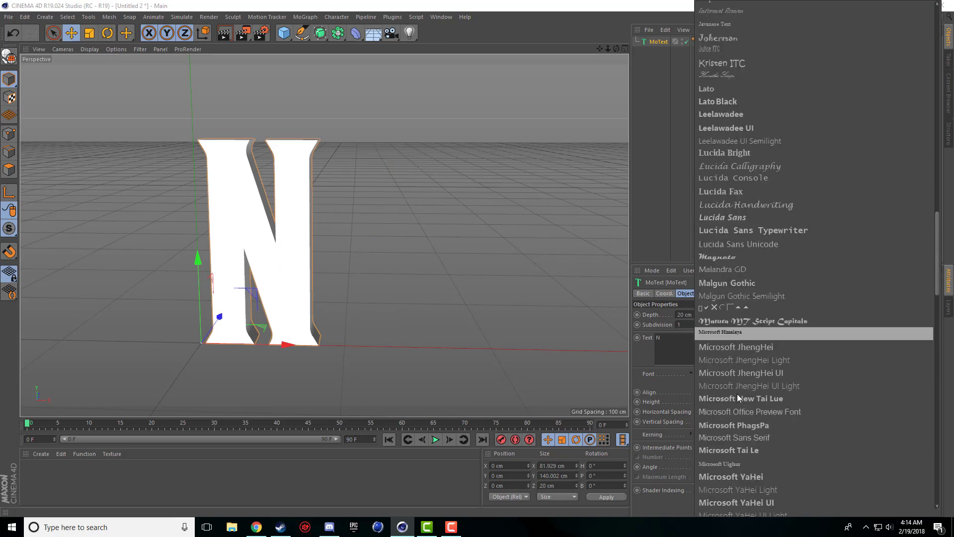
scroll(737, 392, "down", 15)
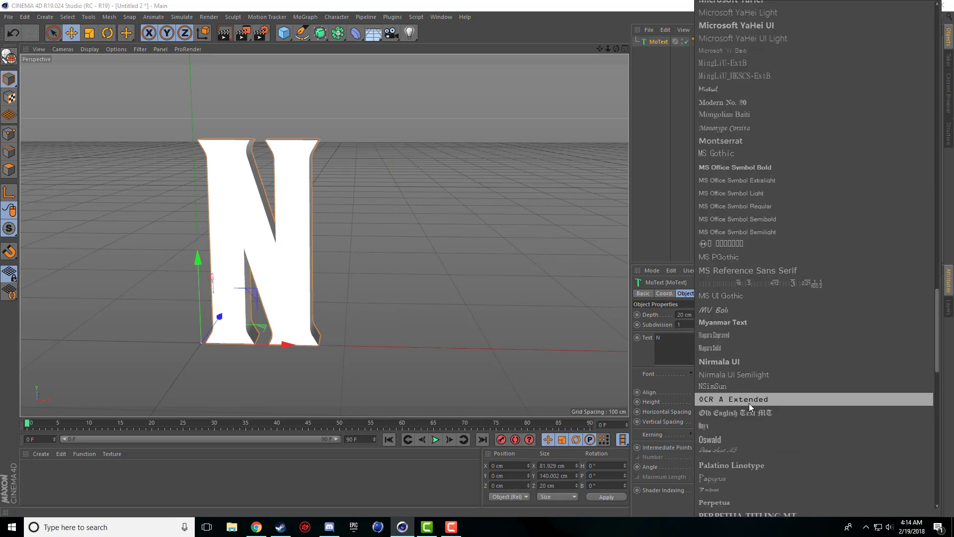
scroll(751, 401, "down", 12)
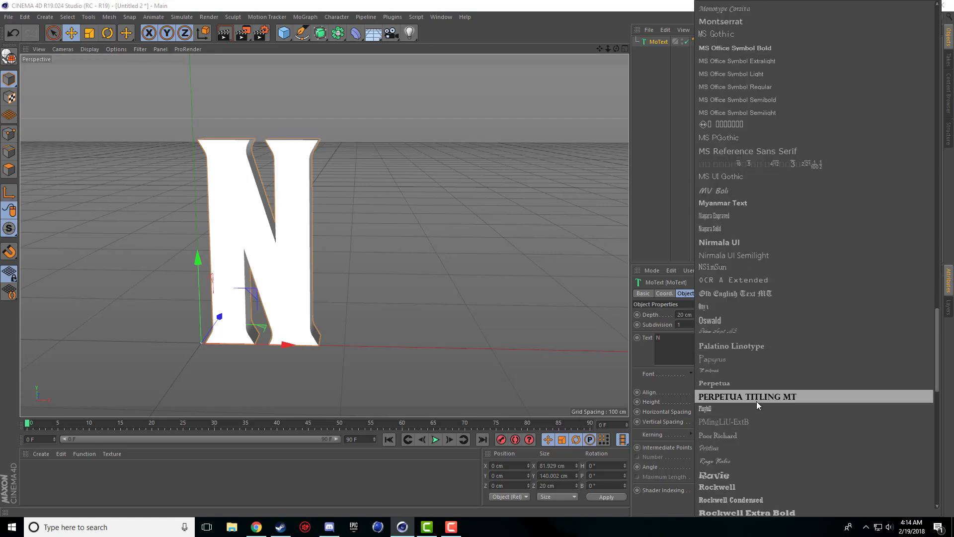
scroll(760, 404, "down", 20)
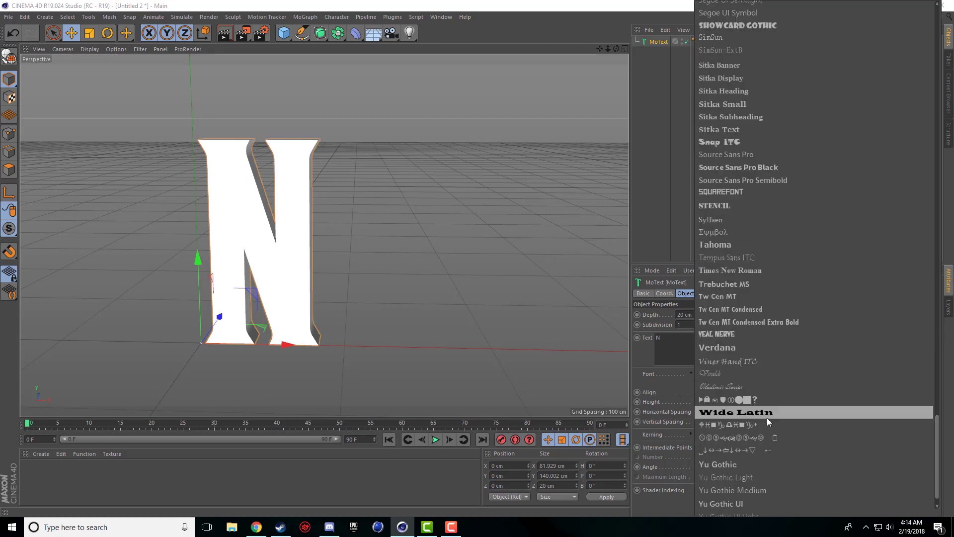
scroll(768, 419, "up", 20)
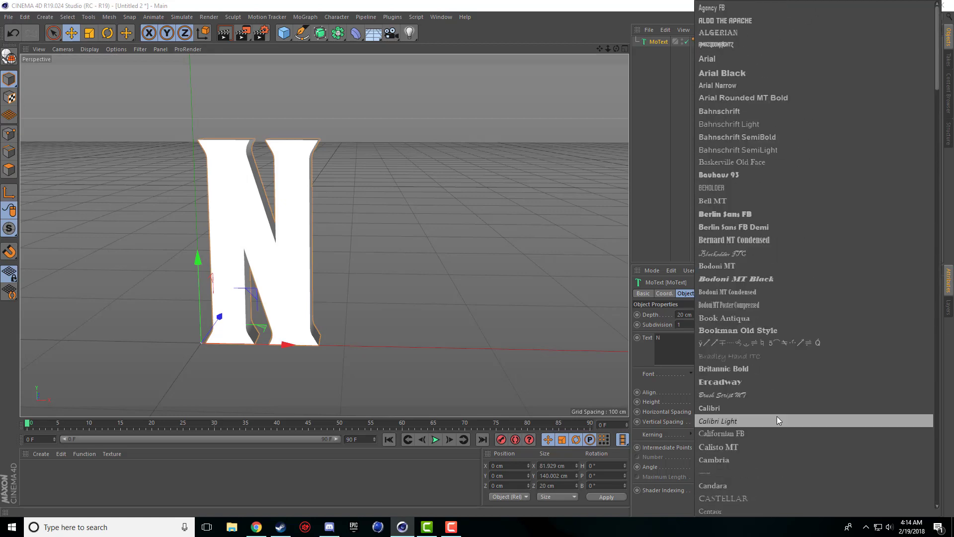
left_click(744, 21)
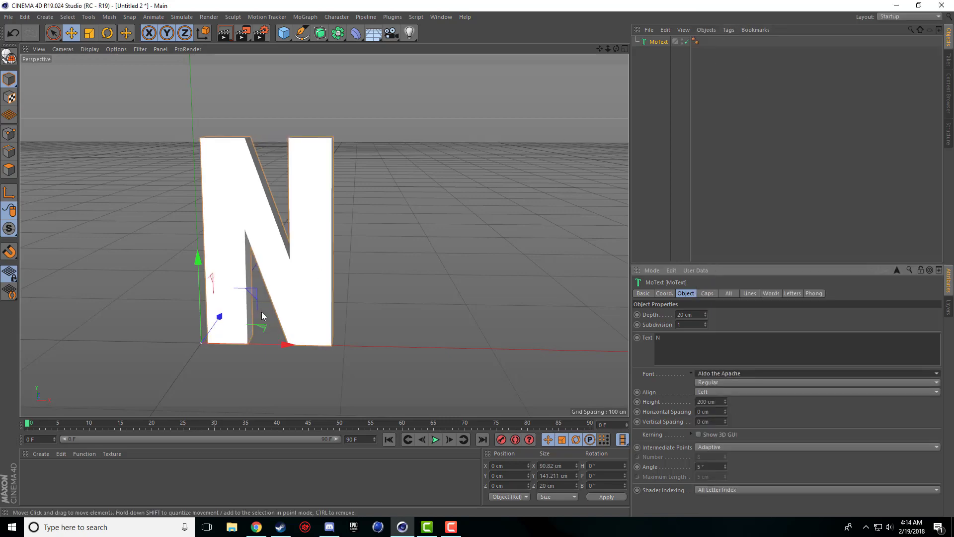
left_click_drag(599, 49, 629, 35)
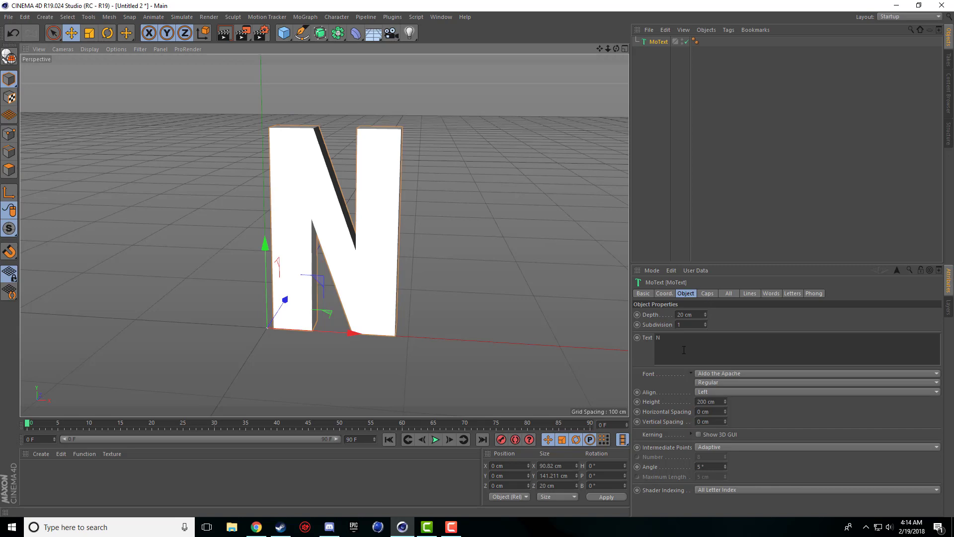
Set both the start and end caps of the letter N to Fillet Cap
left_click(708, 293)
left_click(723, 314)
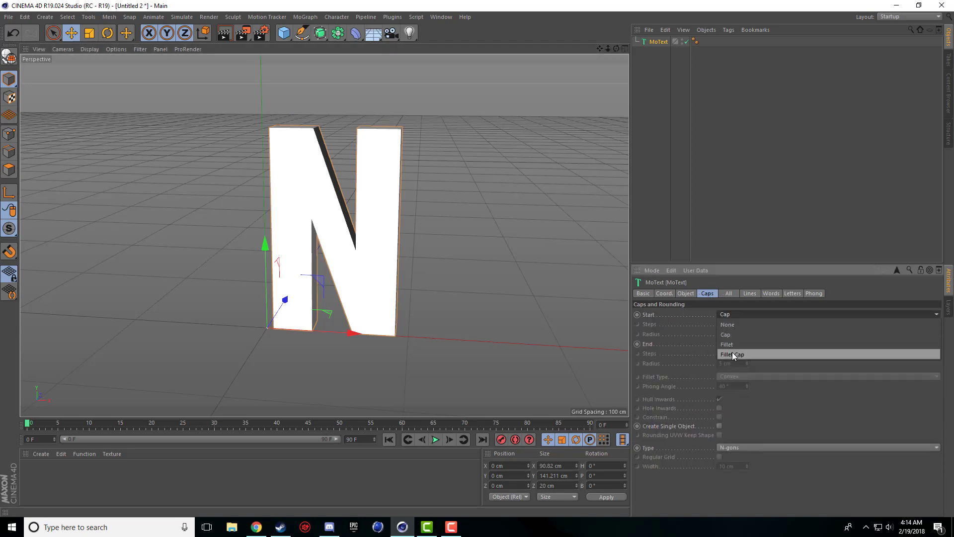
left_click(732, 353)
left_click(732, 343)
left_click(733, 384)
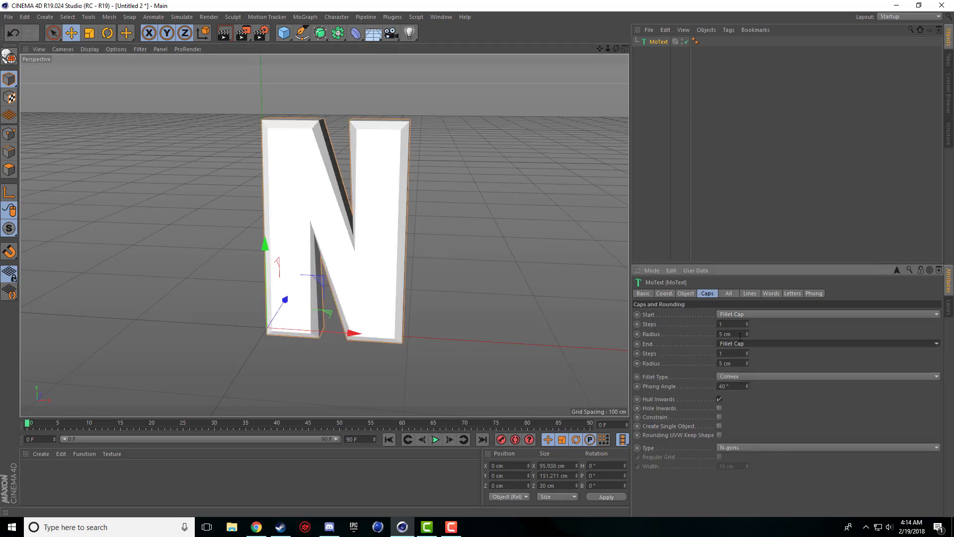
Set the fillet radius of the letter's start and end caps to 2 cm
type("2")
left_click(728, 363)
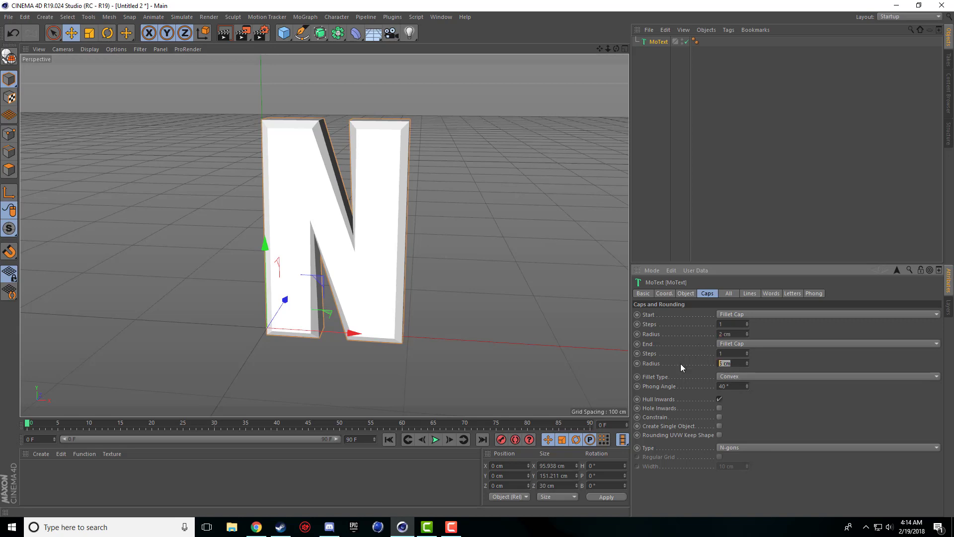
type("2")
key("Return")
scroll(441, 232, "up", 3)
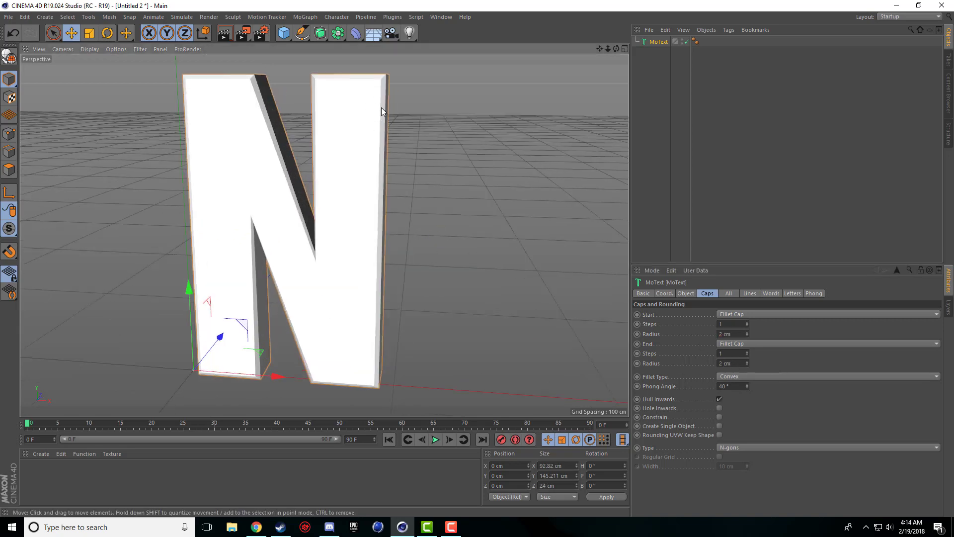
left_click(423, 219)
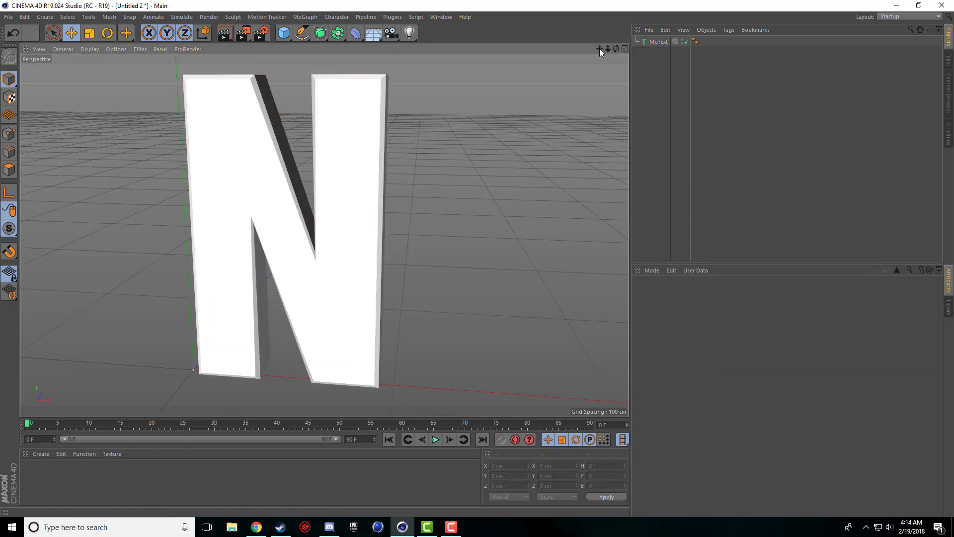
left_click_drag(600, 52, 597, 52)
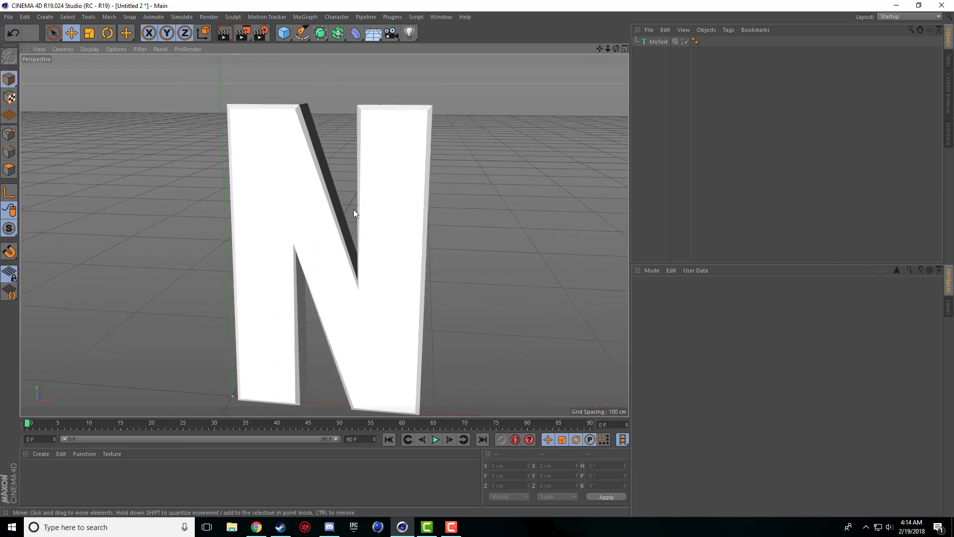
left_click(287, 154)
left_click(527, 163)
middle_click(398, 118)
middle_click(401, 257)
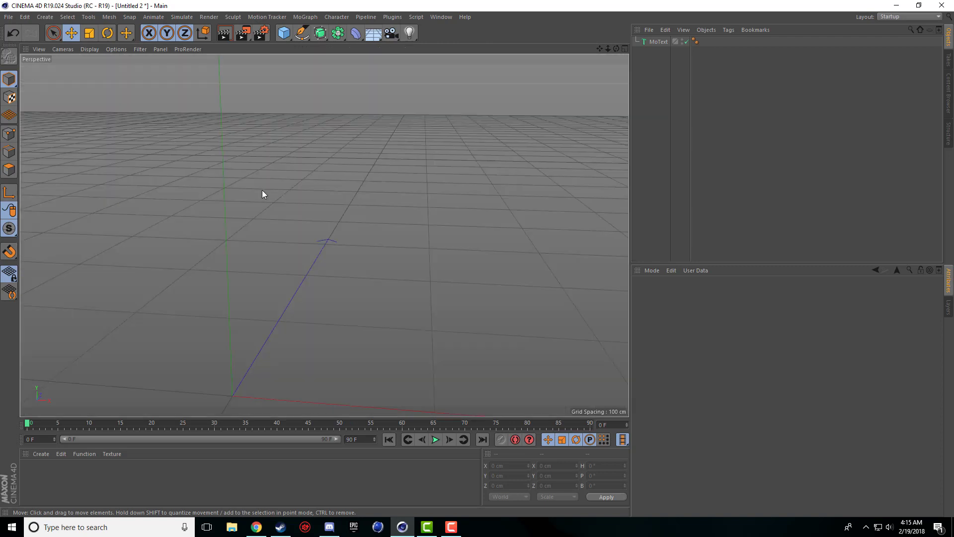
In the Front view, trace the N with a Bezier Pen spline from its lower-left corner over the left stem and down to the upper notch
middle_click(262, 194)
middle_click(469, 290)
scroll(413, 185, "up", 3)
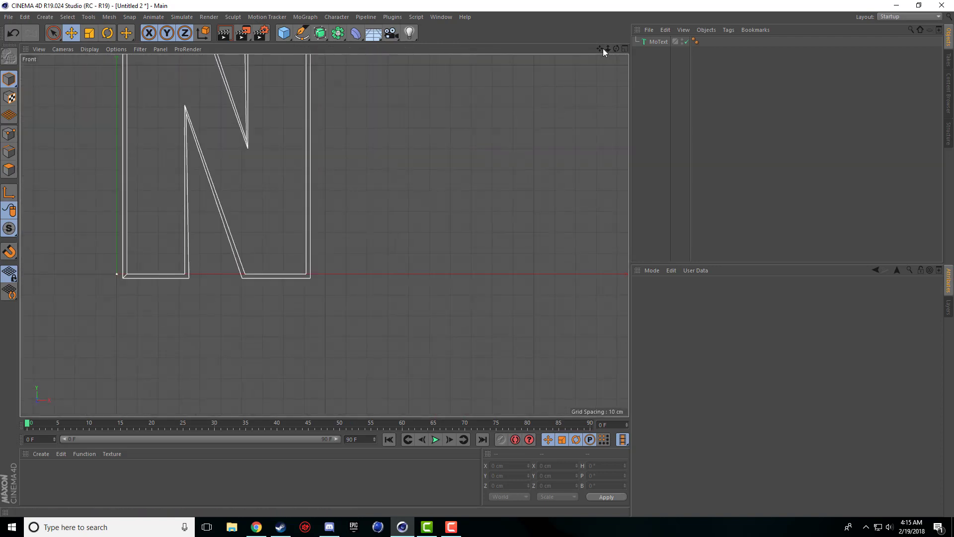
left_click_drag(599, 48, 694, 164)
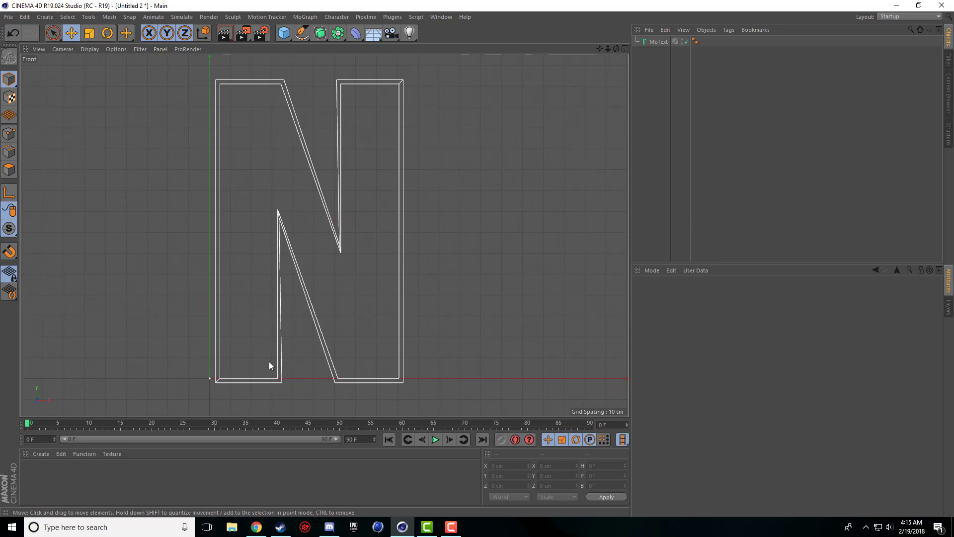
left_click(302, 33)
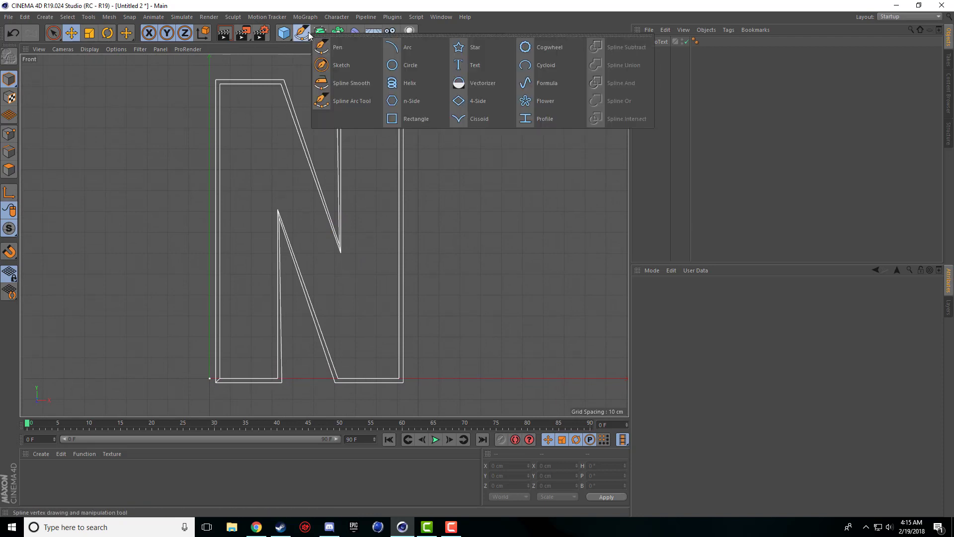
left_click(338, 45)
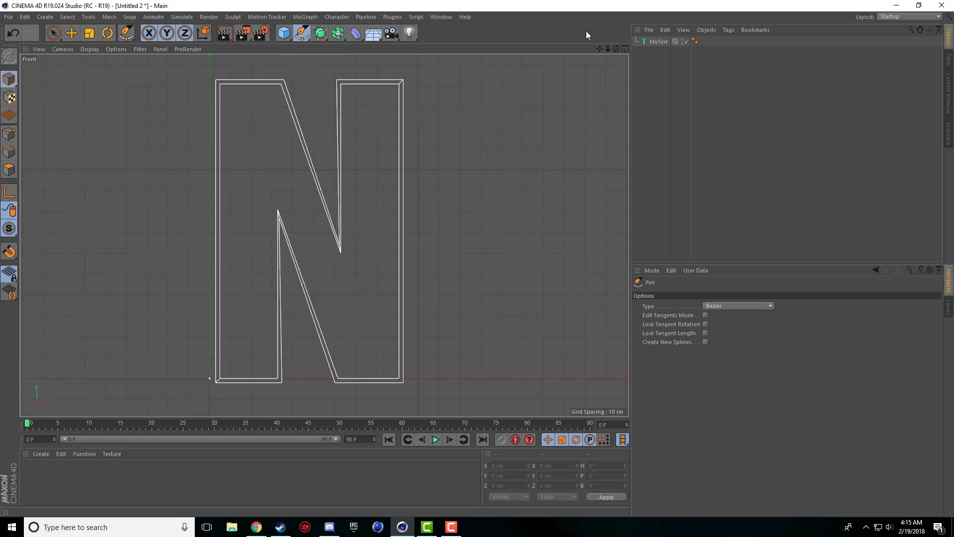
mouse_move(600, 50)
left_mouse_down()
mouse_move(613, 45)
mouse_move(603, 64)
left_mouse_up()
left_click_drag(325, 235, 325, 235)
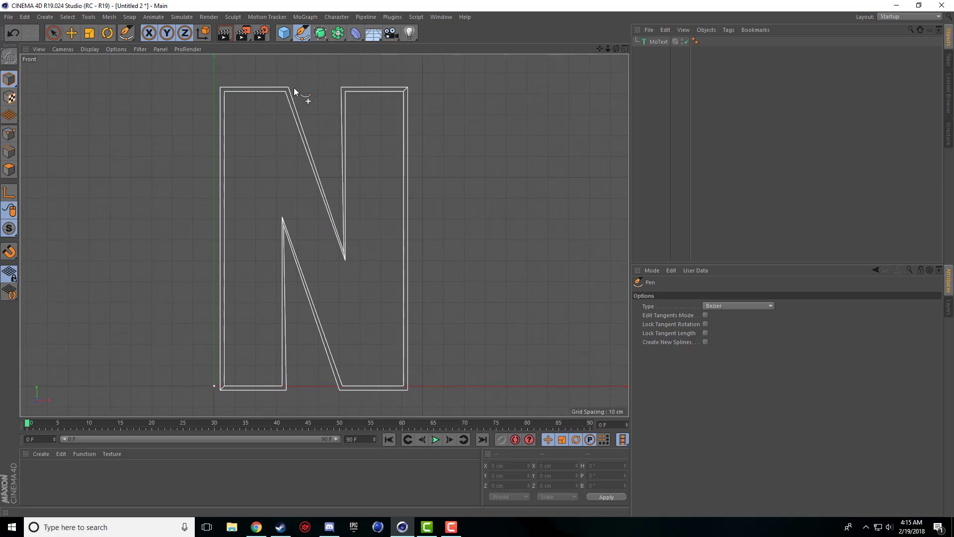
left_click(222, 387)
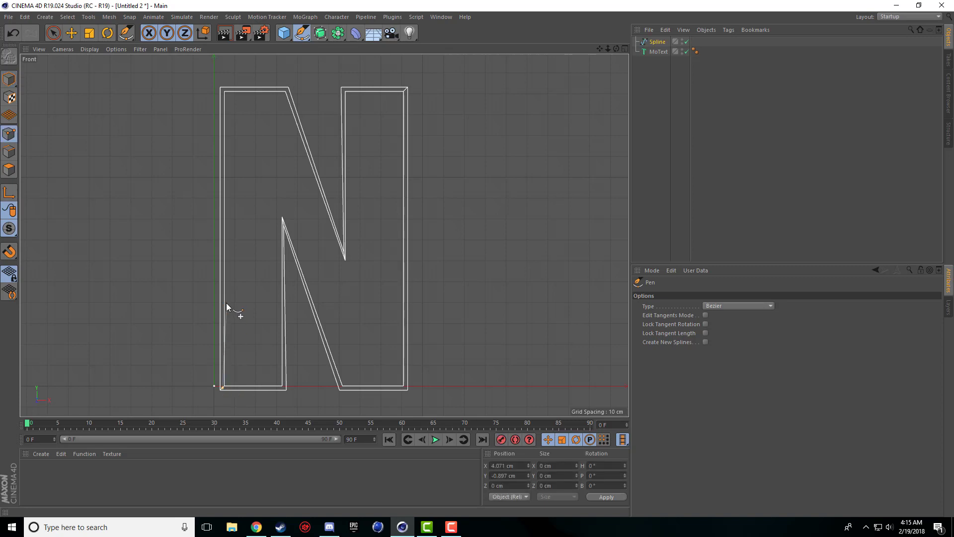
left_click(222, 89)
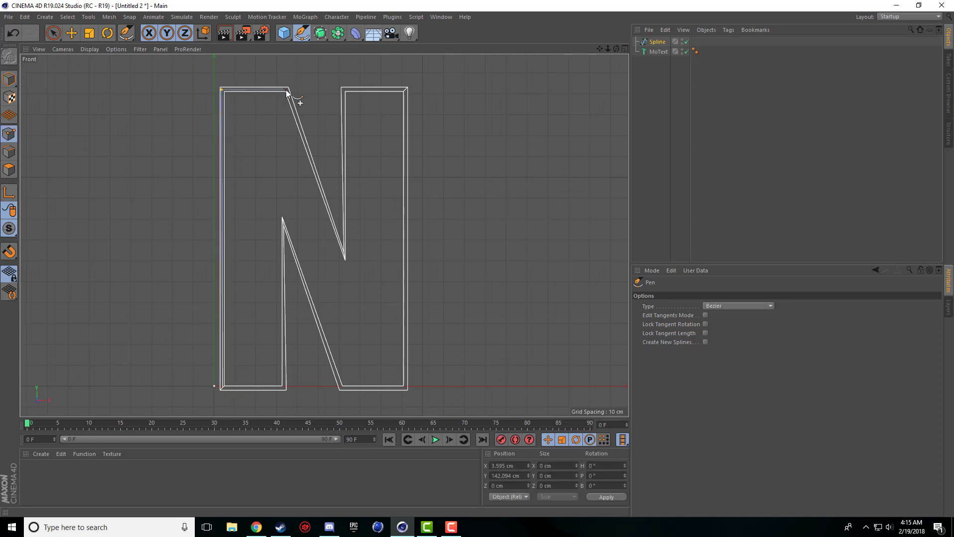
left_click(287, 91)
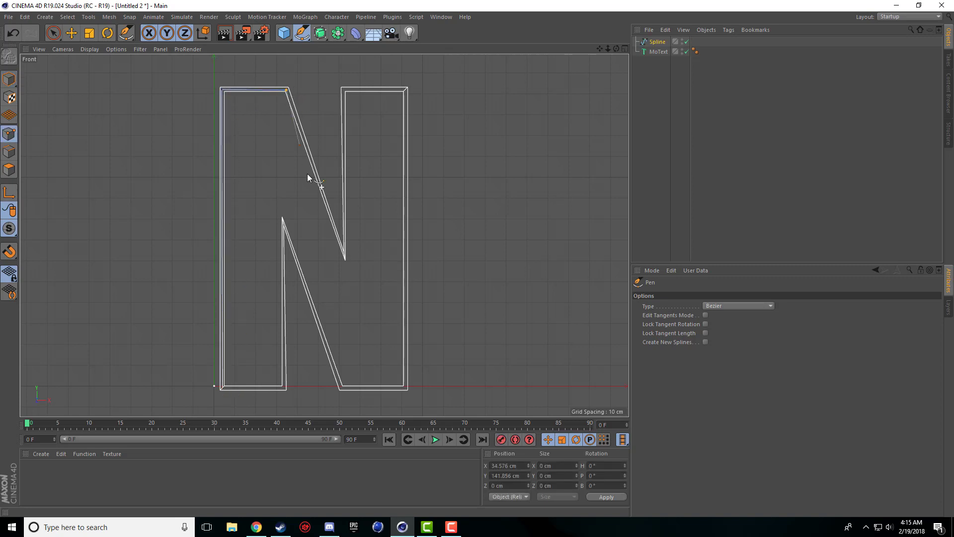
left_click(345, 259)
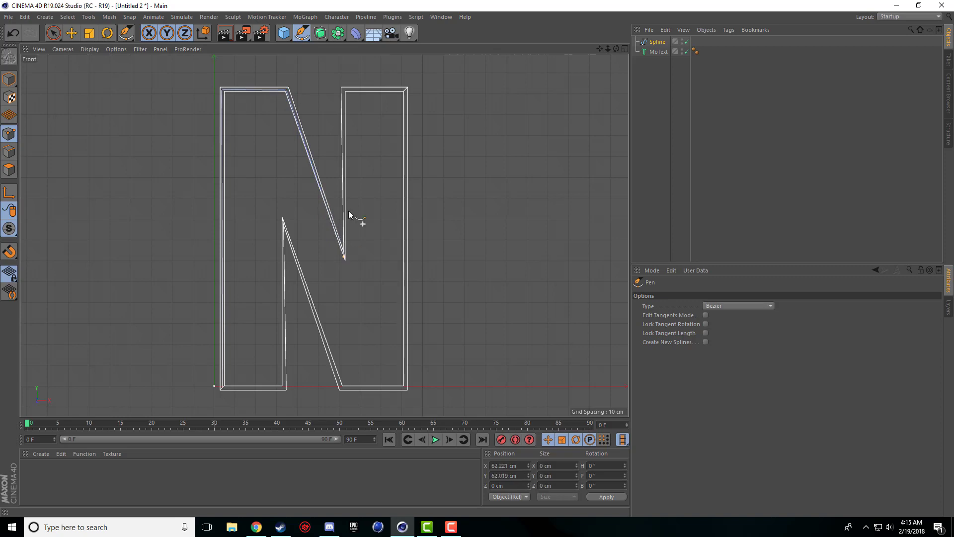
Continue the spline around the right stem and the lower notch, closing it at the N's lower-left corner
left_click(344, 89)
left_click(405, 89)
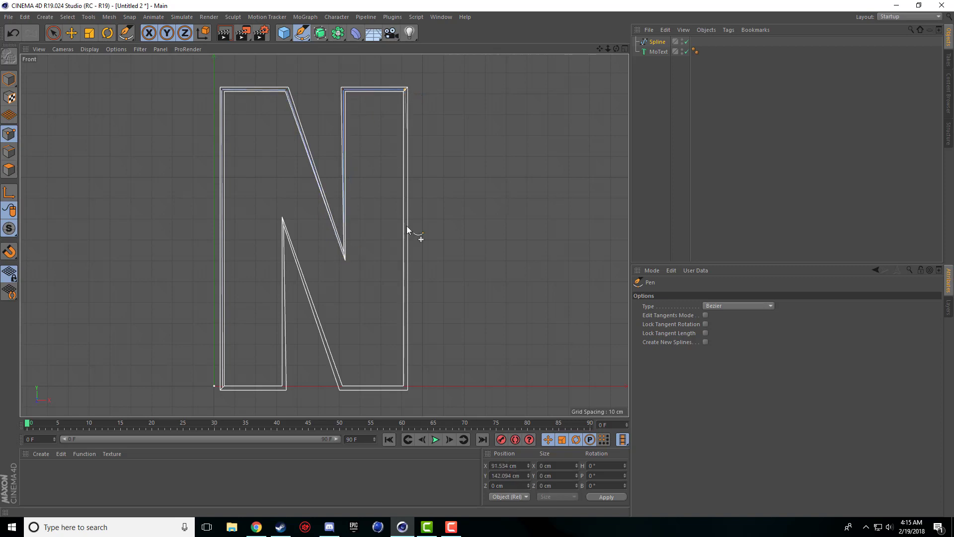
left_click(406, 387)
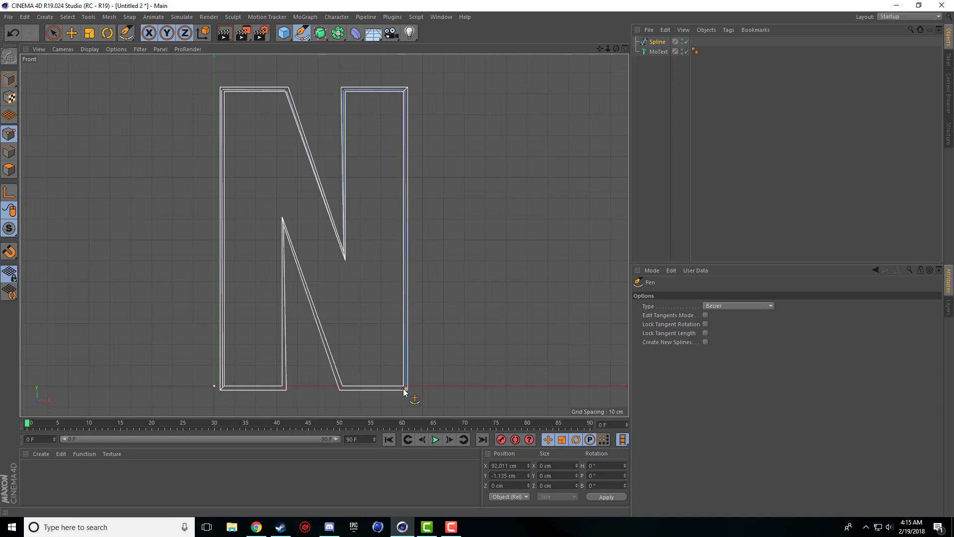
left_click(341, 388)
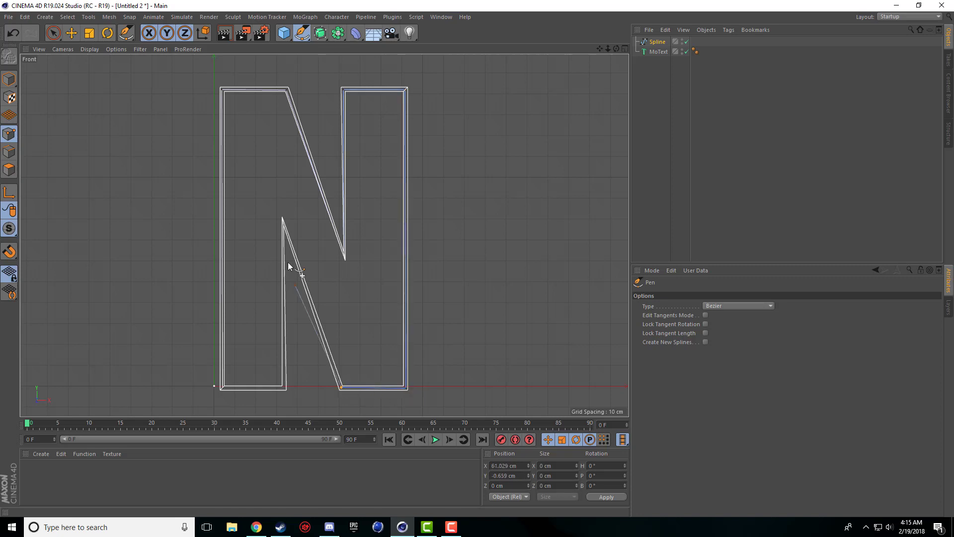
left_click(283, 221)
left_click(284, 387)
left_click(221, 389)
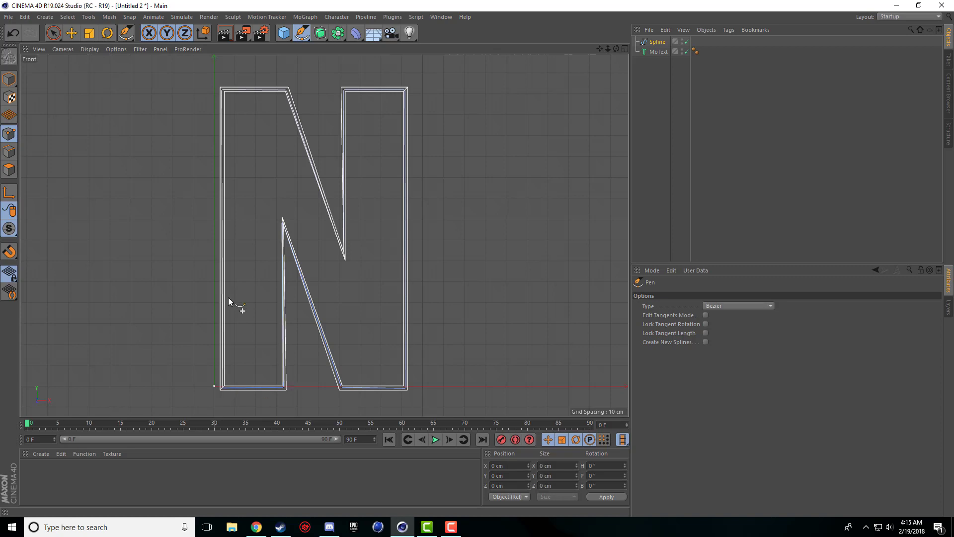
In the Right view, move the whole spline along Z to about -2.1 cm, just in front of the letter's face
left_click(6, 79)
left_click(71, 33)
middle_click(298, 263)
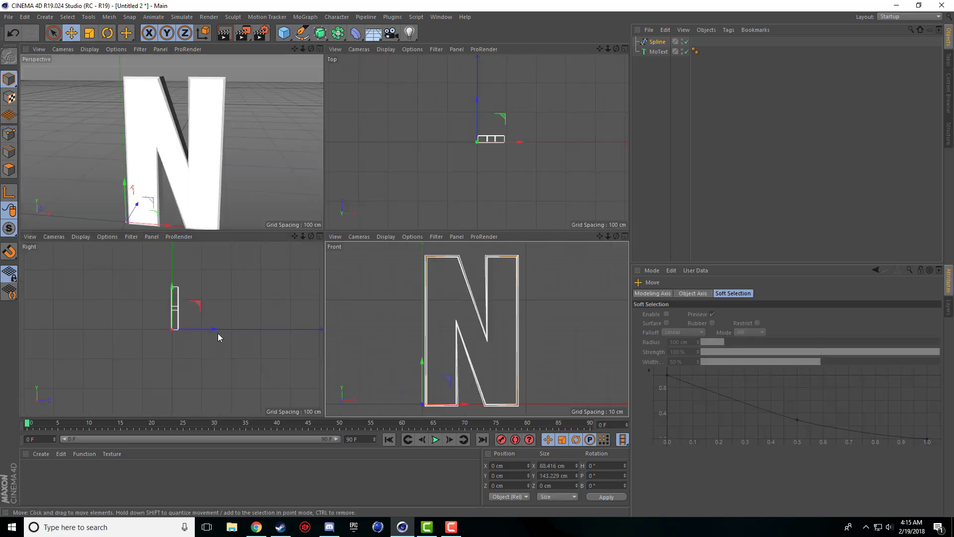
scroll(214, 335, "up", 4)
left_click_drag(297, 237, 375, 247)
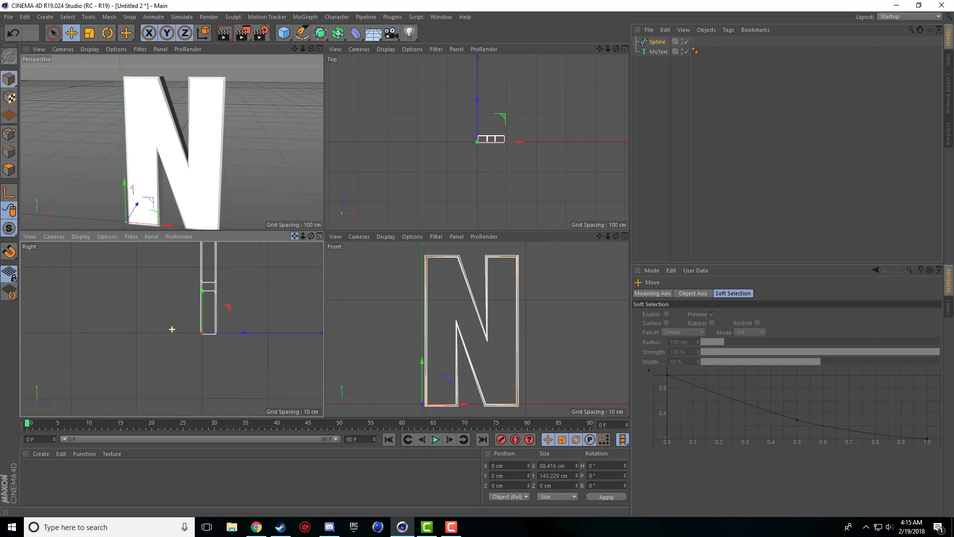
scroll(253, 293, "up", 5)
left_click_drag(181, 388, 177, 392)
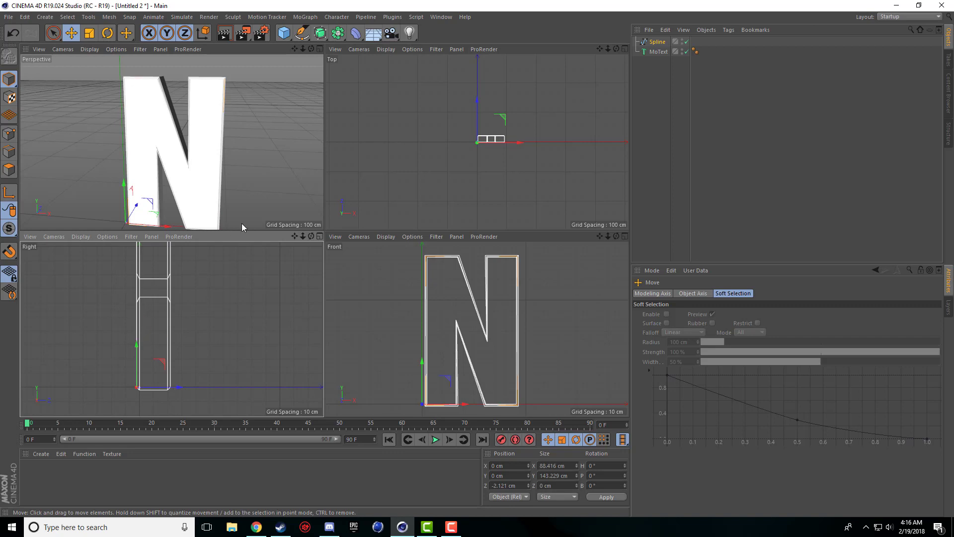
Inspect the spline alone in the Perspective view by temporarily disabling the MoText object, and check it against the re-enabled letter
middle_click(251, 173)
scroll(313, 194, "up", 2)
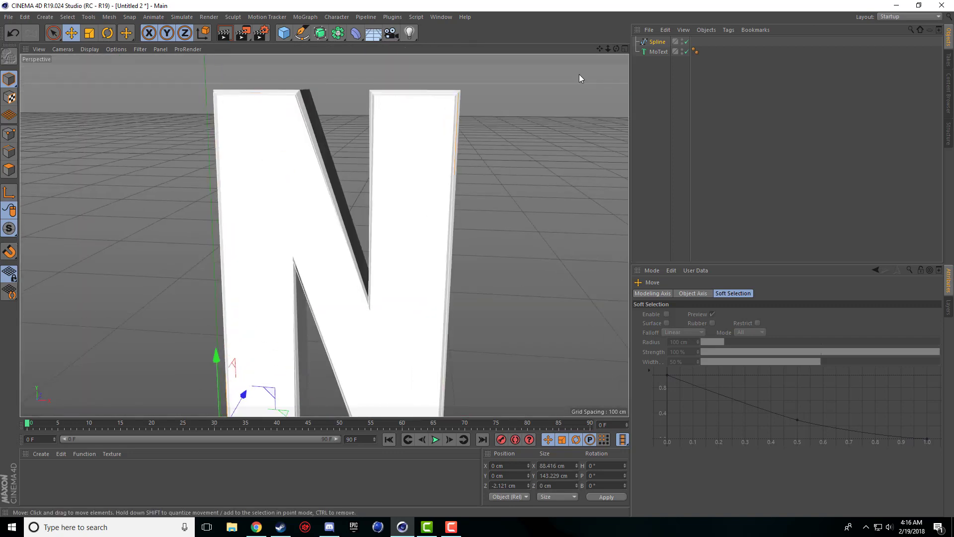
left_click(686, 51)
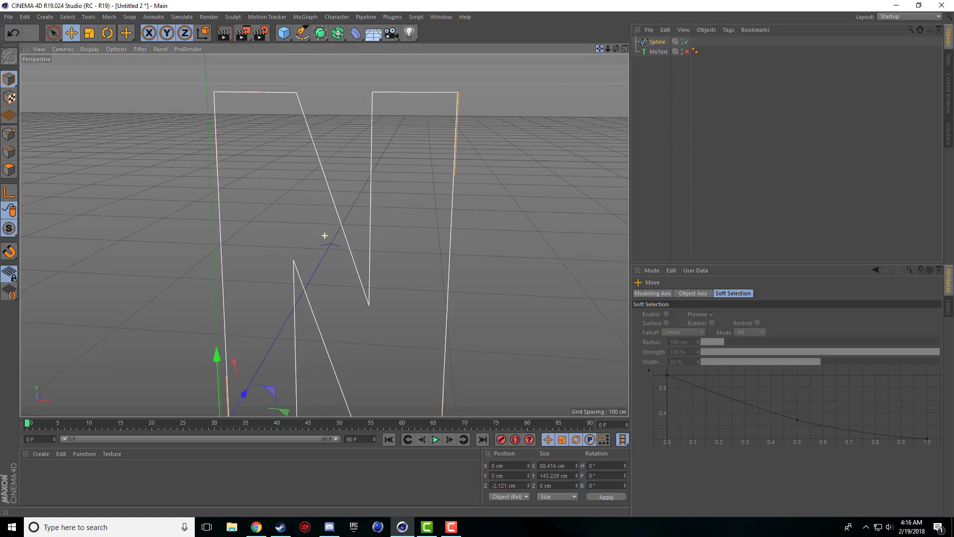
left_click_drag(600, 48, 579, 13)
scroll(410, 180, "down", 2)
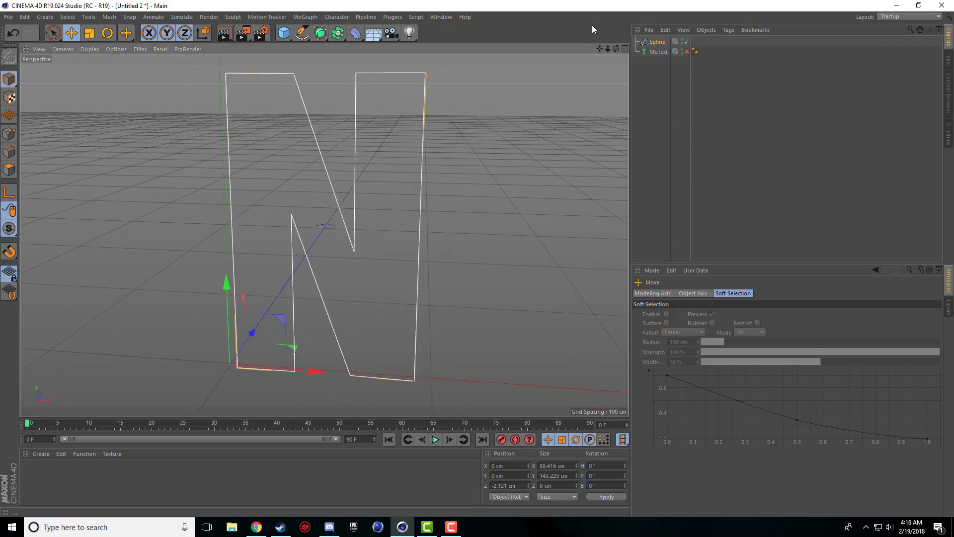
left_click(686, 51)
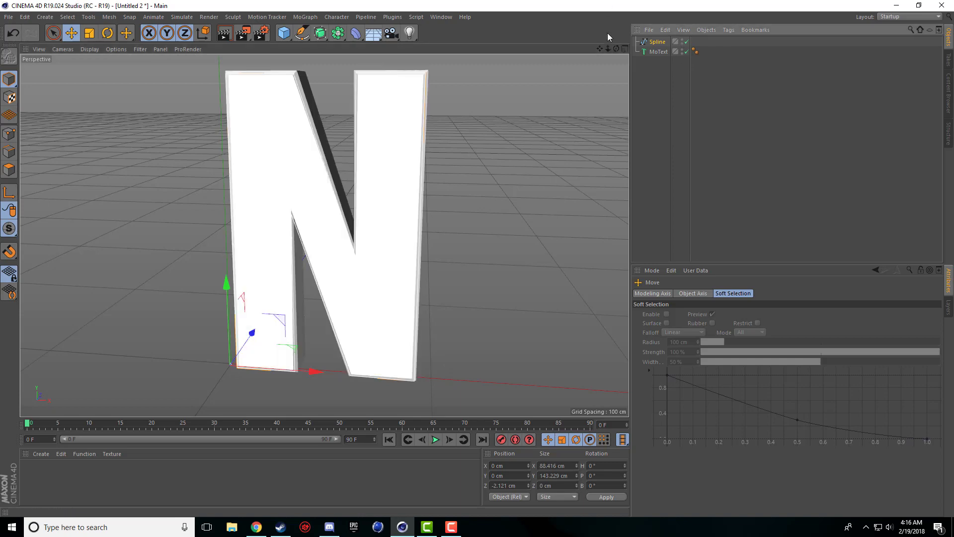
left_click_drag(599, 49, 626, 46)
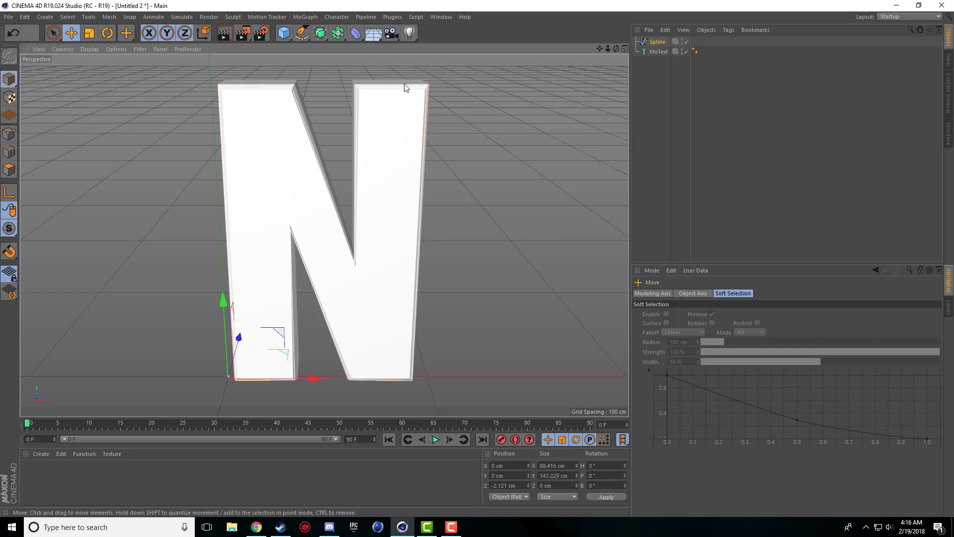
Add a standard light to the scene and test-render the Perspective view
left_click_drag(410, 33, 439, 45)
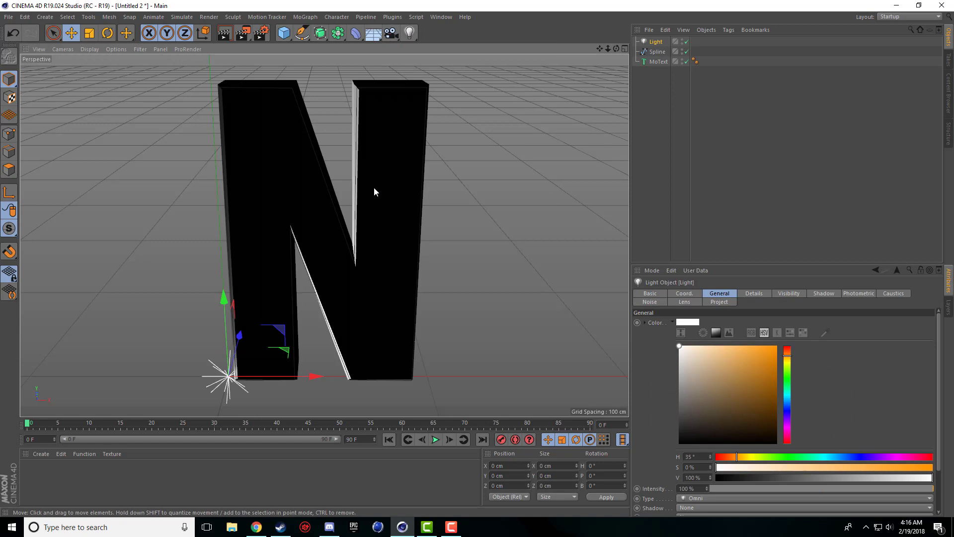
left_click(225, 33)
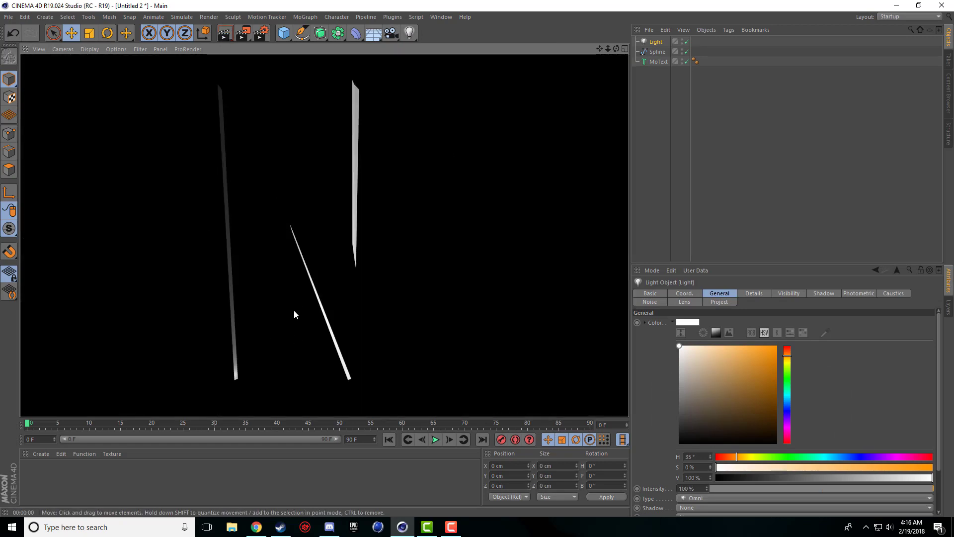
left_click(658, 42)
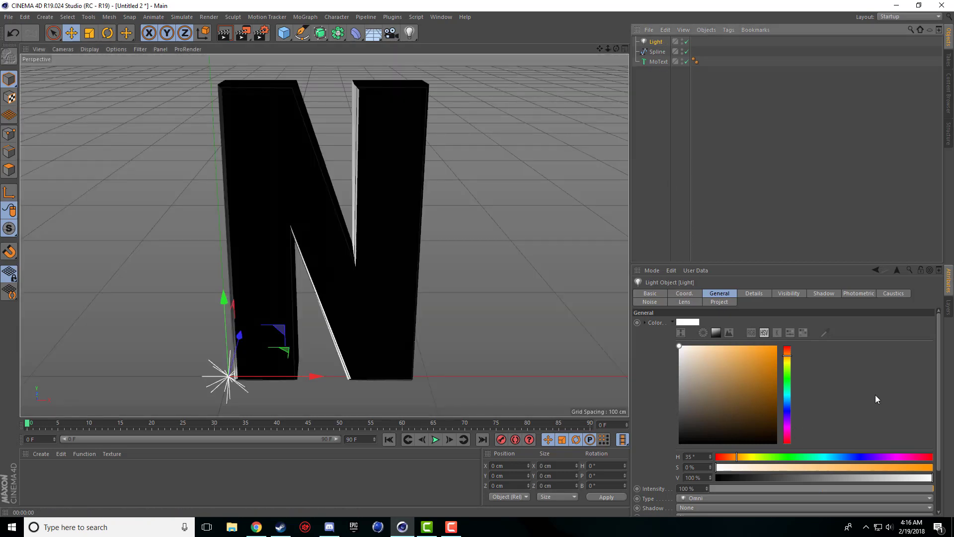
Turn on No Illumination in the light's general settings and render the view
left_click_drag(938, 359, 949, 430)
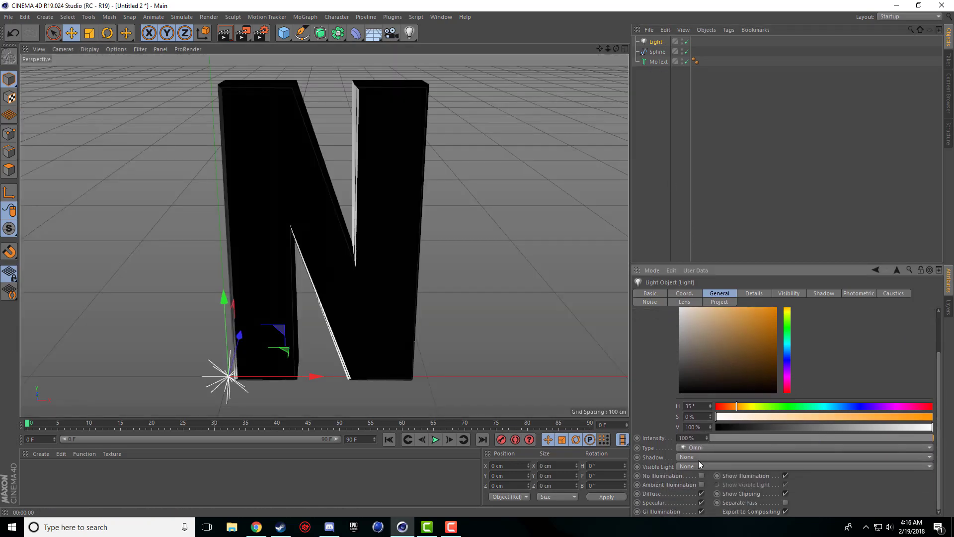
left_click_drag(710, 265, 709, 199)
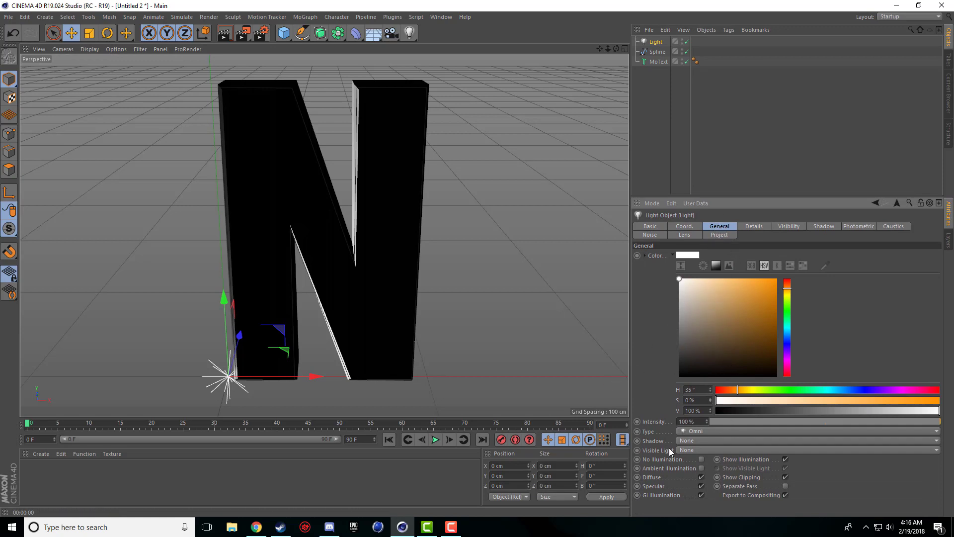
left_click(700, 459)
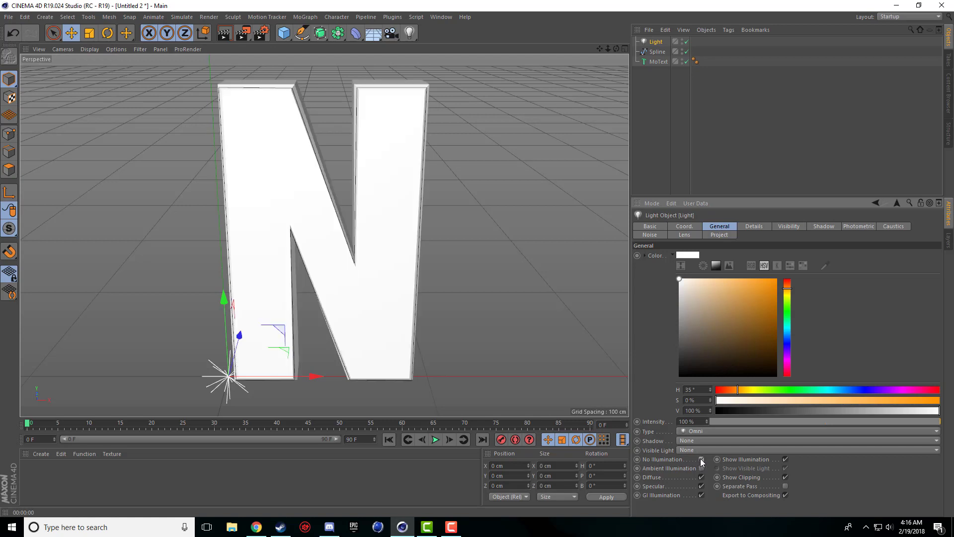
left_click(224, 33)
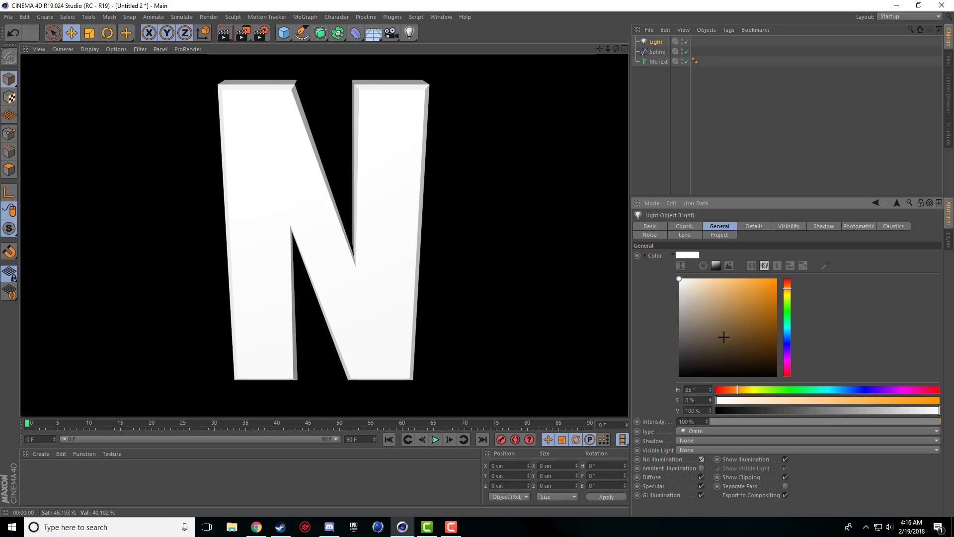
Set the light's colour to saturated orange with hue 28°, saturation 100% and value 100%, and render the view
left_click_drag(724, 336, 777, 279)
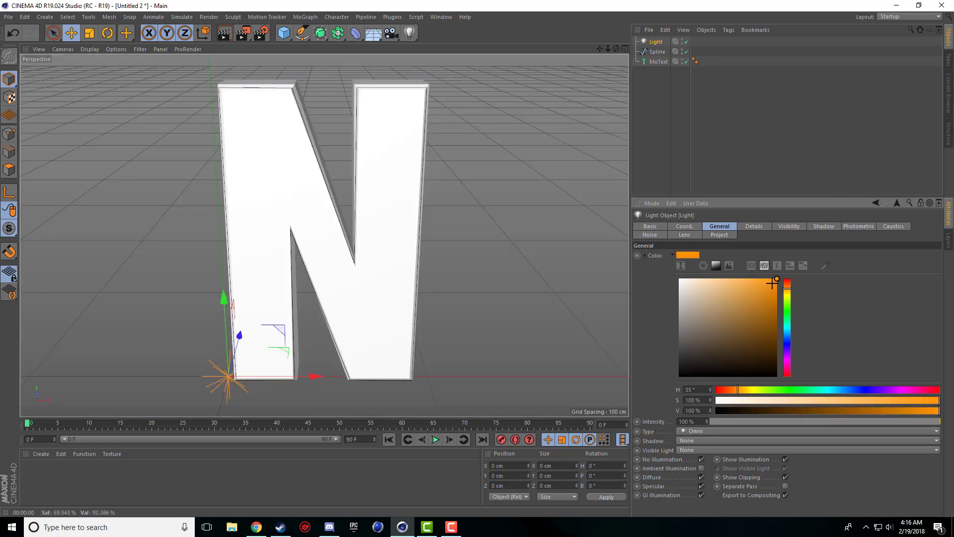
left_click(787, 286)
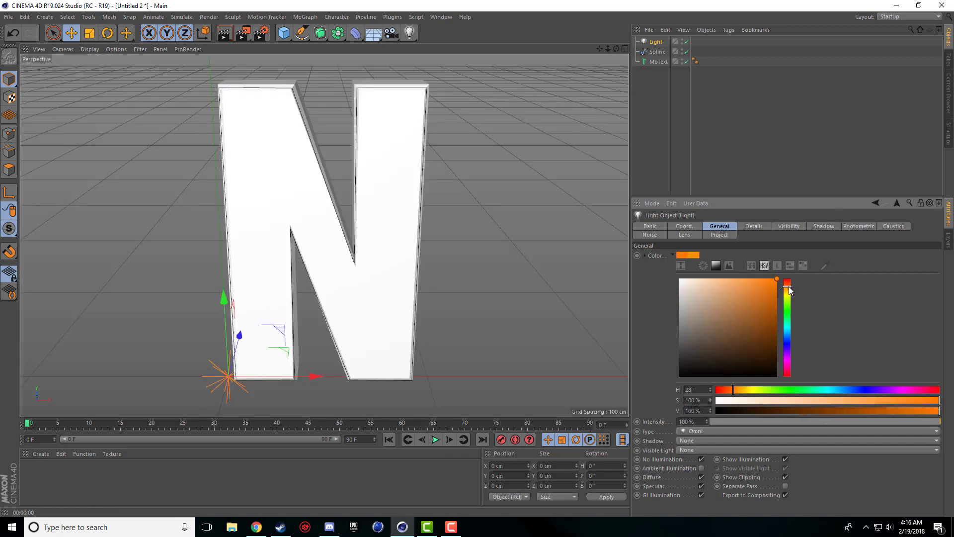
left_click(224, 32)
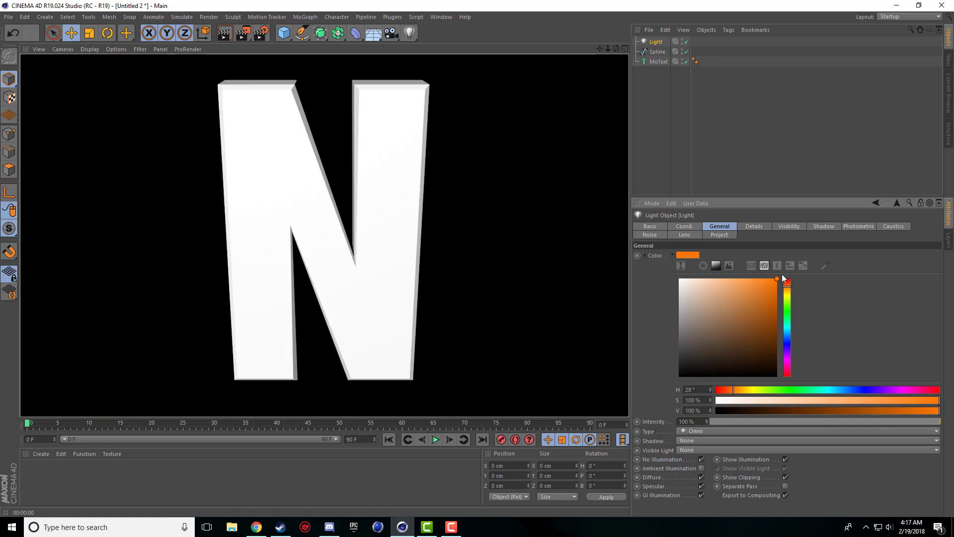
Try the Visible option for the light's visible light with a test render, and set it back to None
left_click(688, 450)
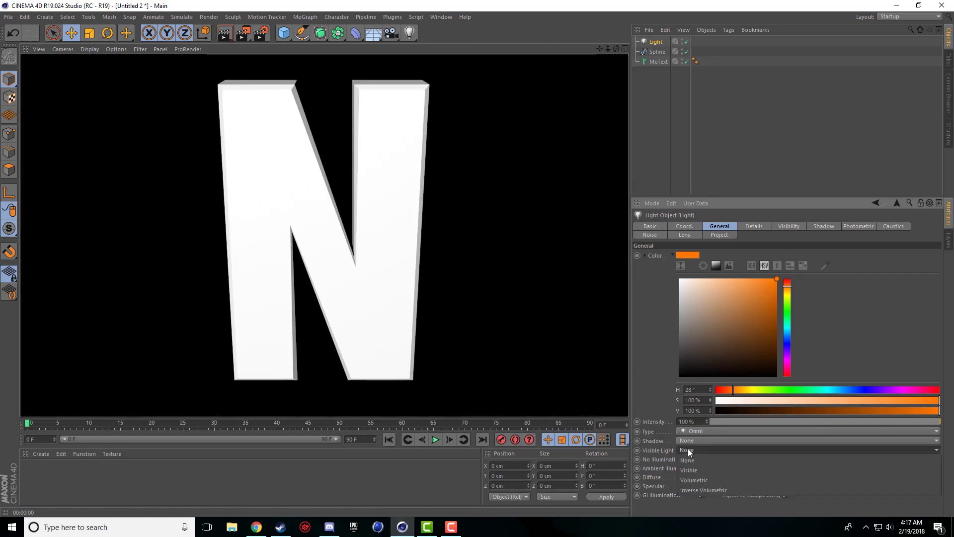
left_click(704, 470)
left_click(220, 37)
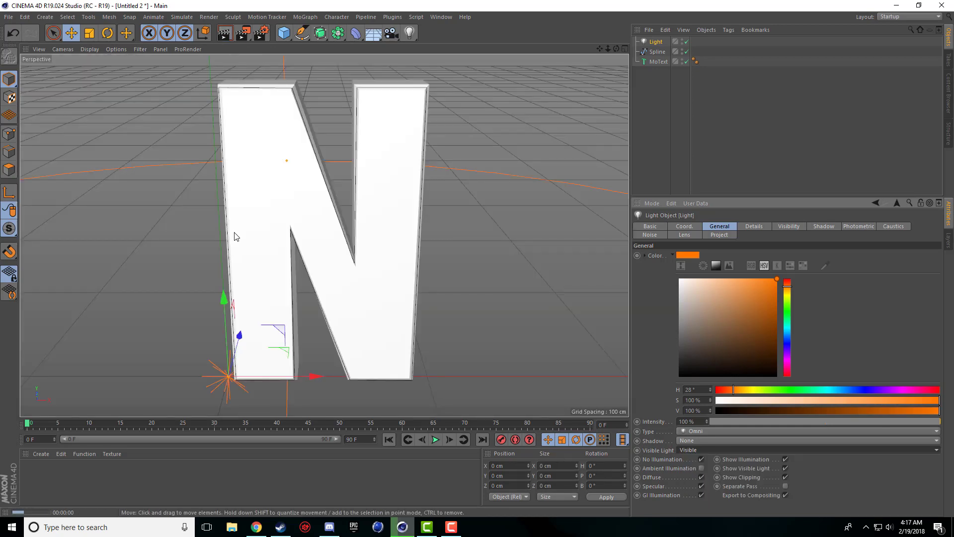
left_click(690, 451)
left_click(694, 457)
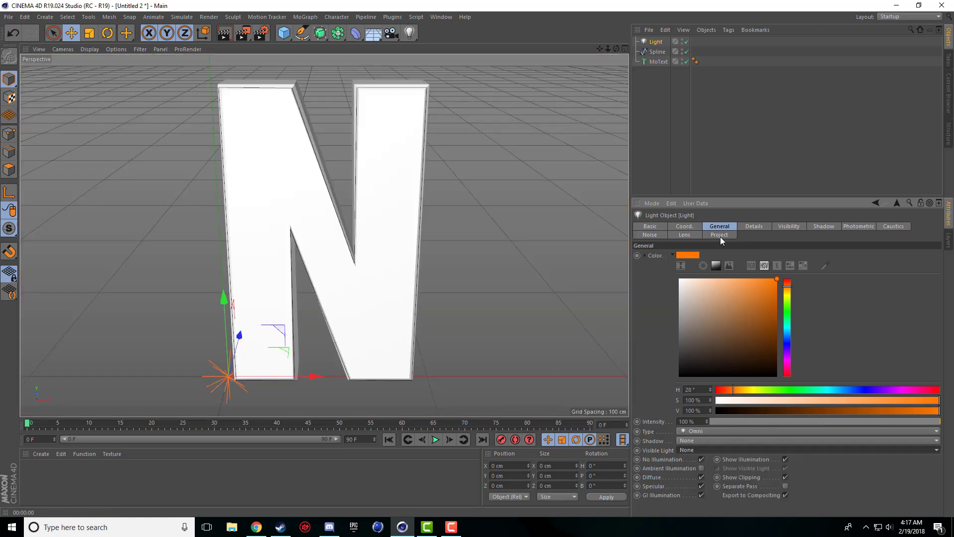
Set the light's lens glow to the Hi-8 preset and render the view
left_click(691, 235)
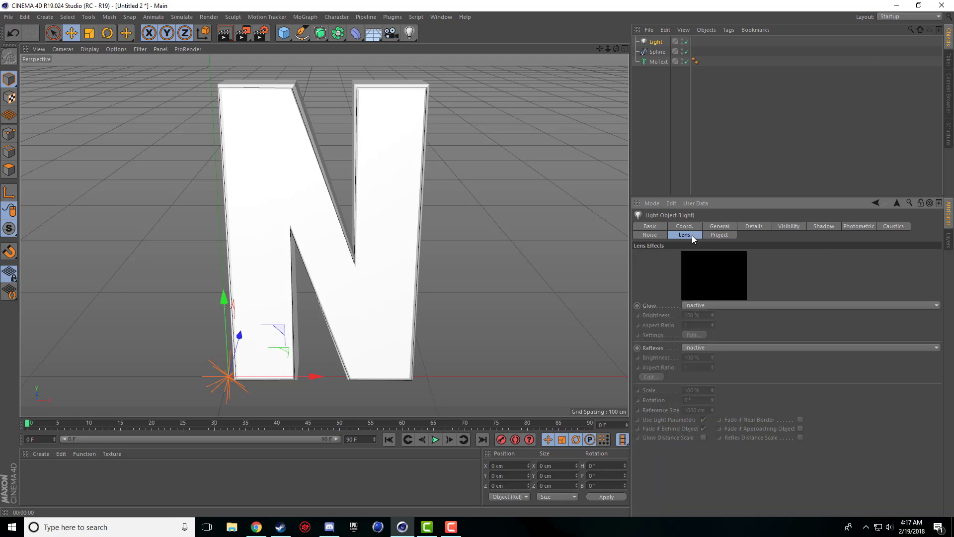
left_click(696, 305)
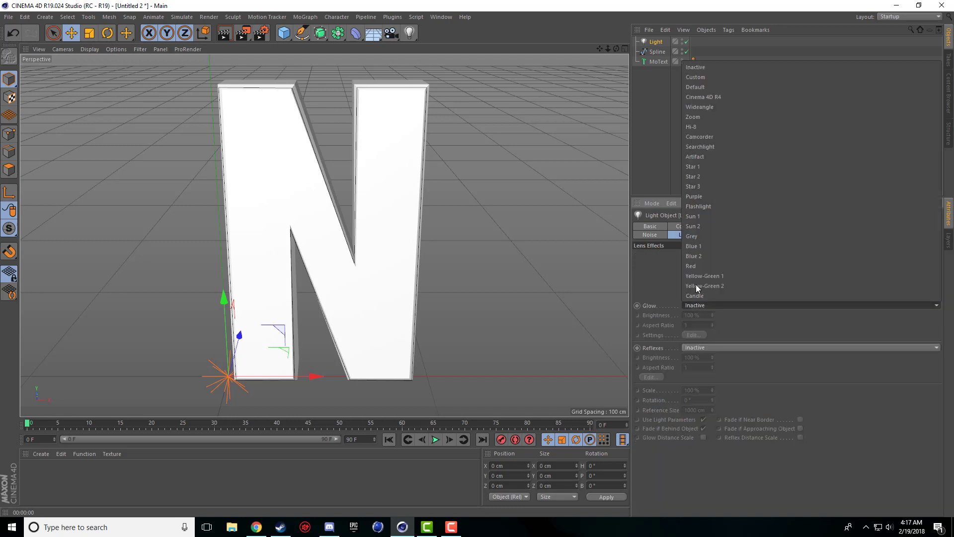
left_click(693, 126)
left_click(226, 33)
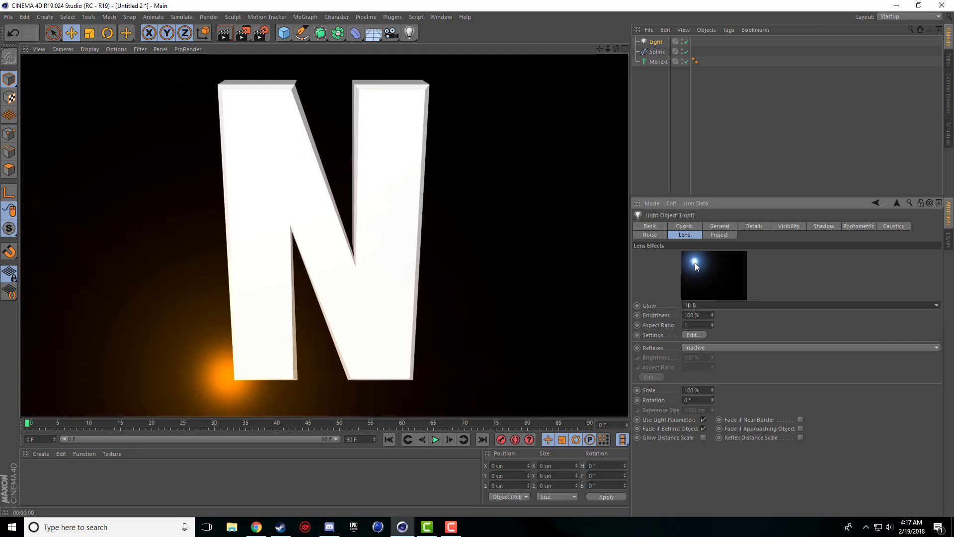
Set the light's lens effect scale to 25% and its glow brightness to 150%, and render the view
left_click(705, 390)
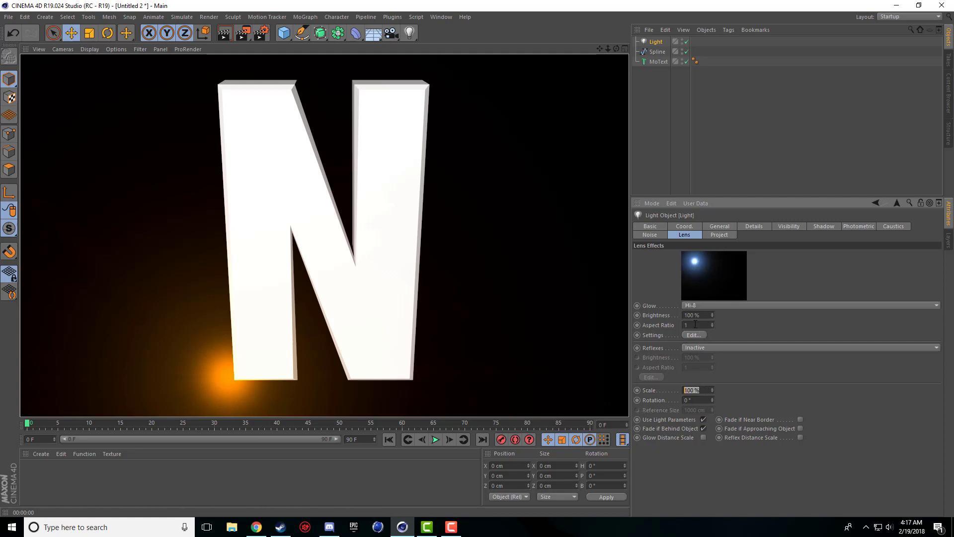
type("20")
key("Return")
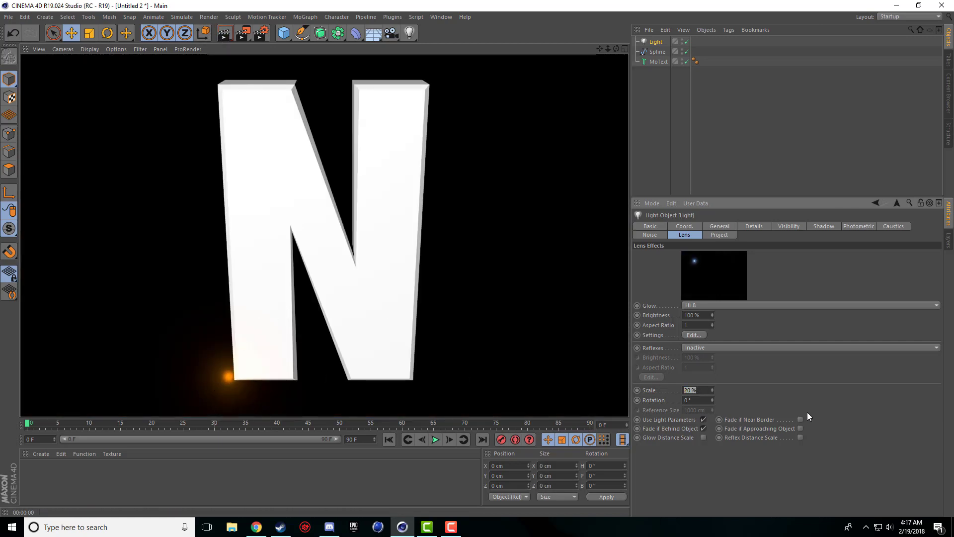
type("25")
key("Return")
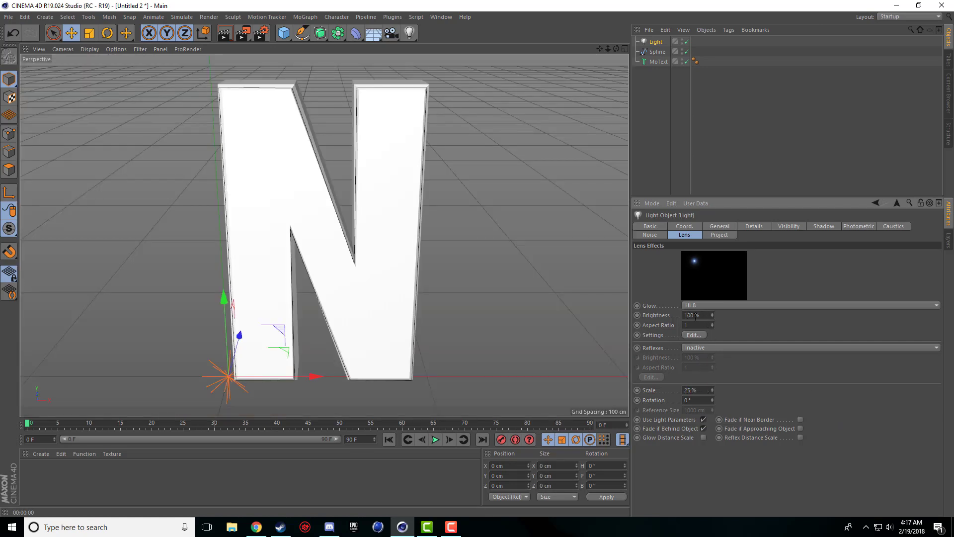
double_click(695, 315)
type("150")
key("Return")
left_click(219, 35)
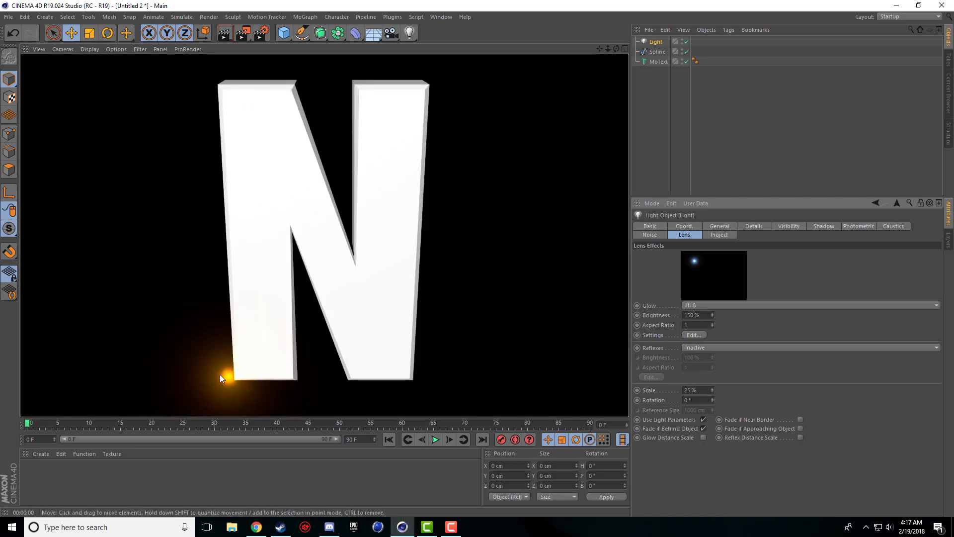
In the light's glow settings, set the Element 1 glow size to 15% and its R value to 0.4
left_click(693, 335)
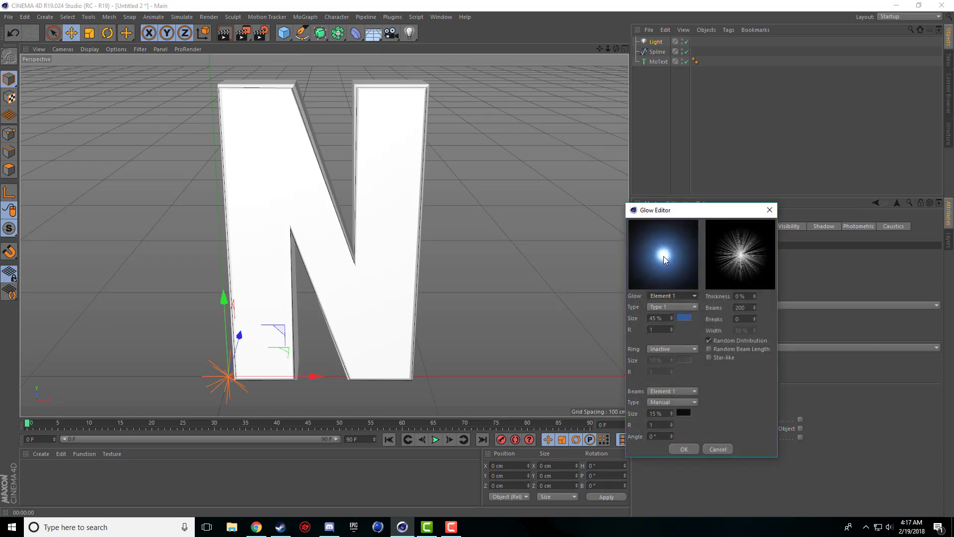
left_click_drag(686, 211, 611, 191)
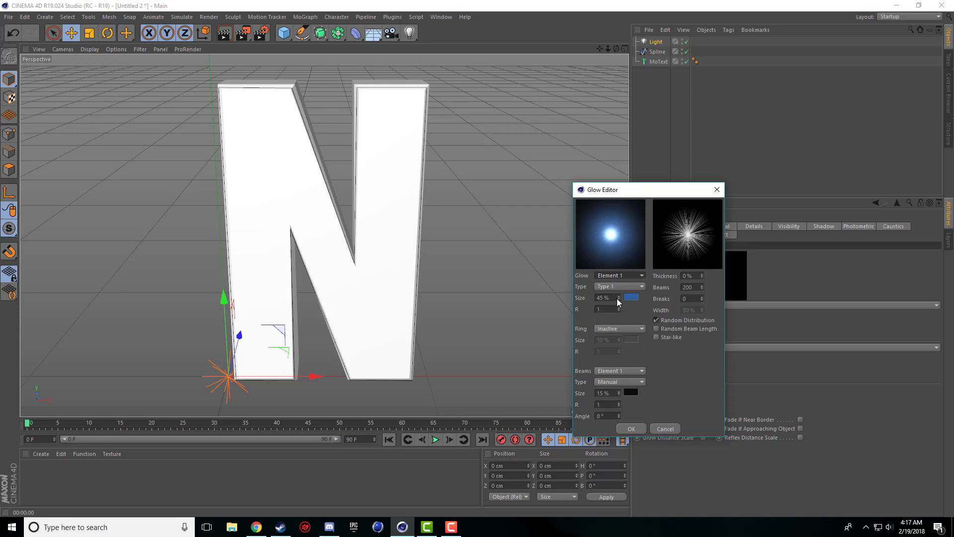
left_click_drag(619, 302, 619, 304)
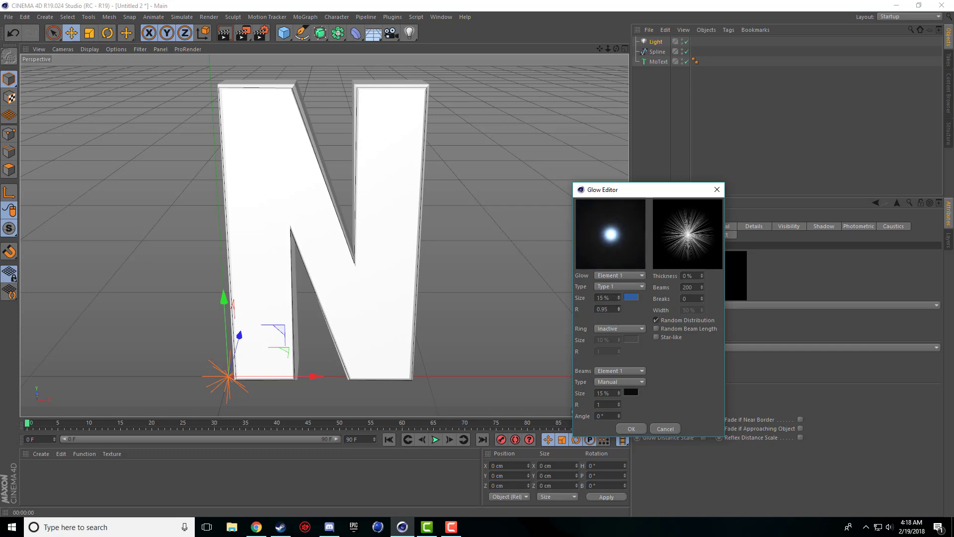
left_click_drag(619, 309, 618, 330)
key("Return")
Recolour the glow element to orange with hue 31° and full saturation and value, accept the glow settings, and render the view
left_click(629, 298)
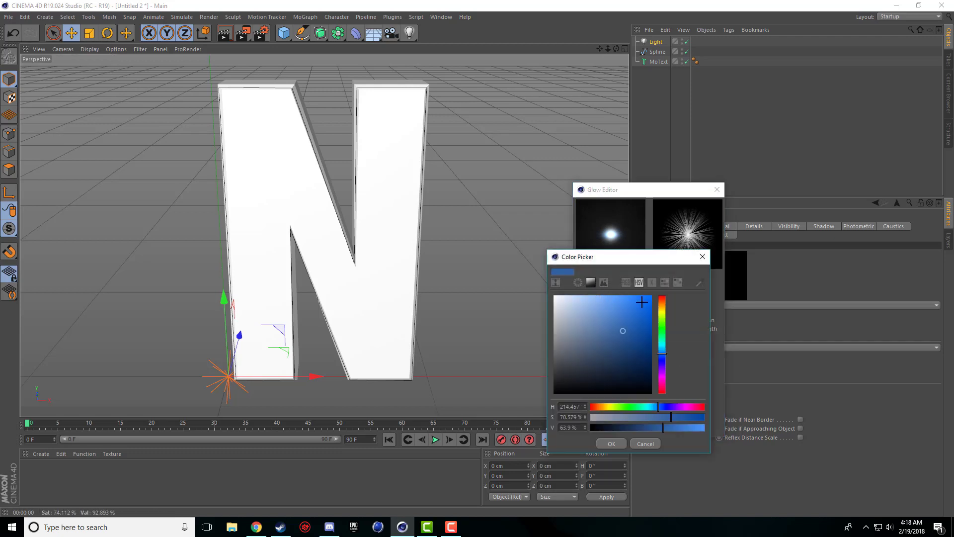
left_click_drag(661, 318, 661, 304)
left_click(651, 296)
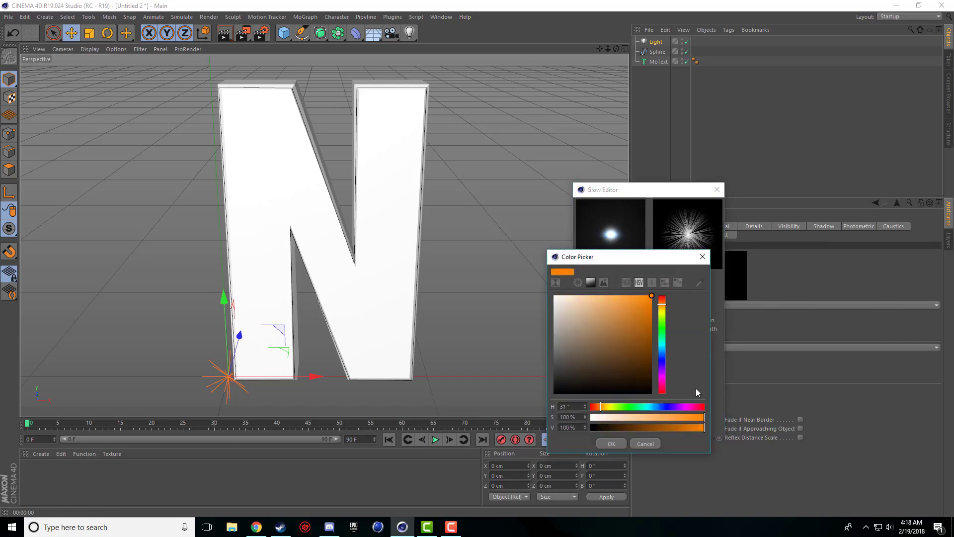
left_click(616, 444)
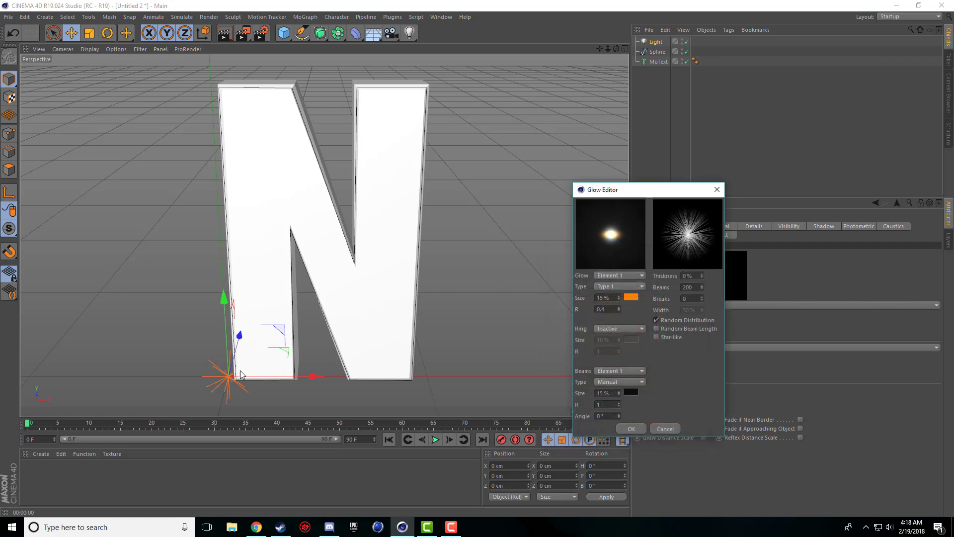
left_click(631, 428)
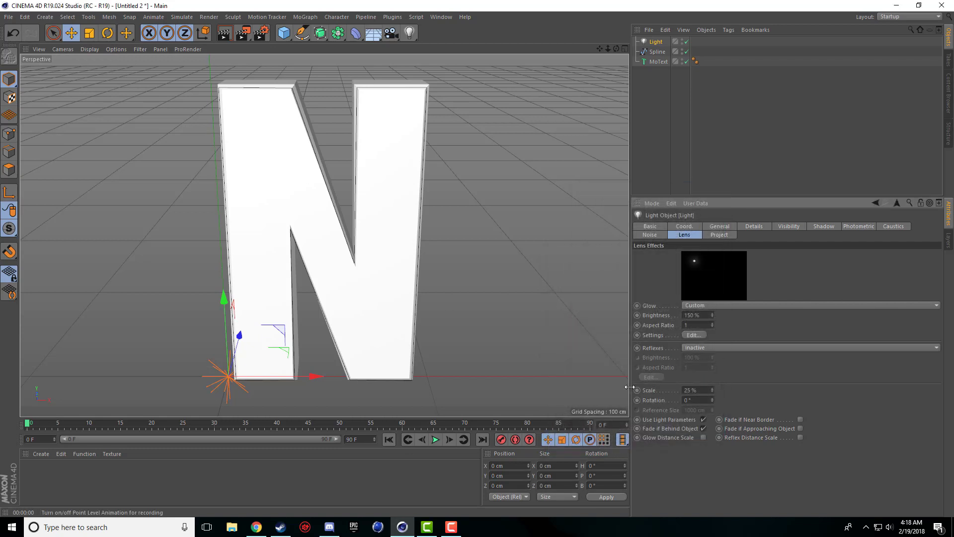
left_click(224, 32)
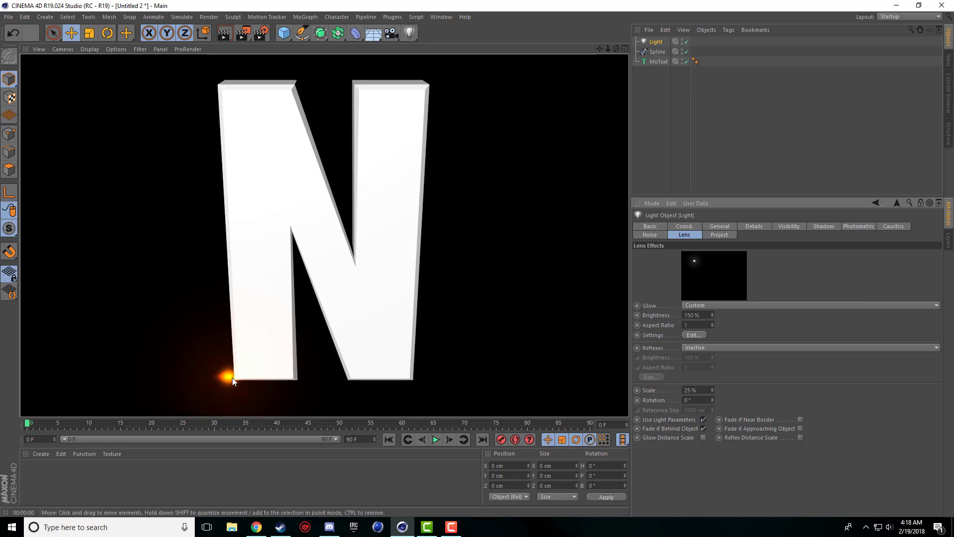
Review the light's general settings
left_click(688, 152)
left_click(657, 42)
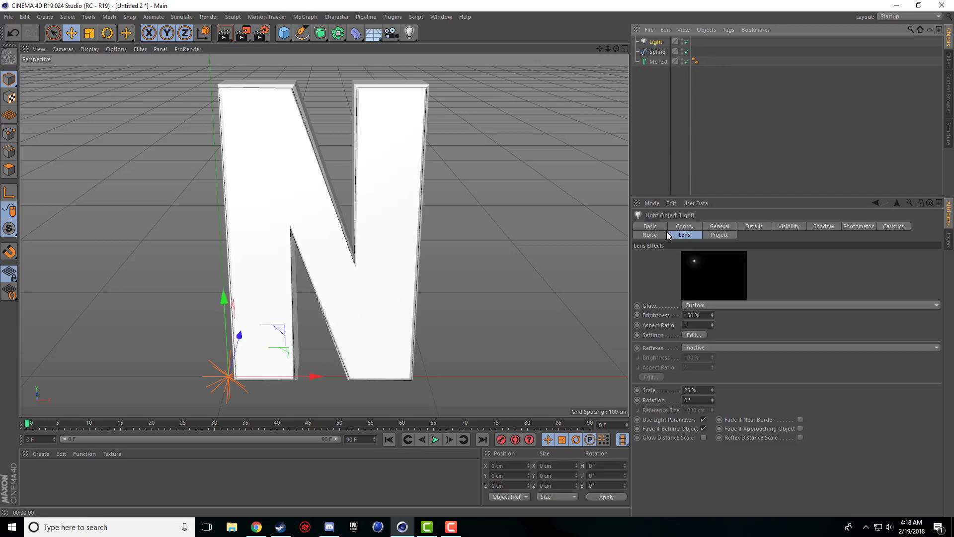
left_click(719, 226)
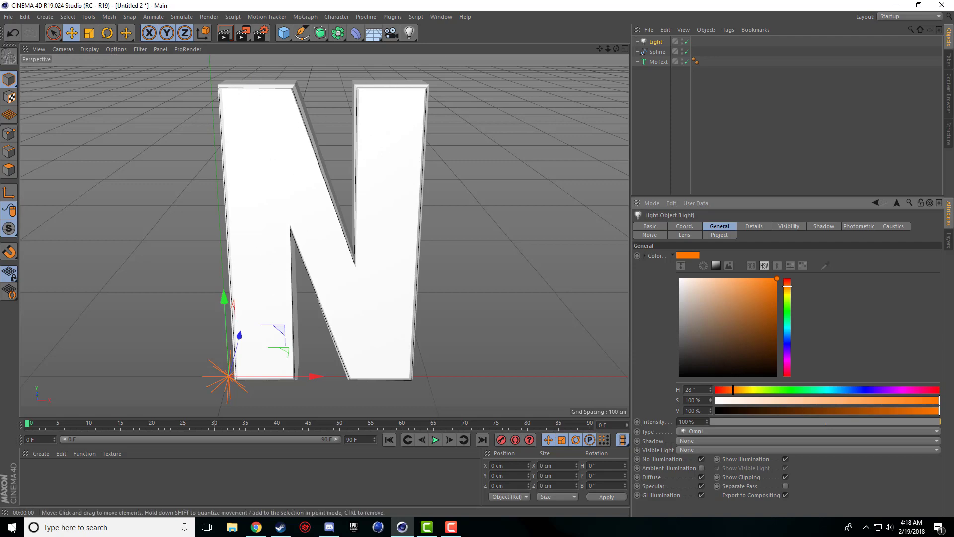
Create a new default material and apply it to the letter N
double_click(52, 472)
double_click(31, 471)
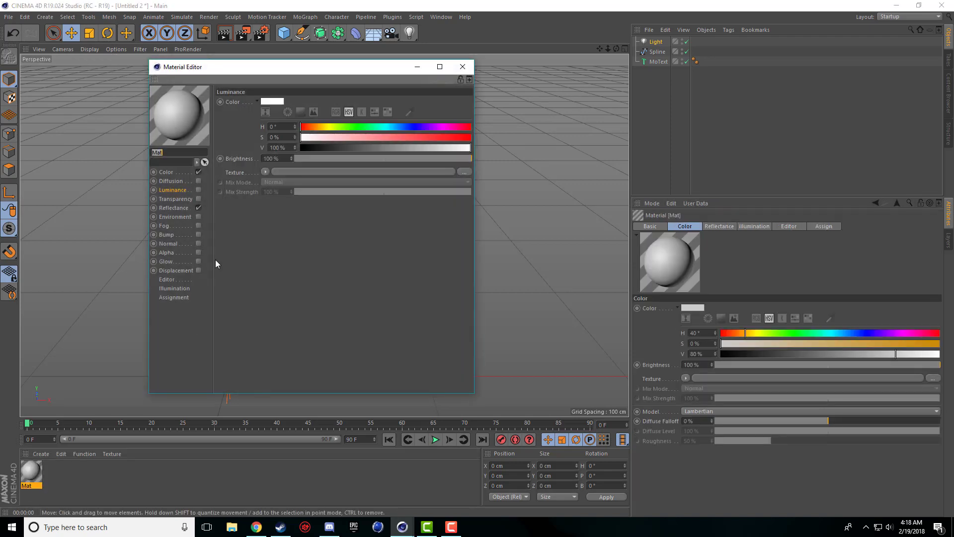
left_click(160, 174)
left_click(462, 67)
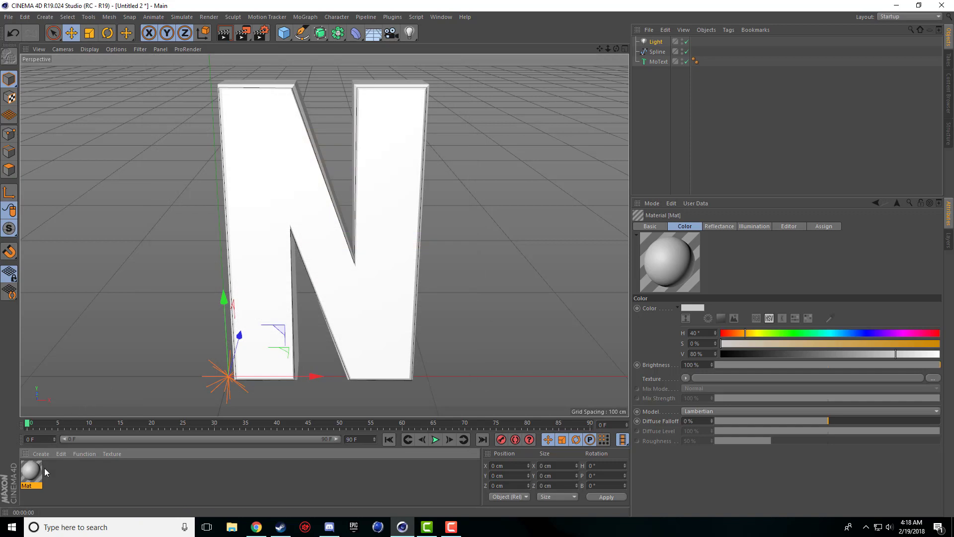
left_click_drag(42, 469, 274, 233)
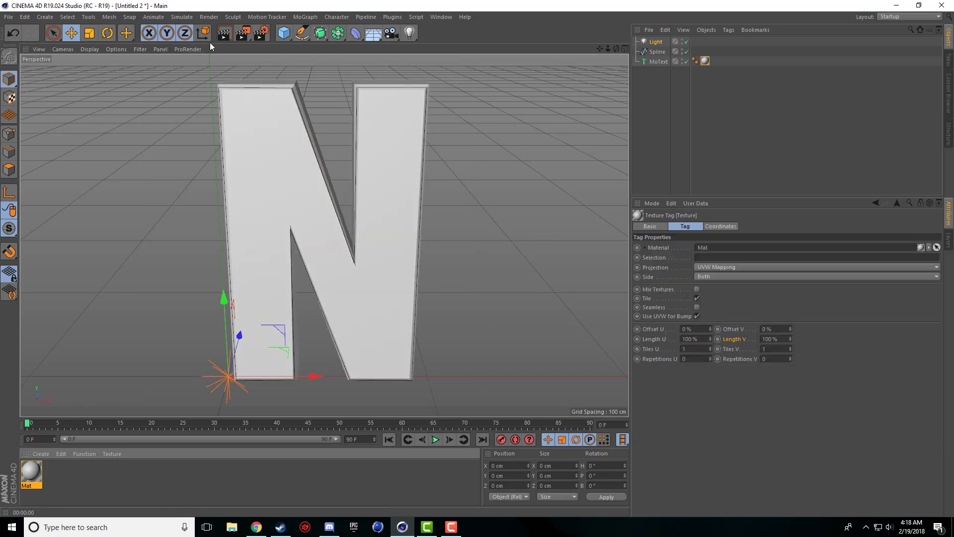
Change the letter material's colour to a bluish grey of about hue 198°, saturation 2.5% and value 47%, and render the view
left_click(228, 19)
left_click(31, 461)
left_click(32, 461)
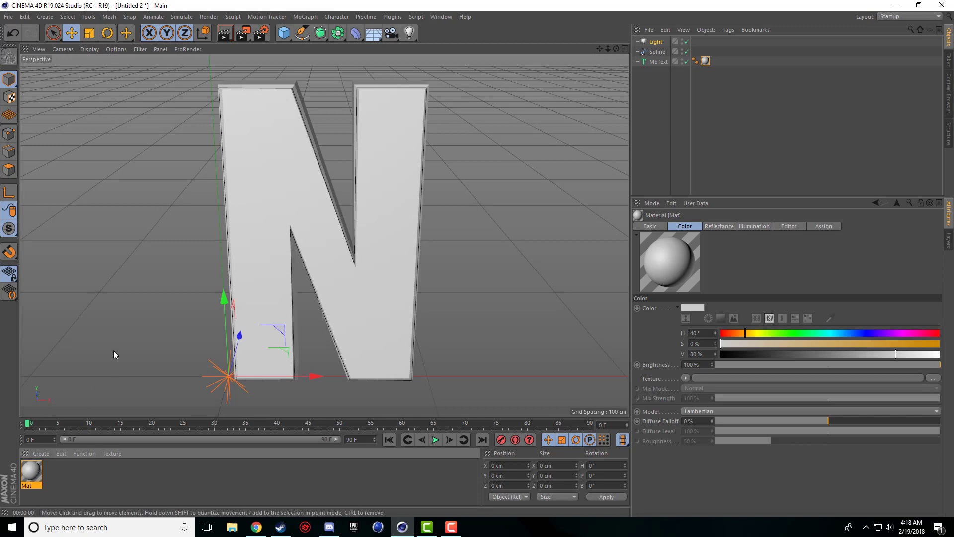
double_click(37, 478)
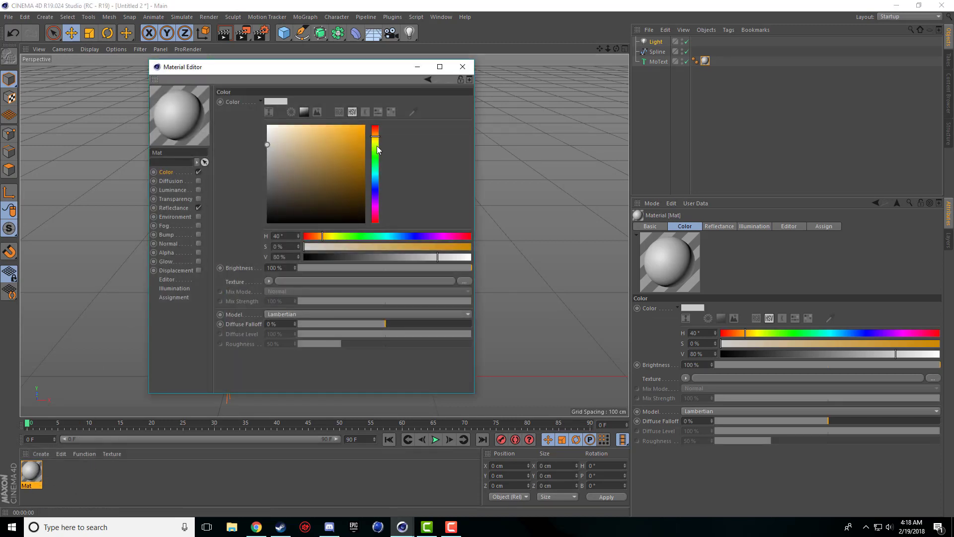
left_click(376, 185)
left_click_drag(377, 192, 375, 178)
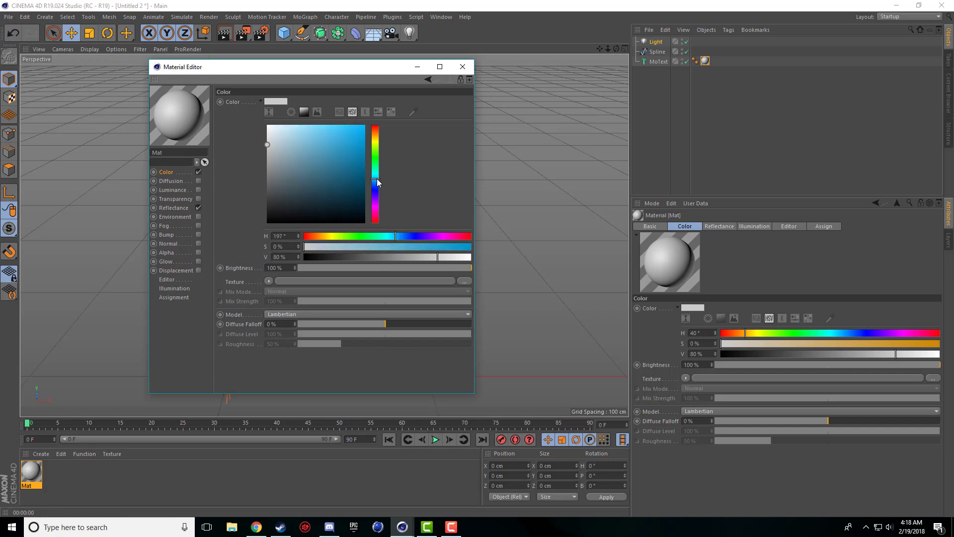
left_click_drag(269, 162, 269, 177)
left_click(462, 67)
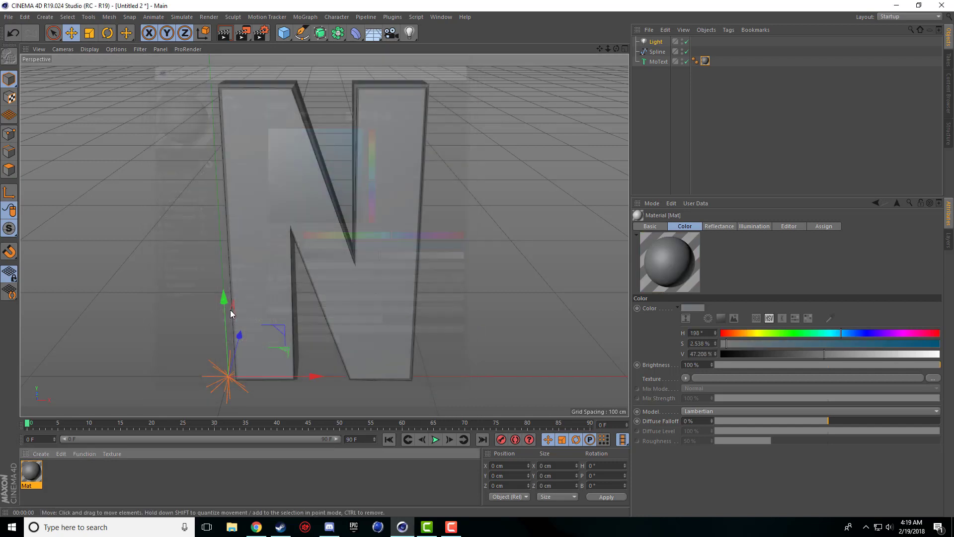
key("ctrl+r")
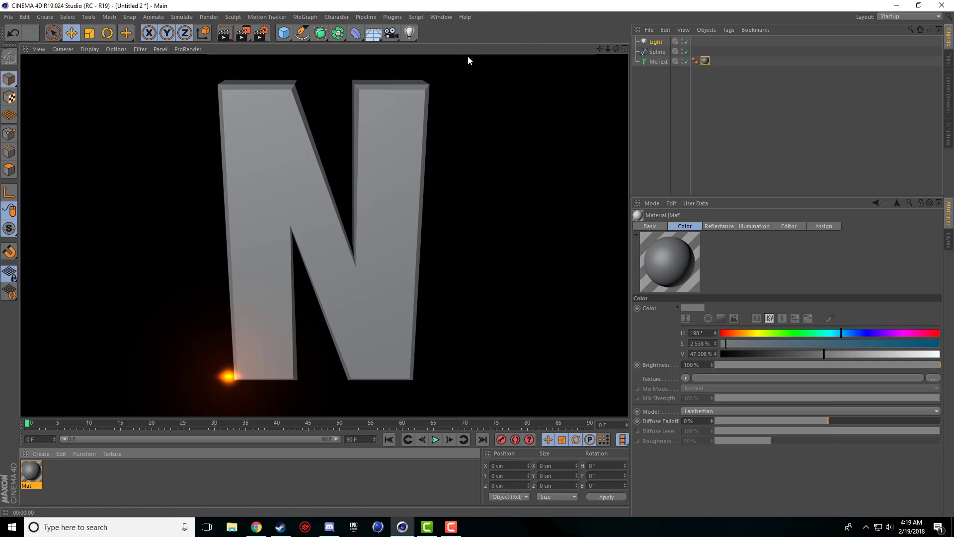
Add an Align to Spline tag to the light and assign the traced outline spline as its spline path
left_click(656, 42)
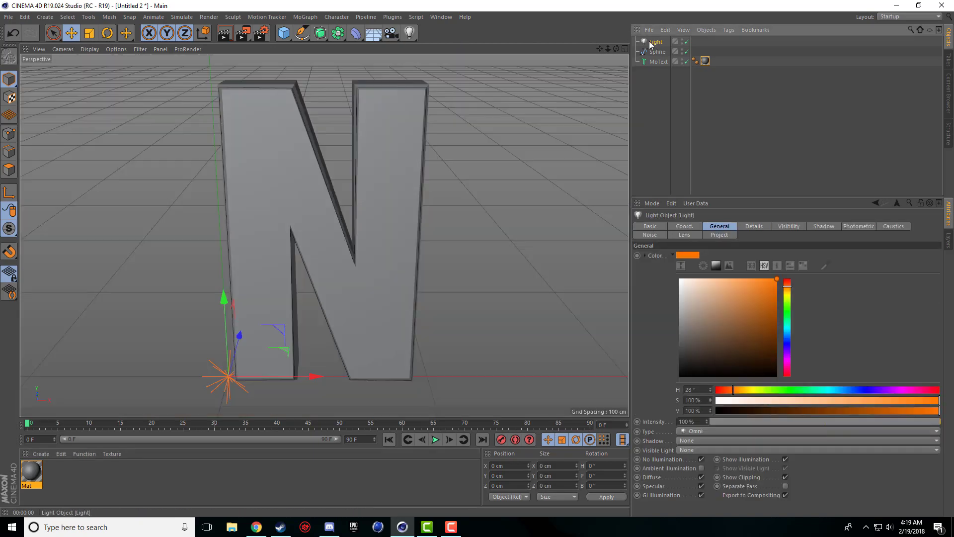
left_click(658, 52)
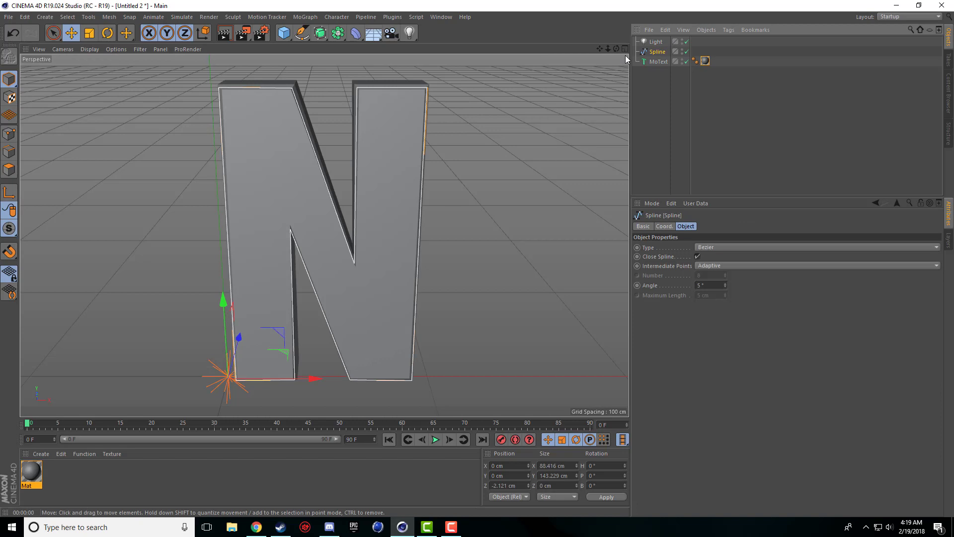
left_click(655, 43)
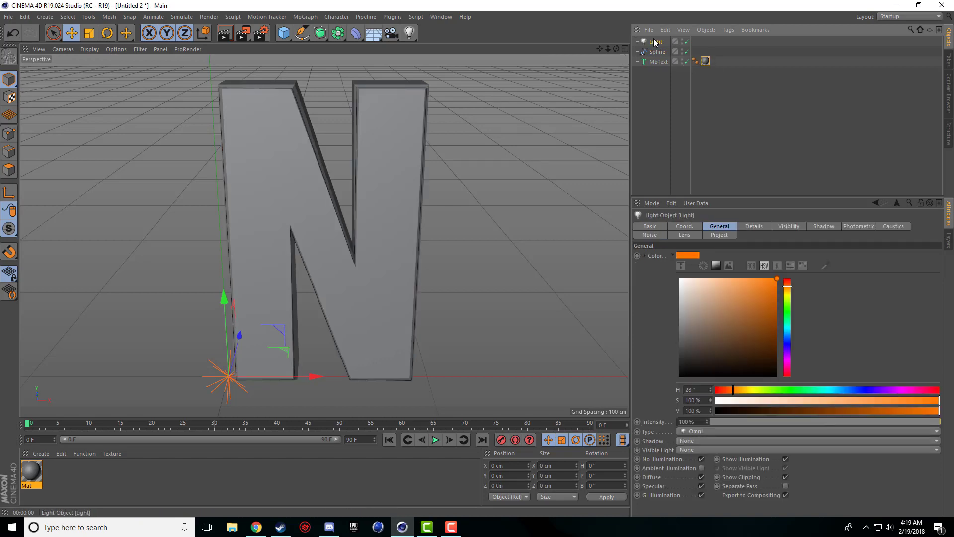
right_click(654, 45)
mouse_move(680, 49)
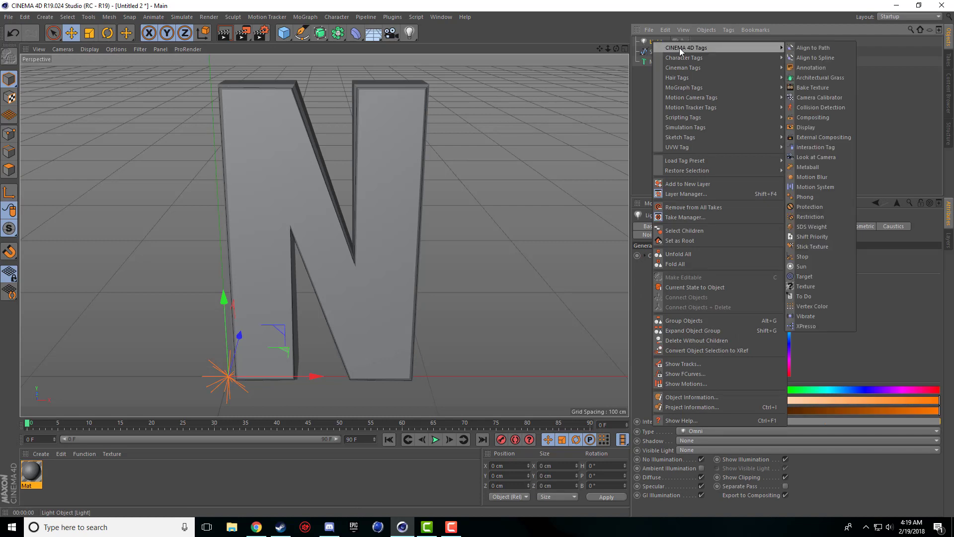
left_click(831, 59)
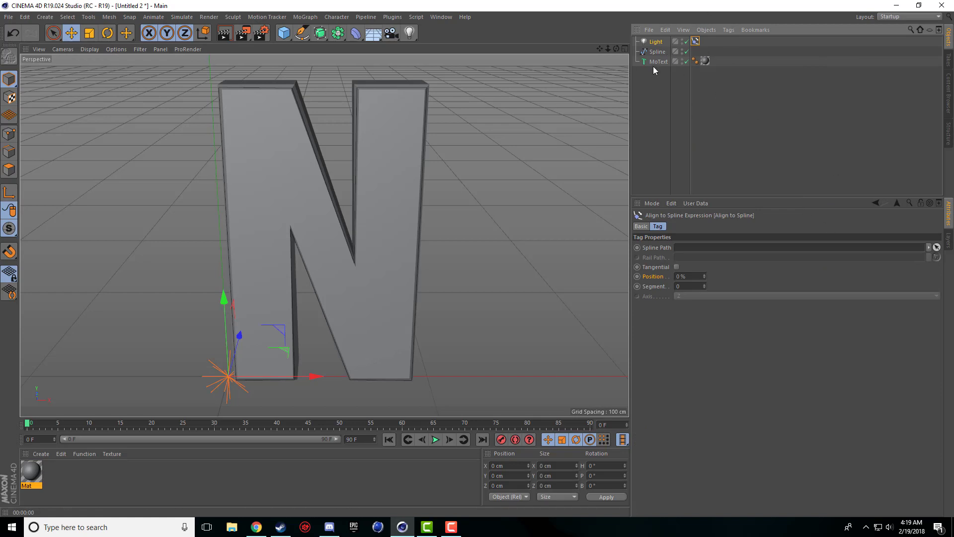
left_click_drag(654, 53, 698, 248)
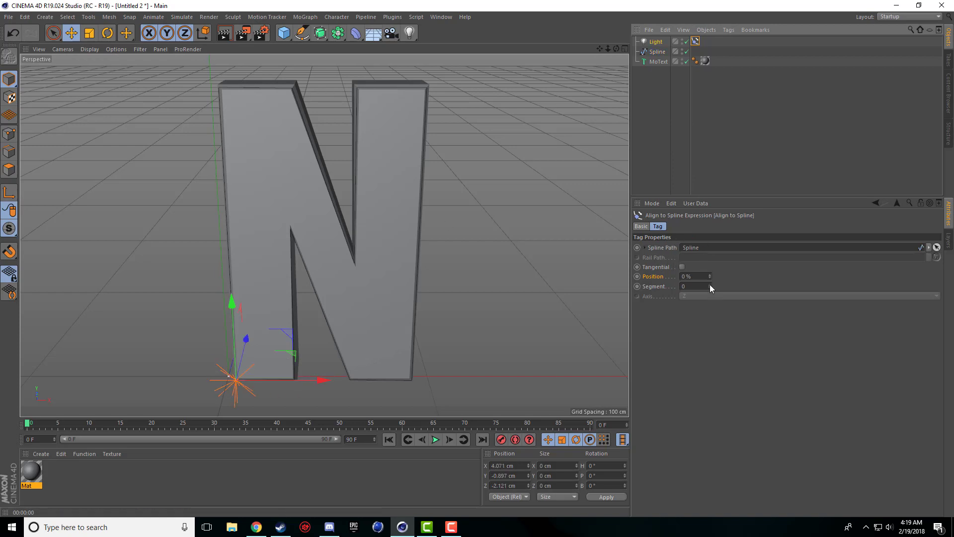
mouse_move(708, 277)
left_mouse_down()
mouse_move(709, 221)
mouse_move(709, 277)
left_mouse_up()
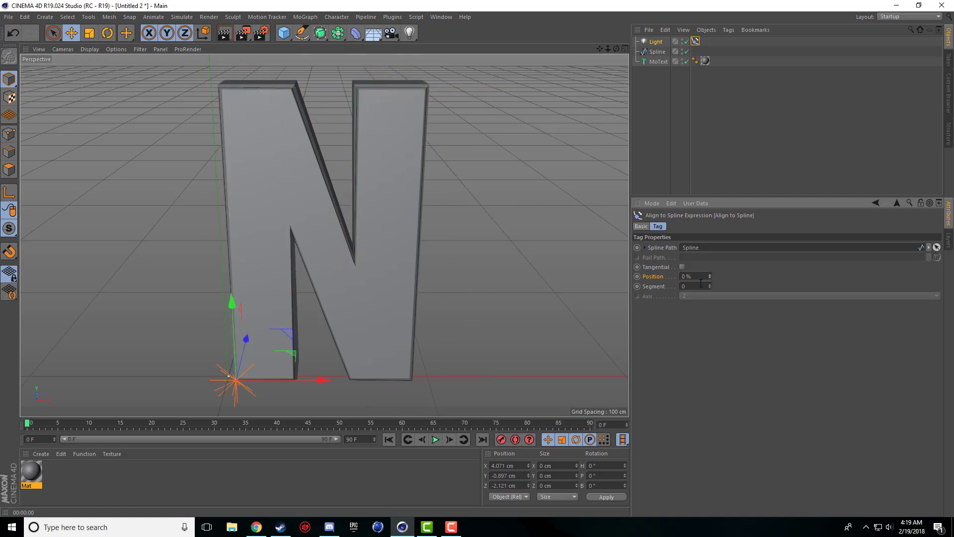
Set the animation's end frame to 150 and extend the preview range to the full 150 frames
double_click(359, 439)
type("150")
left_click(381, 492)
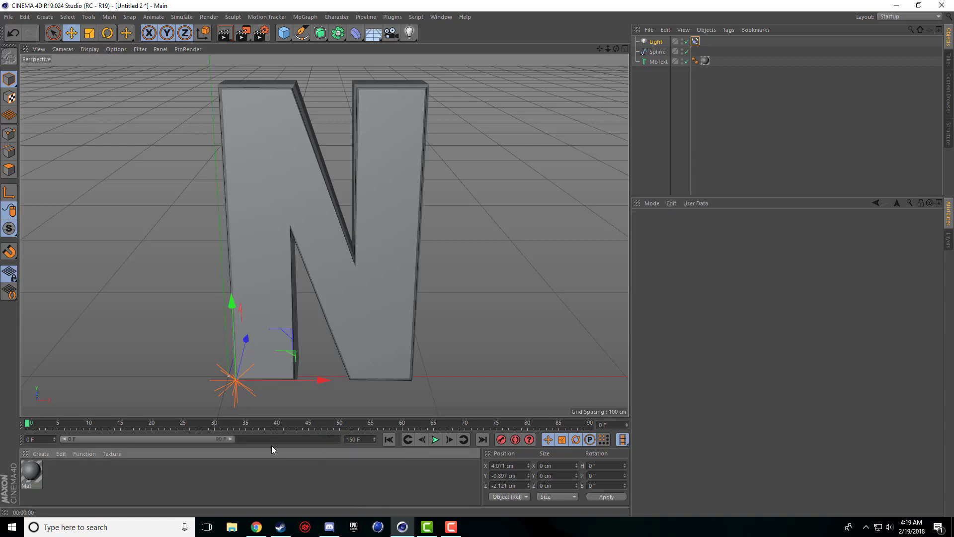
left_click_drag(228, 438, 338, 438)
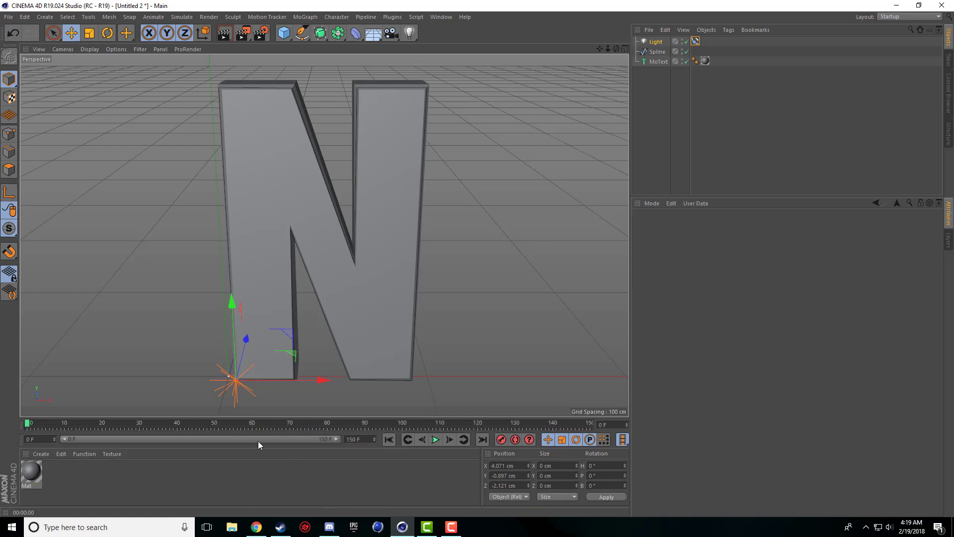
Keyframe the Align to Spline tag's Position at 0% on frame 0 and at 100% on frame 150
left_click(696, 42)
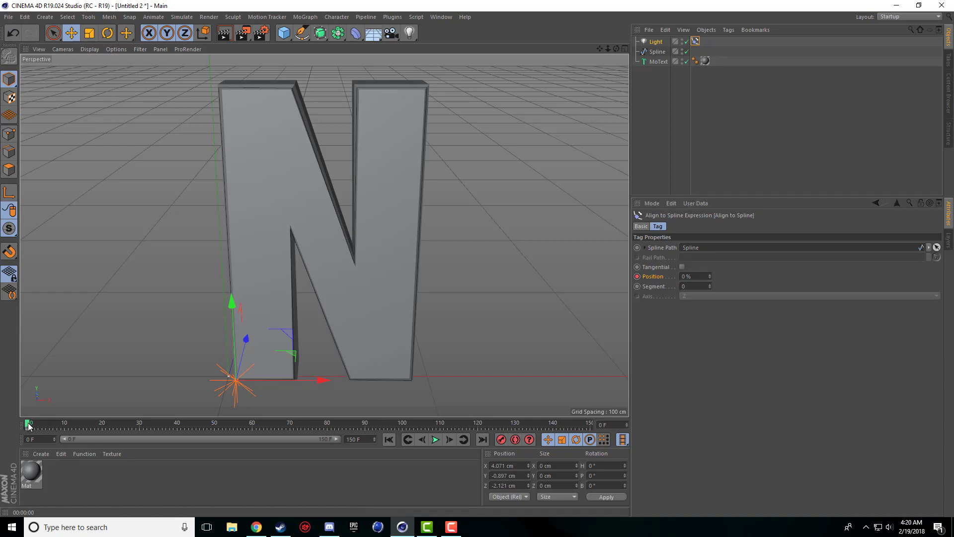
left_click_drag(29, 430, 129, 434)
left_click_drag(308, 430, 567, 441)
left_click(696, 276)
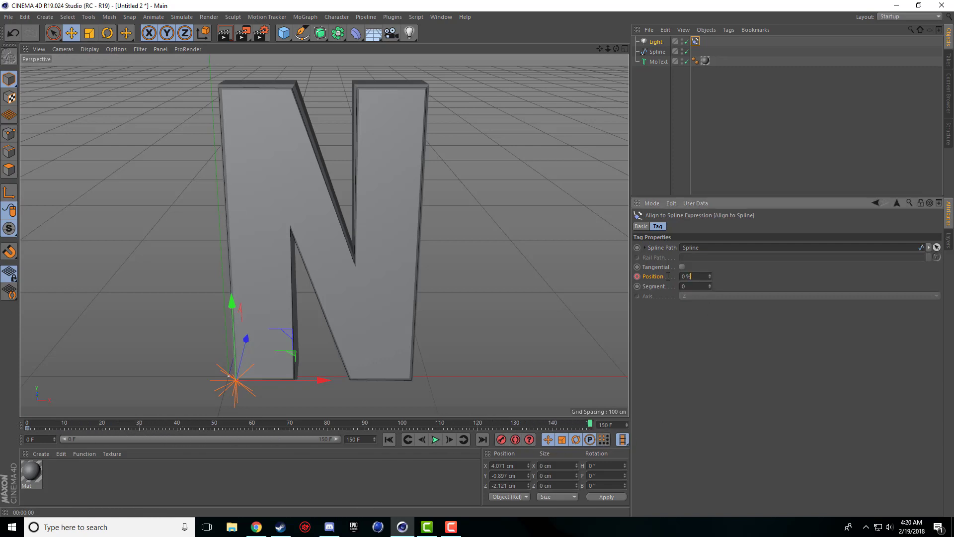
type("10")
left_click(636, 277)
left_click(638, 278)
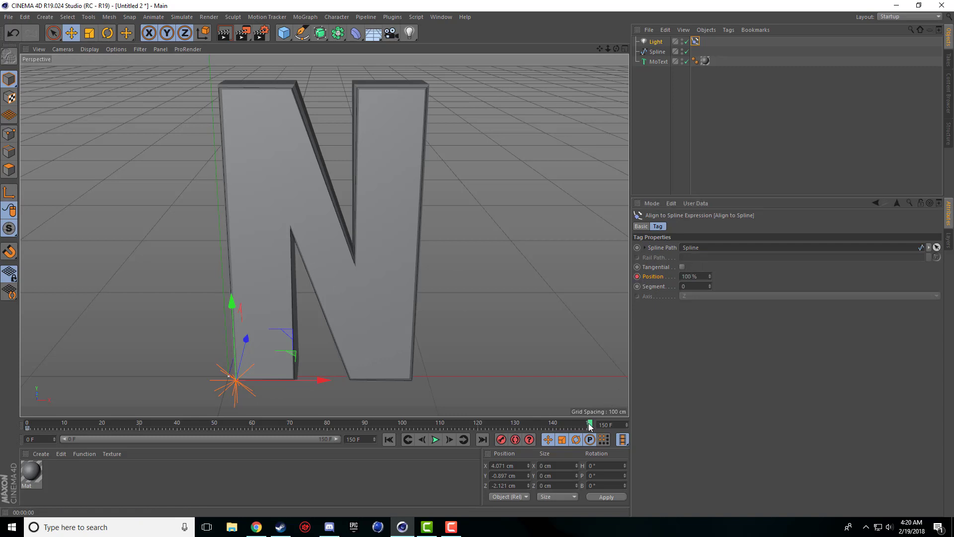
Play the animation from the start to check the light travelling along the outline, and return to frame 0
left_click_drag(590, 425, 1, 422)
left_click(389, 441)
left_click(435, 439)
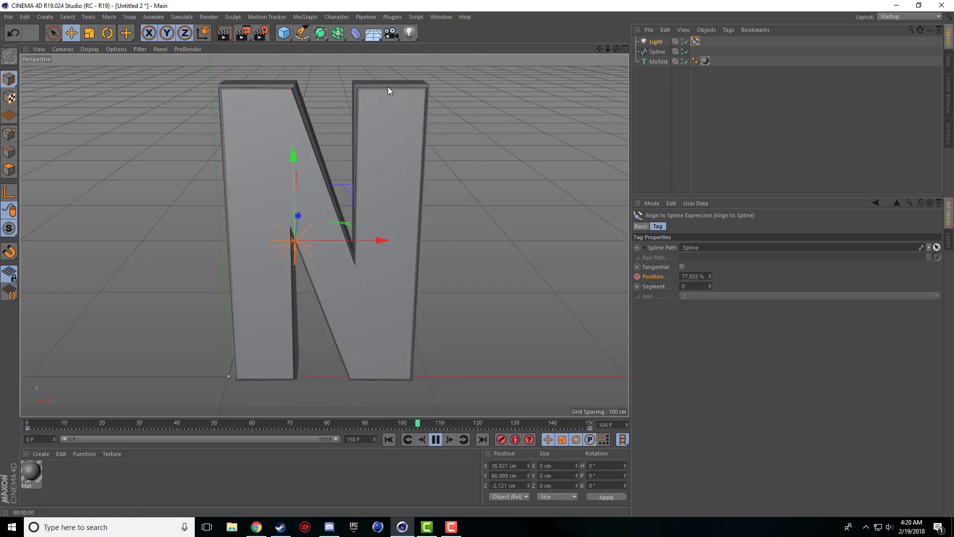
left_click(435, 440)
left_click(392, 442)
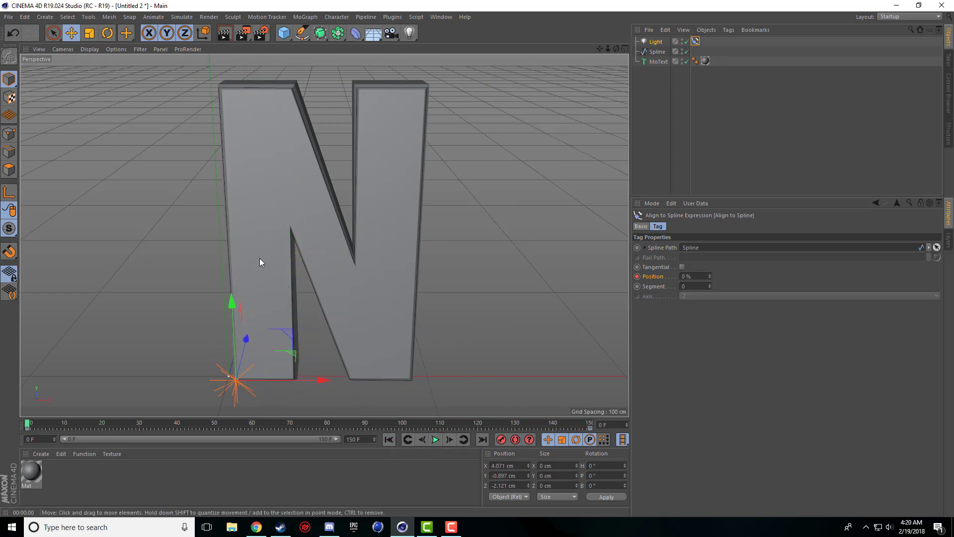
Set the outline spline's intermediate points to Uniform
left_click(657, 52)
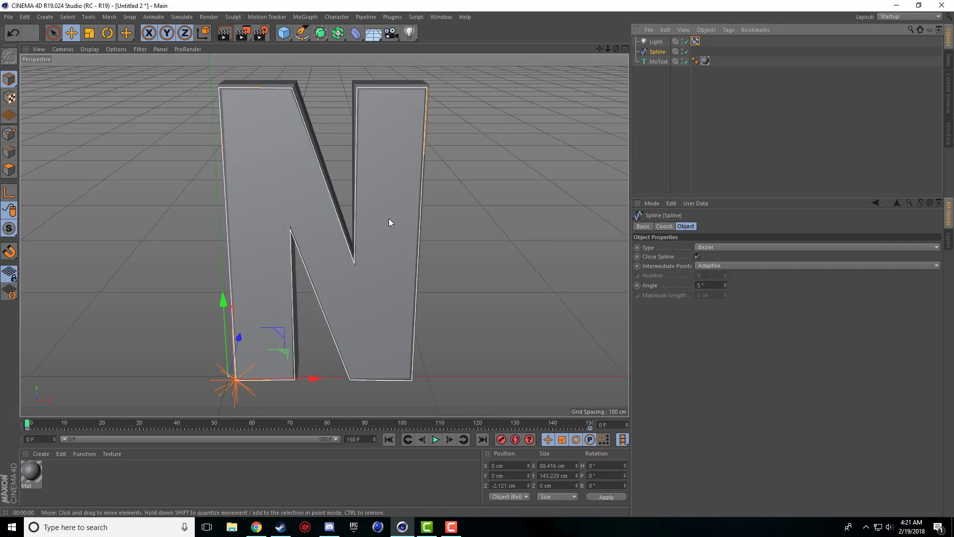
left_click(701, 267)
left_click(716, 293)
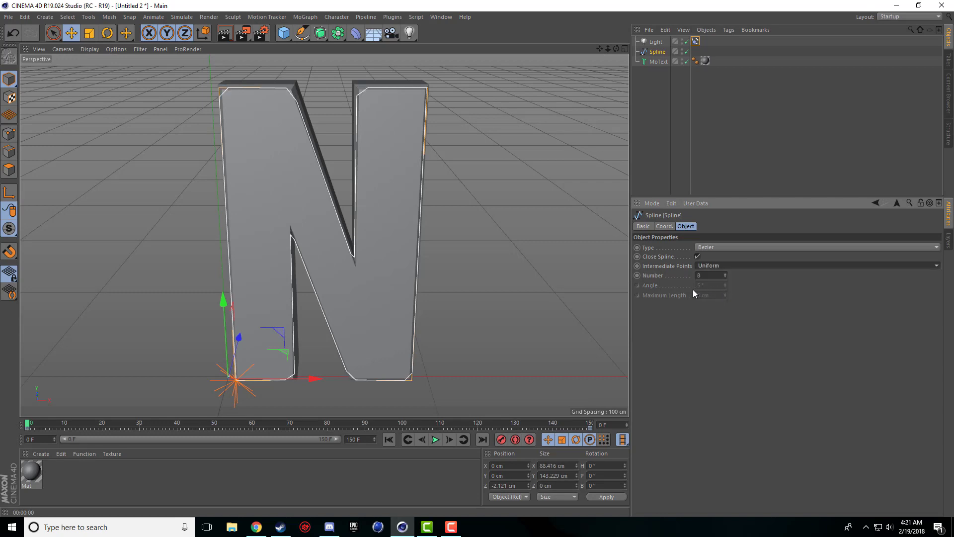
Set the outline spline's number of intermediate points to 30 and play the animation to check the light's motion
left_click(725, 273)
left_click(725, 272)
left_click(726, 273)
left_click(725, 272)
left_click(725, 272)
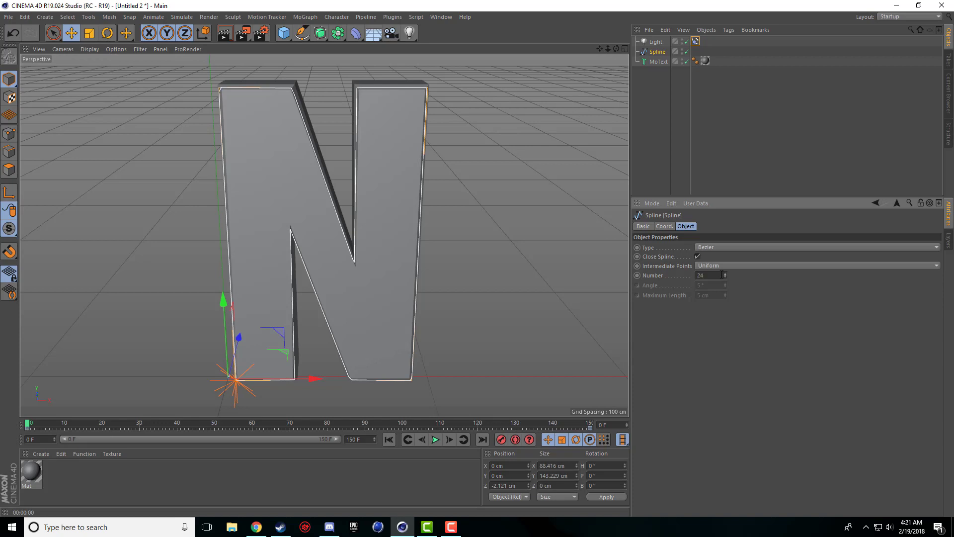
left_click_drag(720, 275, 683, 291)
key("Return")
left_click_drag(713, 275, 662, 303)
type("5")
key("Return")
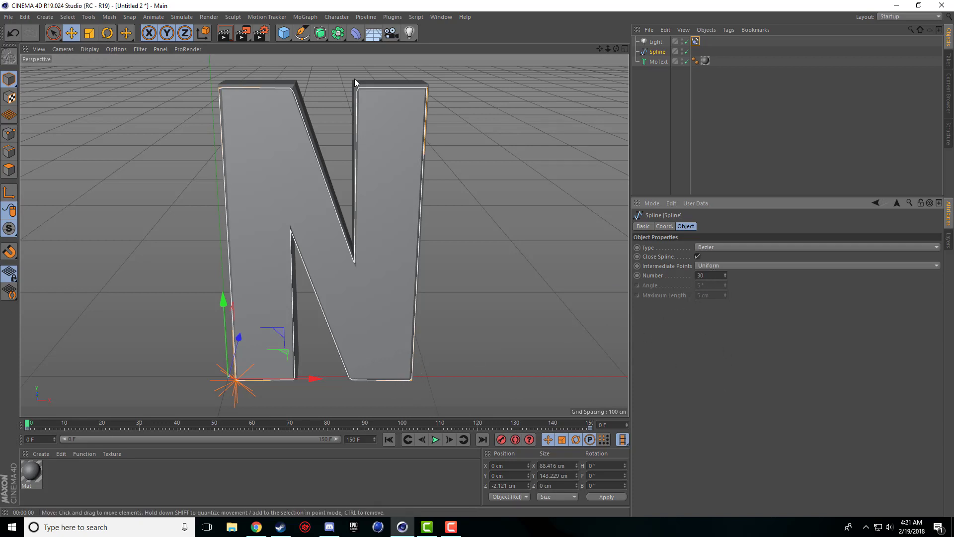
left_click(436, 439)
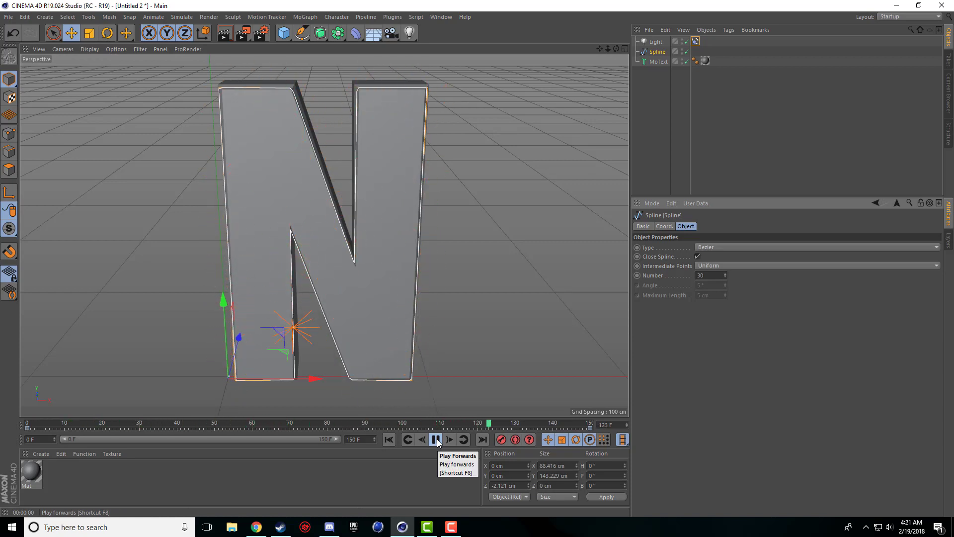
left_click(436, 439)
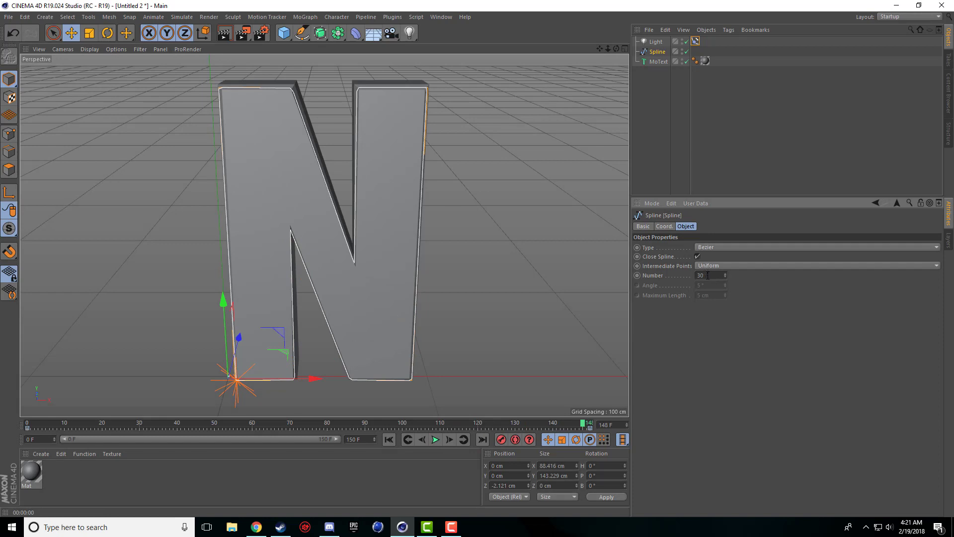
Change the outline spline's type to Linear with 5 intermediate points, and play the animation from the start
left_click(710, 249)
left_click(718, 253)
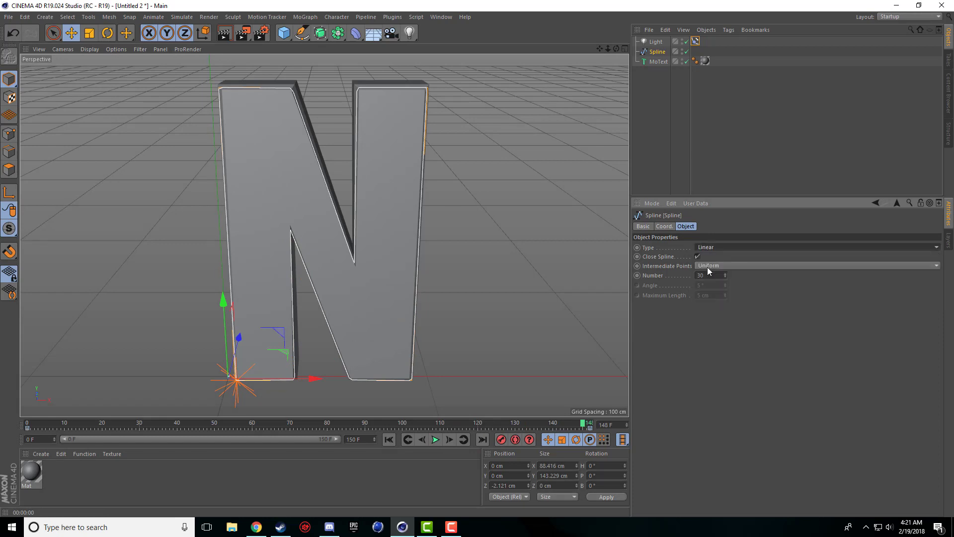
left_click_drag(707, 275, 658, 287)
type("5")
key("Return")
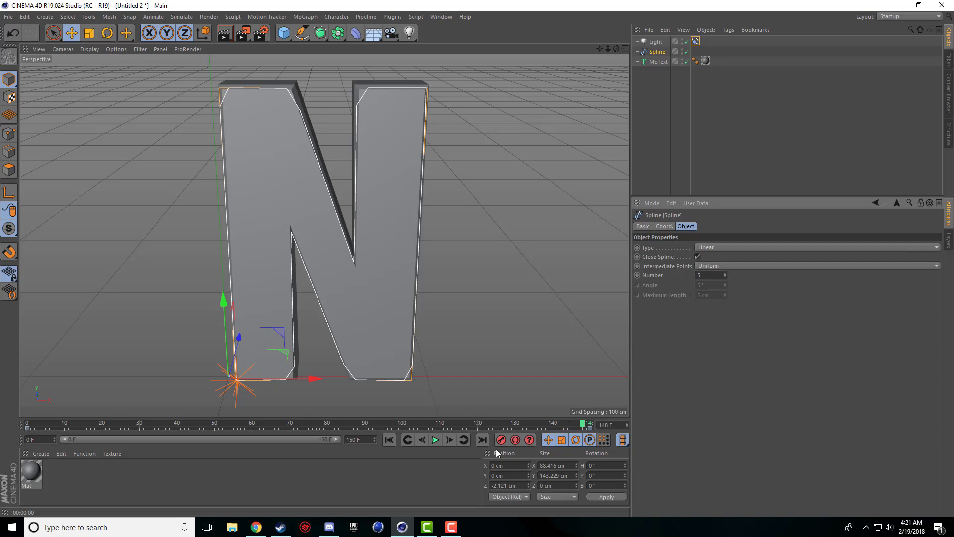
left_click(385, 439)
left_click(437, 441)
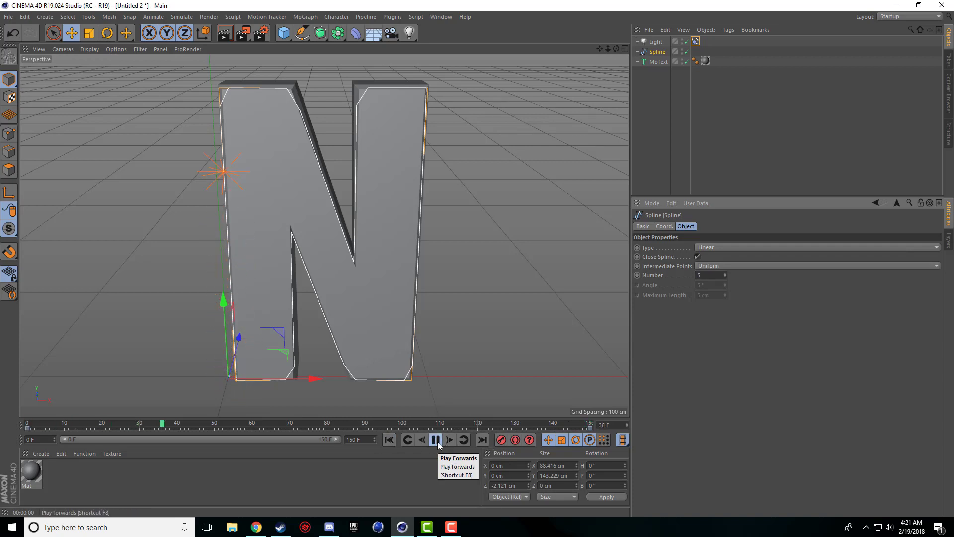
left_click(436, 439)
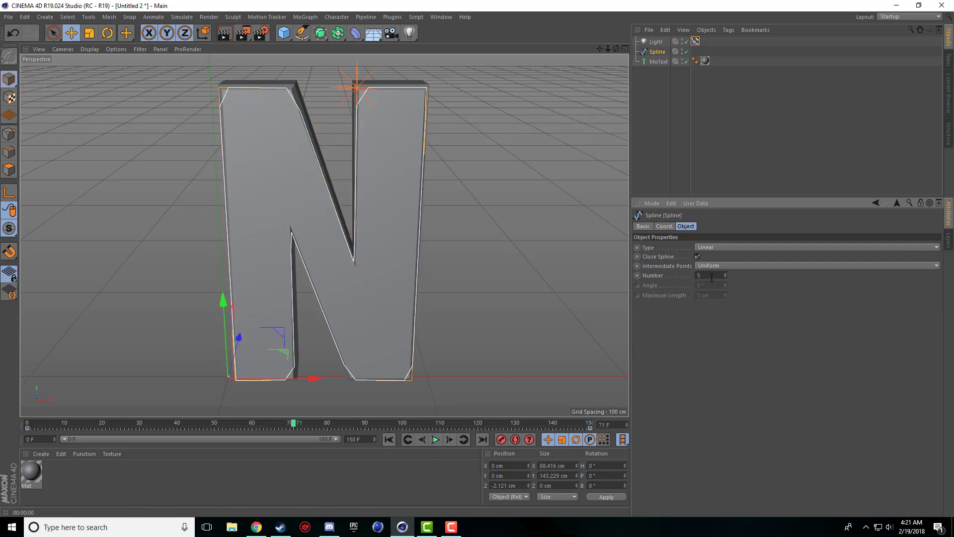
Set the spline's number of intermediate points to 50 and replay the animation from the start
type("0")
left_click(388, 439)
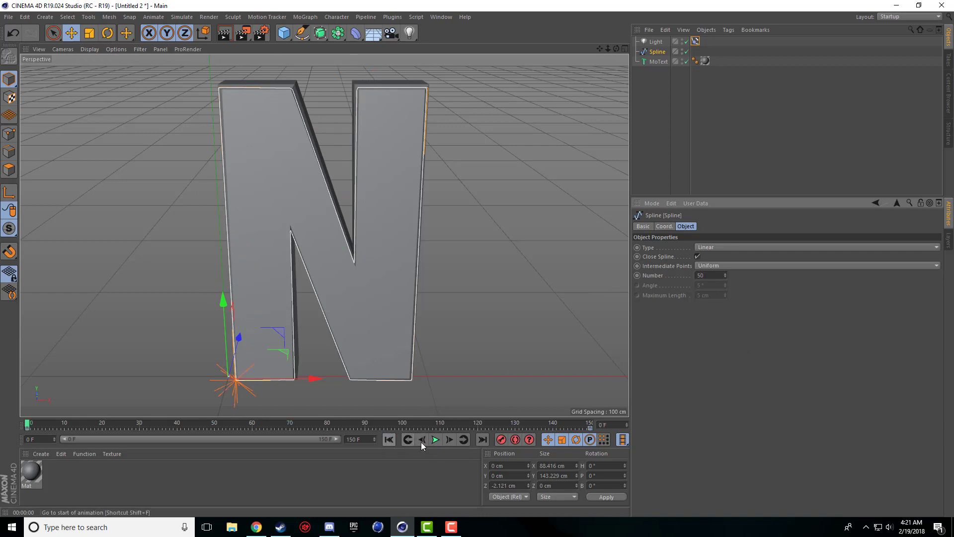
left_click(436, 439)
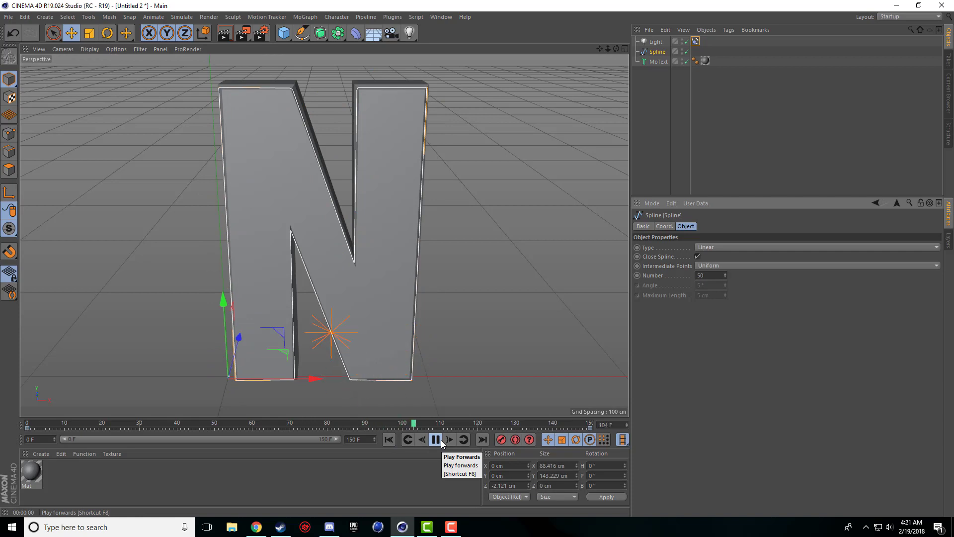
left_click(437, 439)
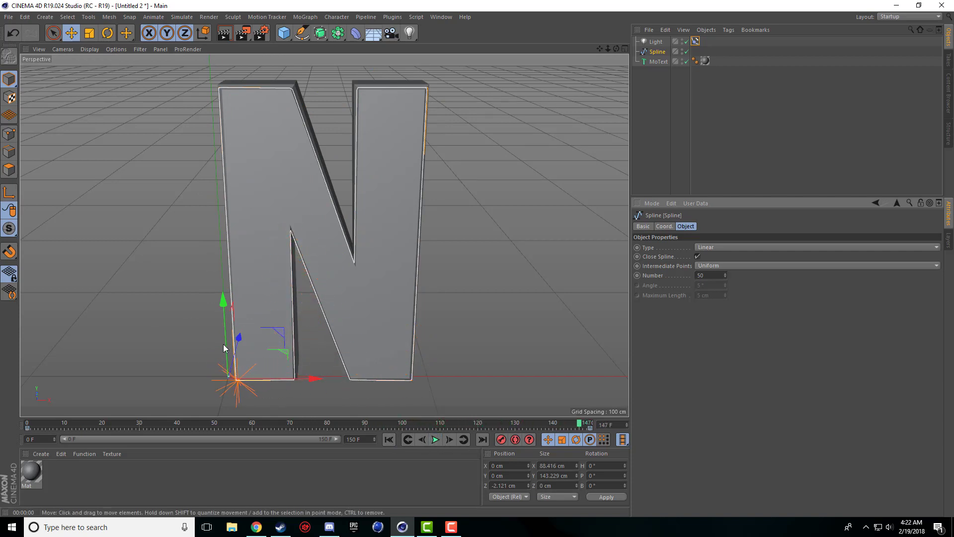
Set the interpolation of the Position key at frame 150 to Linear
left_click(589, 428)
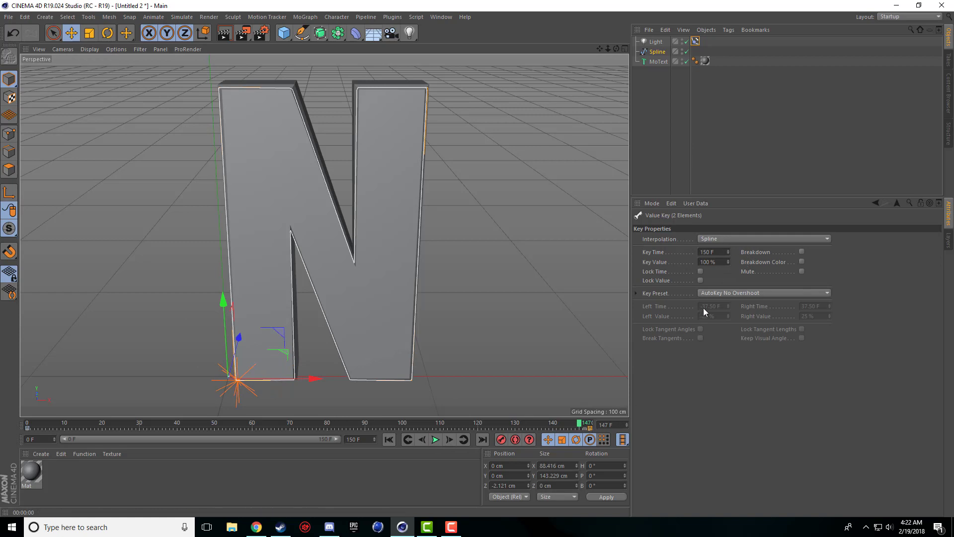
left_click(715, 240)
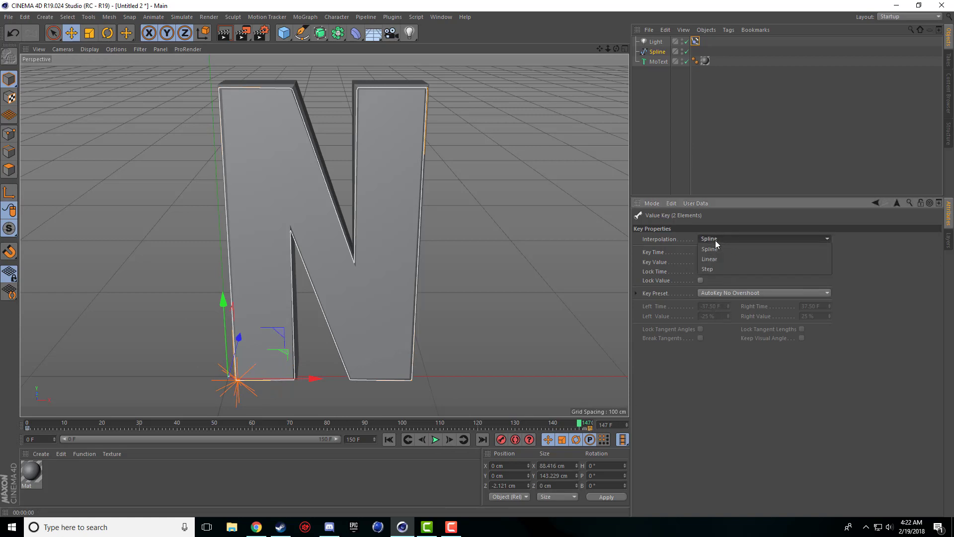
left_click(714, 219)
left_click(716, 239)
left_click(717, 259)
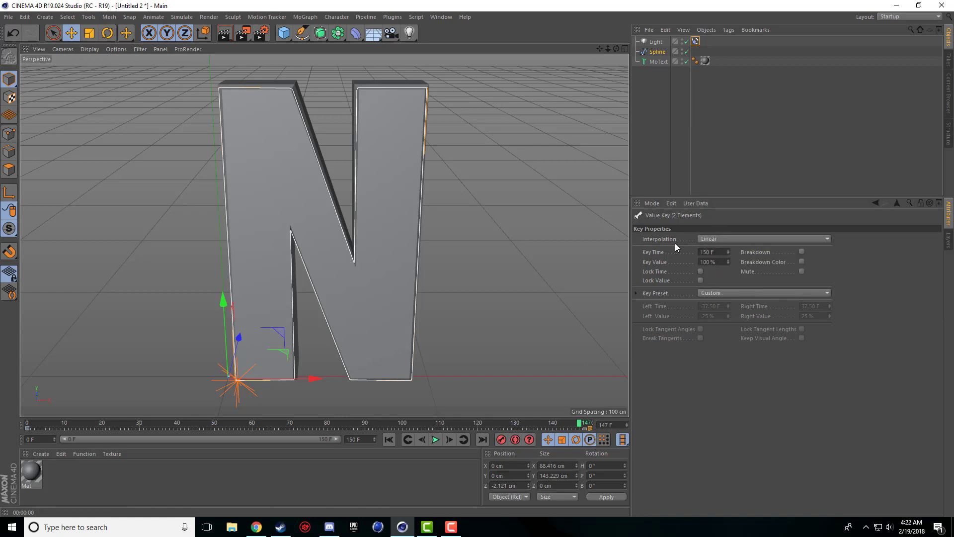
Replay the animation from the start to check the light's speed with linear interpolation, and return to frame 0
left_click(390, 440)
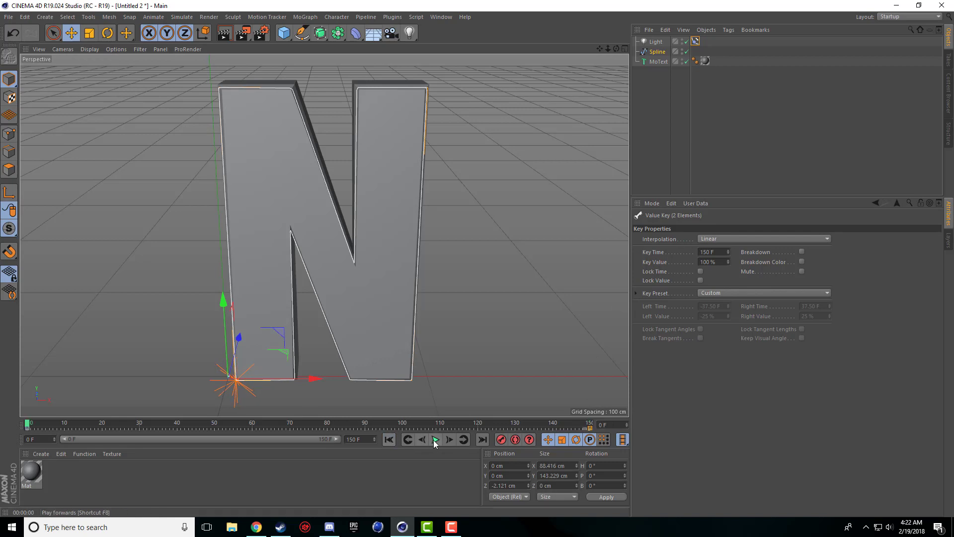
left_click(435, 439)
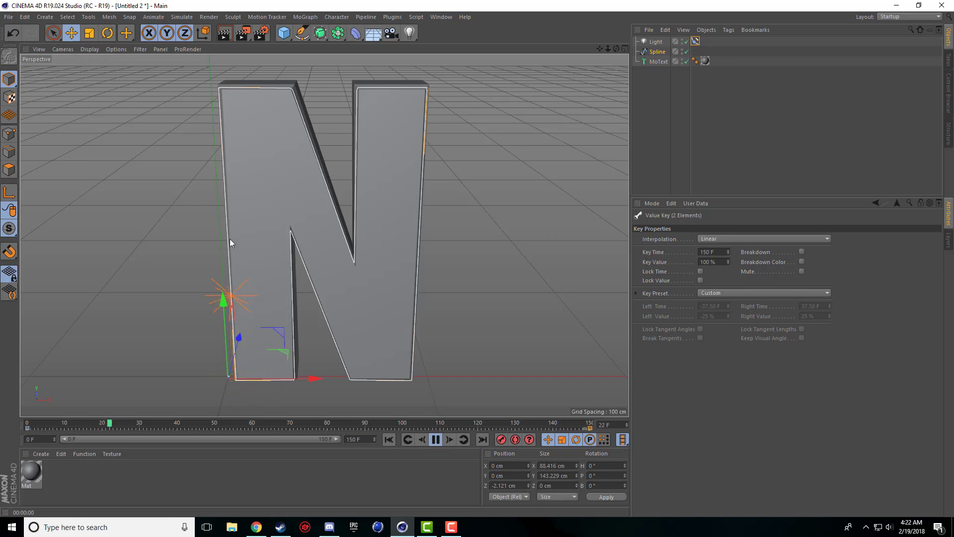
left_click(392, 440)
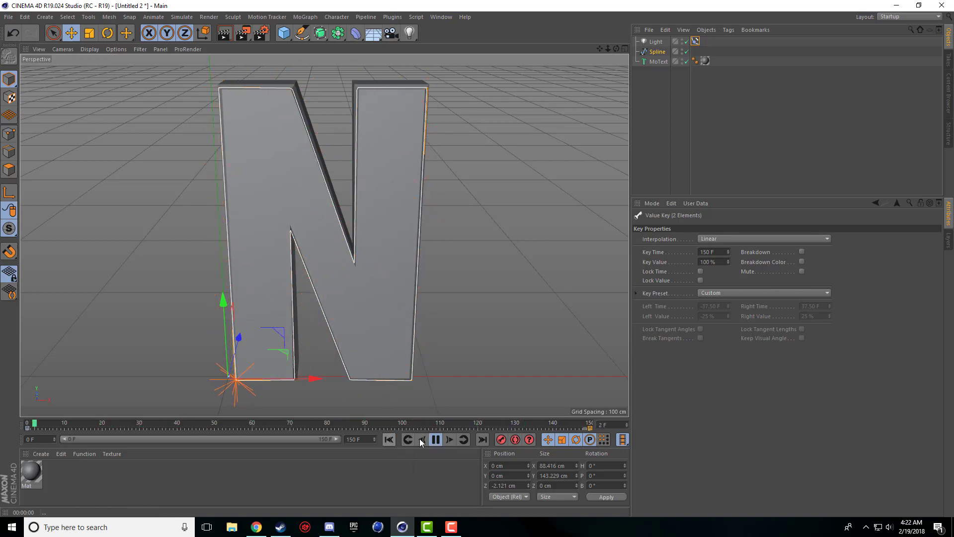
left_click(436, 439)
left_click(388, 439)
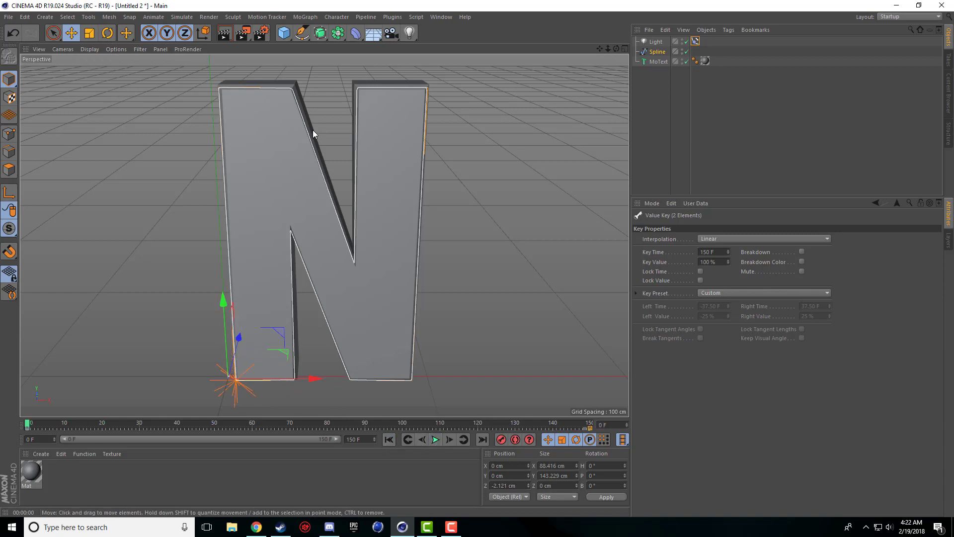
Extend the animation length and preview range to 300 frames, and move the light's end Position key to frame 301
left_click_drag(341, 433, 336, 470)
type("30")
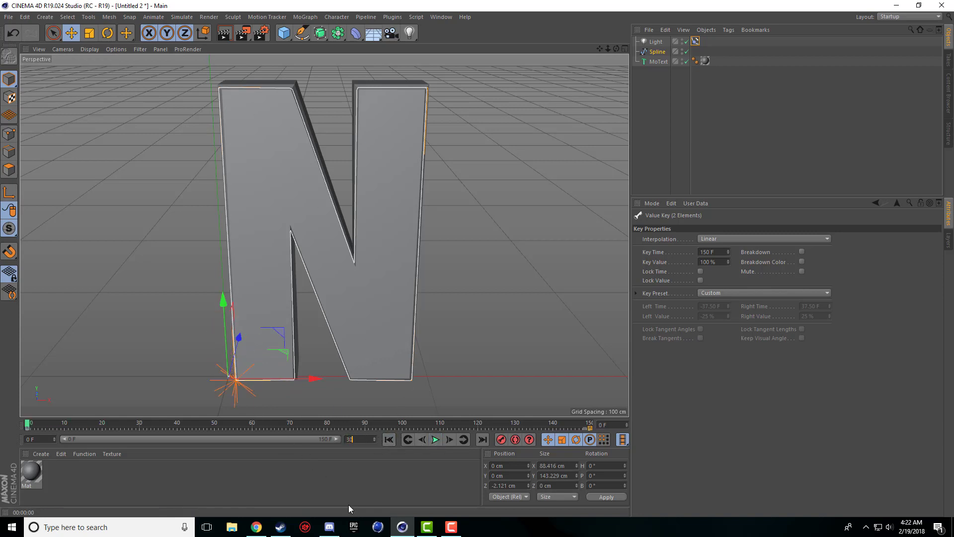
type("0")
key("Return")
left_click_drag(203, 439, 421, 442)
left_click_drag(308, 428, 590, 428)
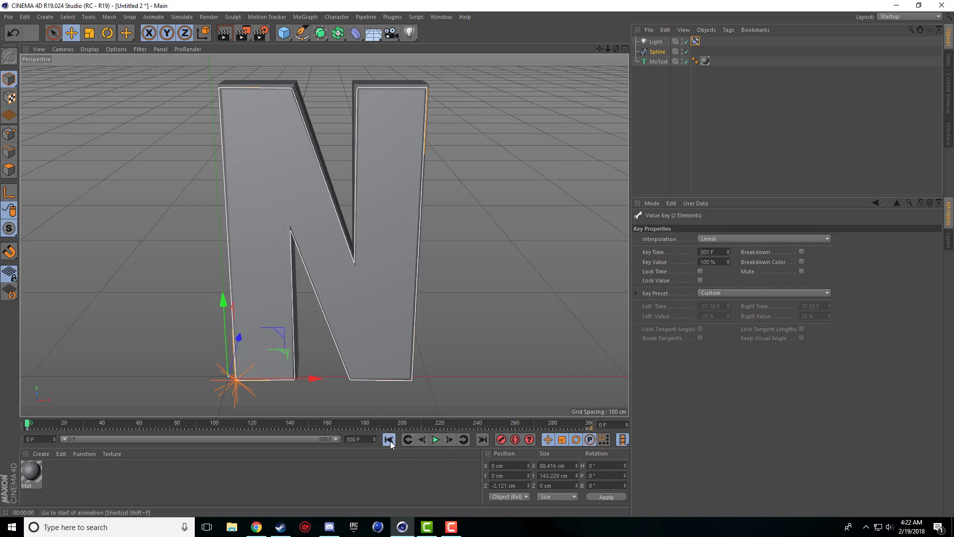
Play the extended animation to check the light's slower travel along the outline, and return to frame 0
key("F8")
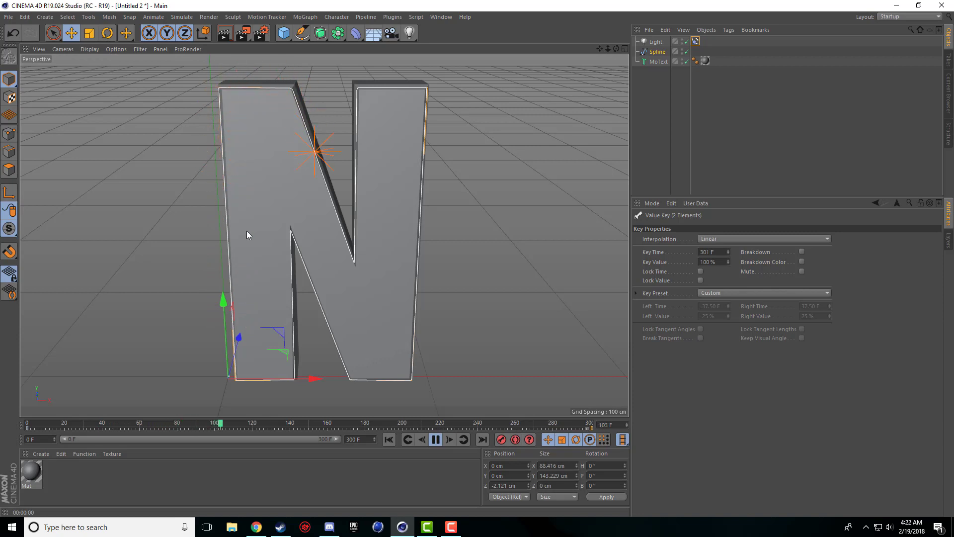
left_click(435, 439)
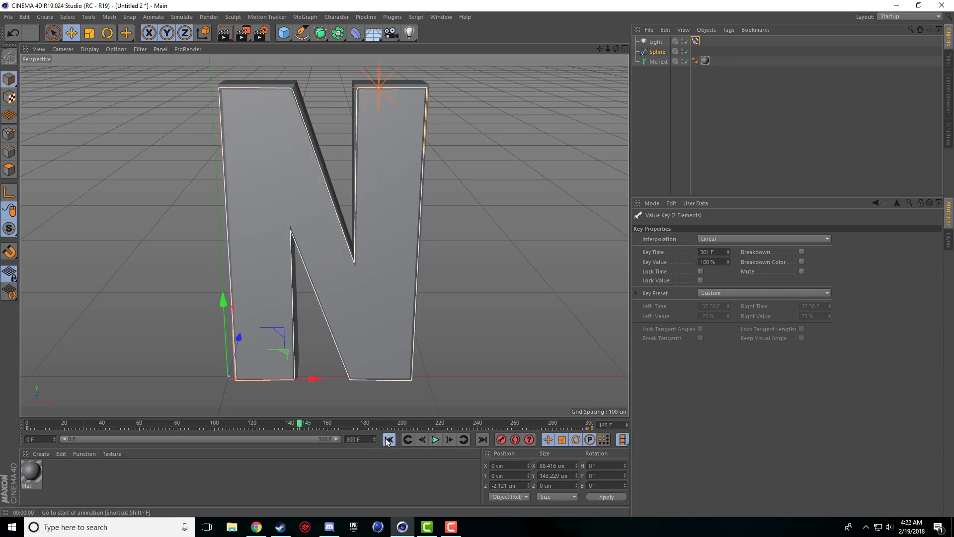
left_click(388, 440)
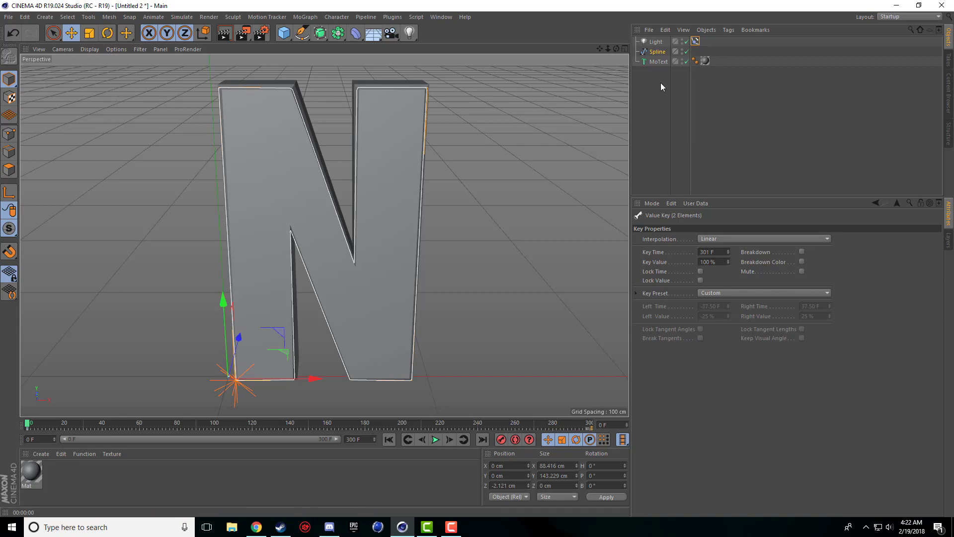
Add a MoGraph Tracer object that traces the Light
left_click(655, 42)
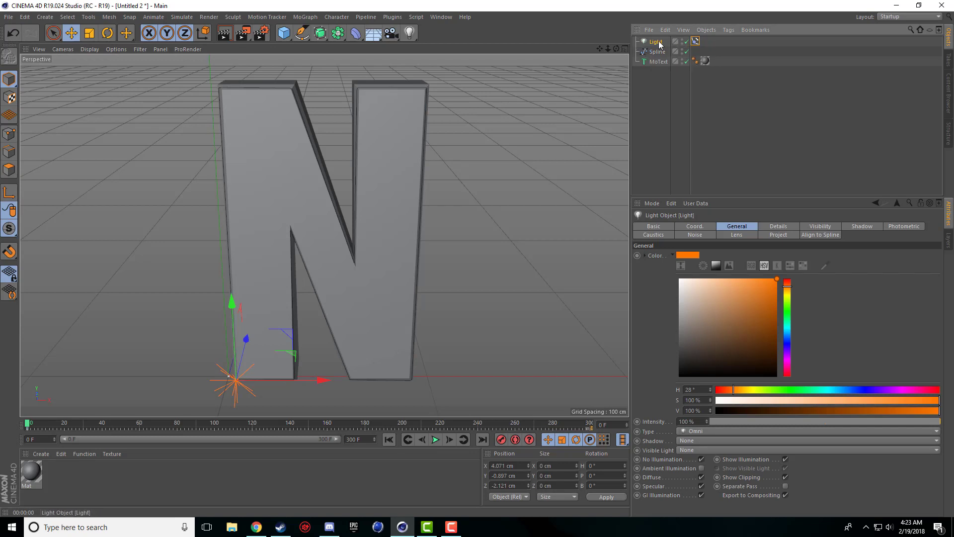
left_click(305, 17)
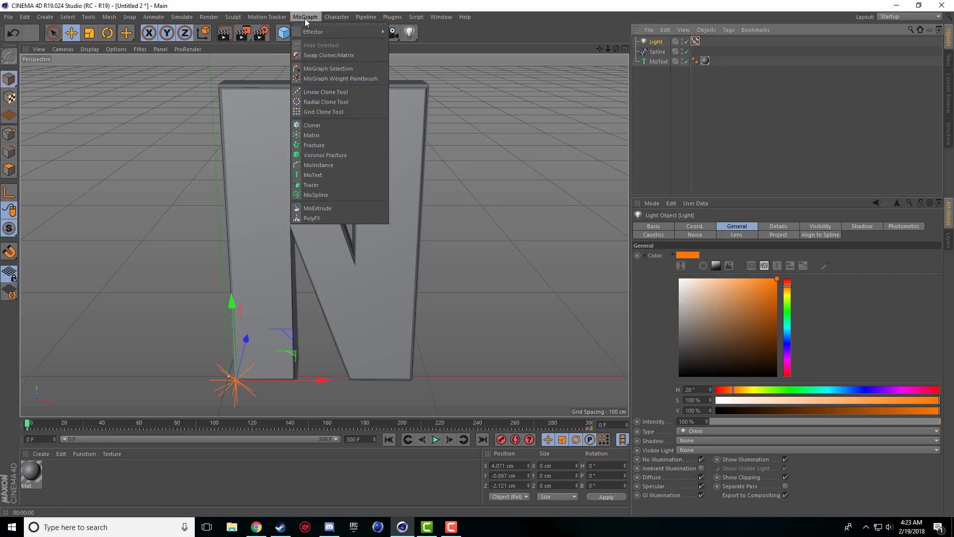
left_click(326, 186)
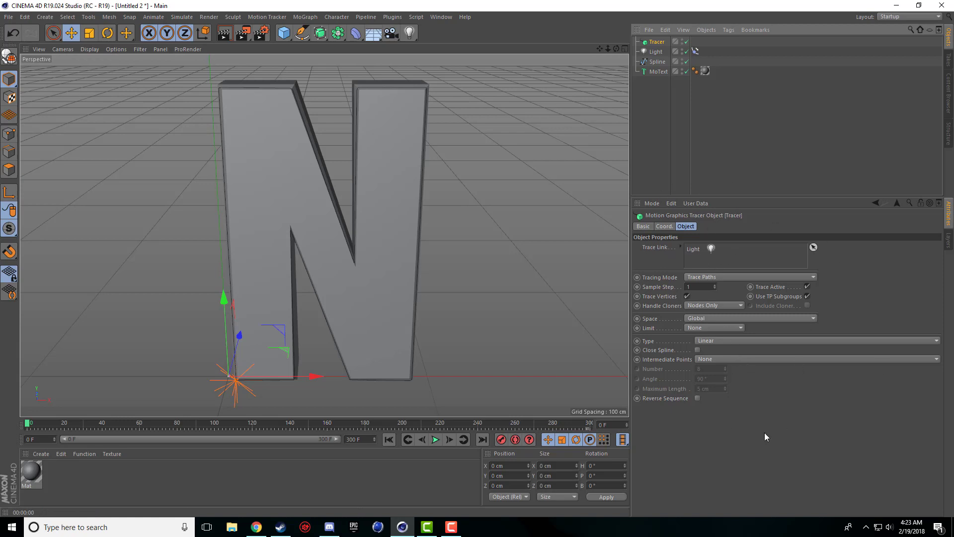
left_click(566, 163)
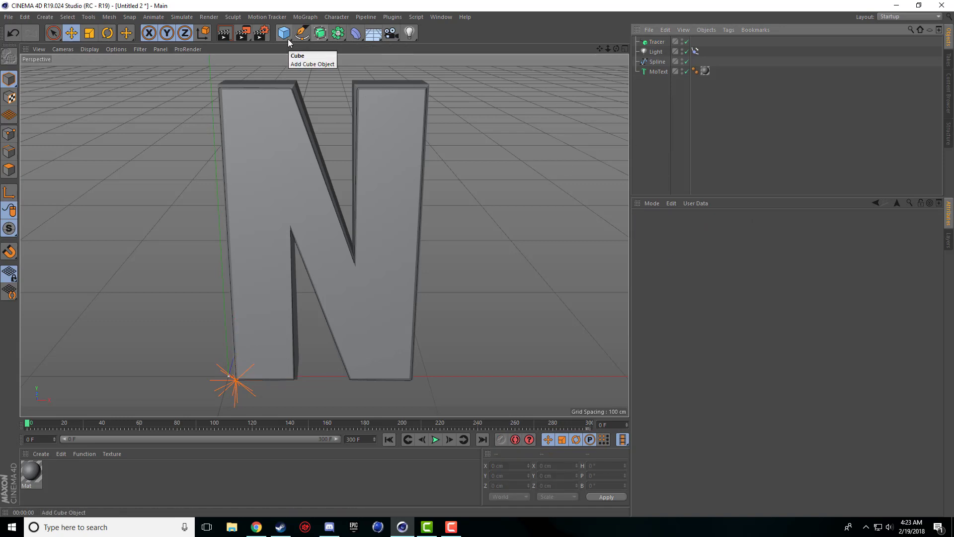
Add a Circle spline with a radius of 1 cm
left_click(323, 38)
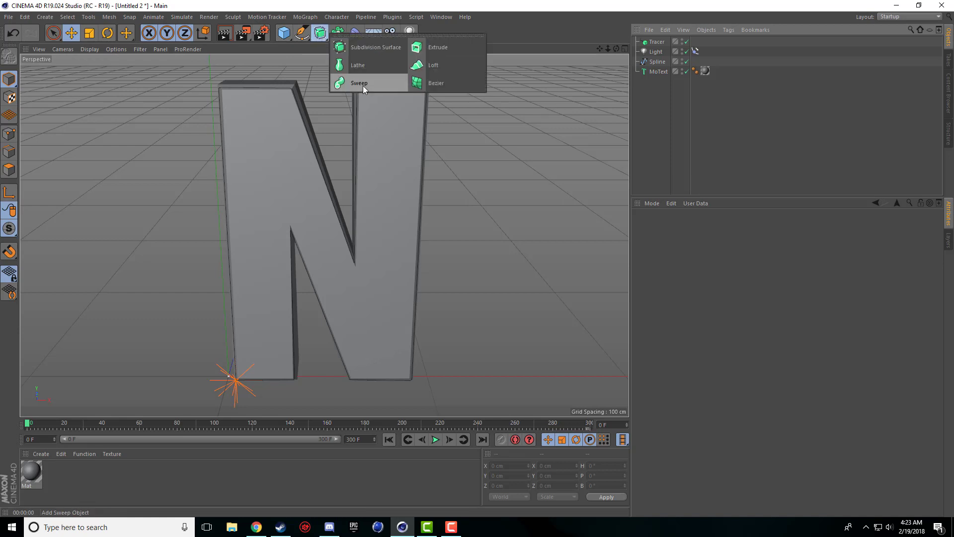
left_click(303, 41)
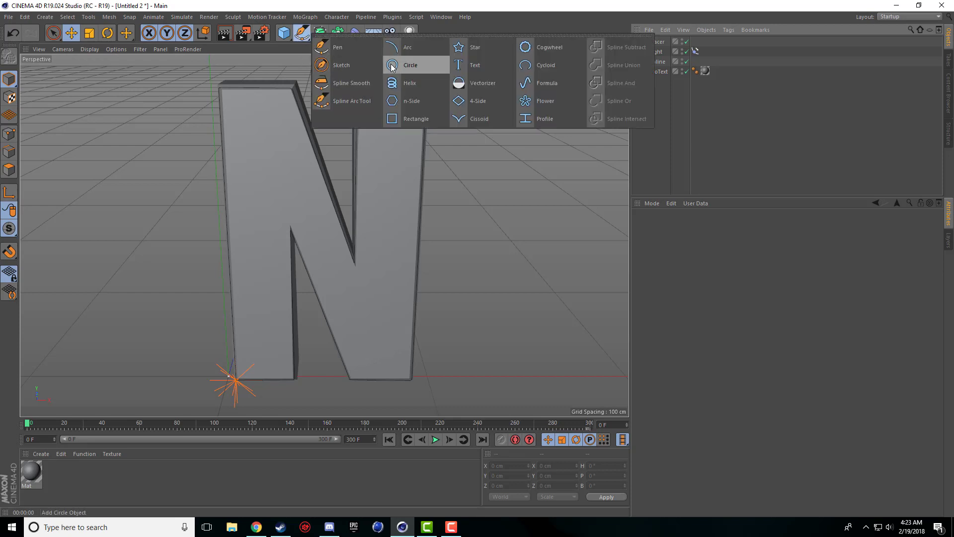
left_click(412, 64)
double_click(708, 265)
type("1")
key("Return")
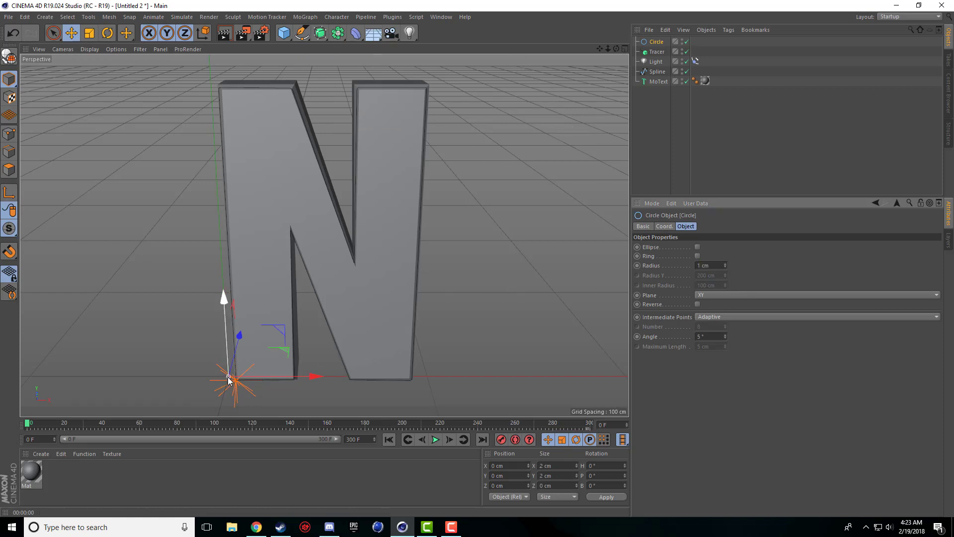
Add a Sweep object, nest the Circle and Tracer inside it, and play the animation briefly to check the trail
left_click_drag(320, 33, 343, 79)
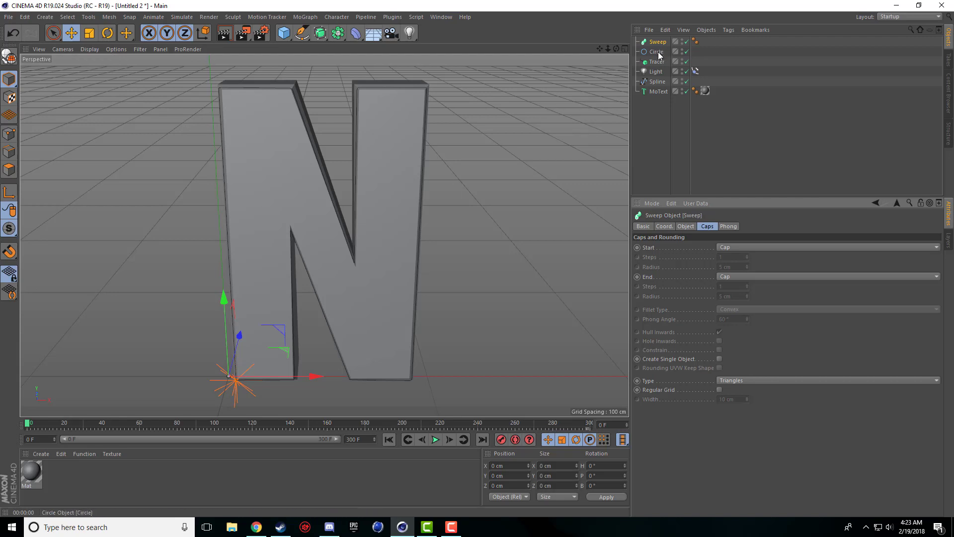
left_click_drag(656, 51, 660, 48)
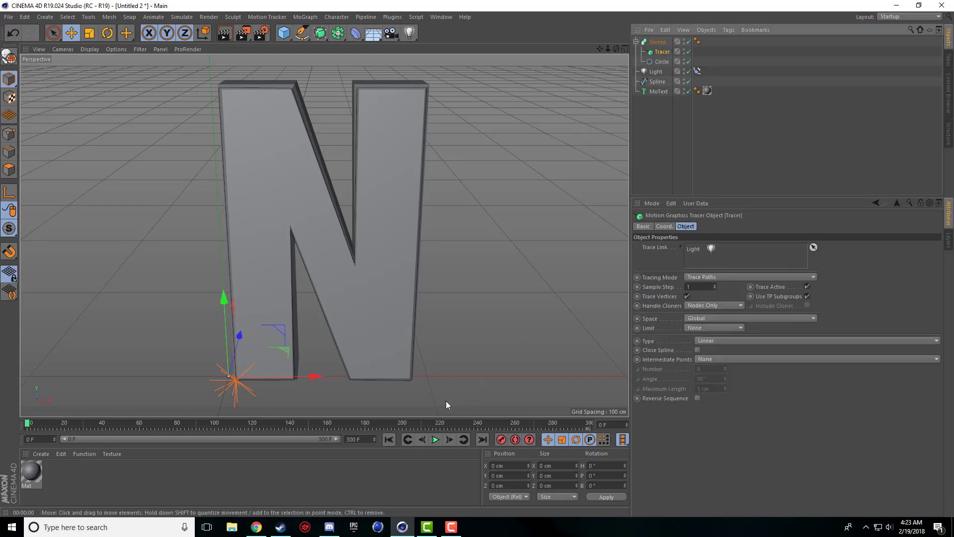
left_click(436, 439)
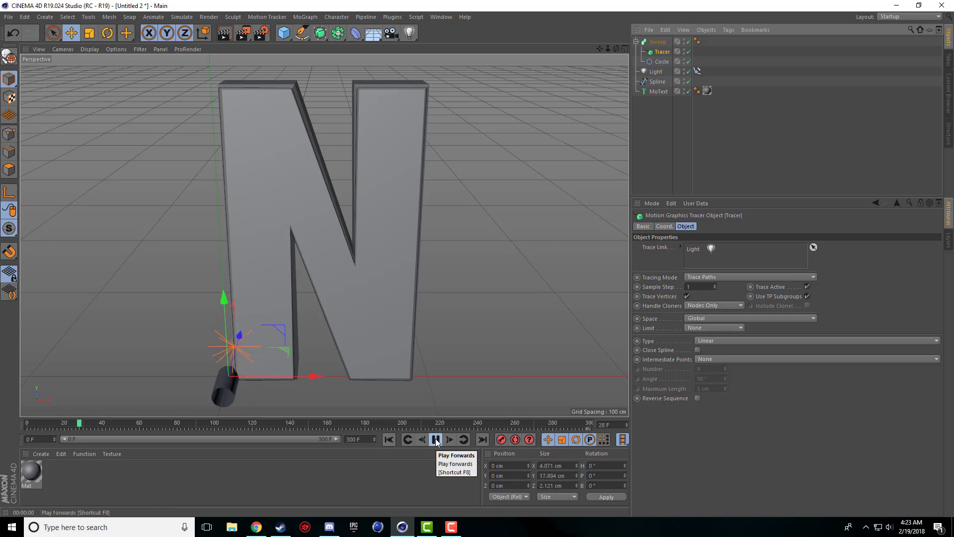
left_click(435, 439)
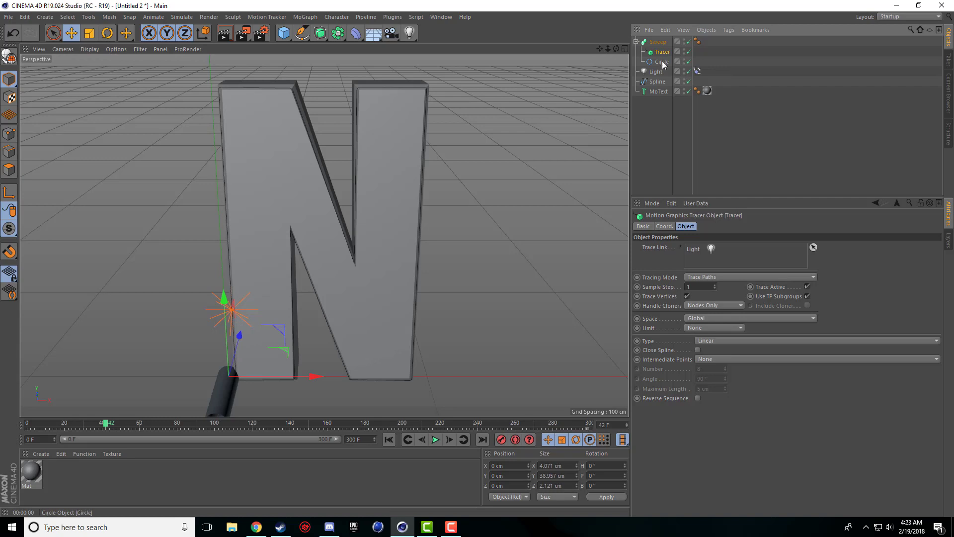
Place the Circle above the Tracer inside the Sweep, and replay the animation from the start to check the trail
left_click_drag(661, 62, 666, 51)
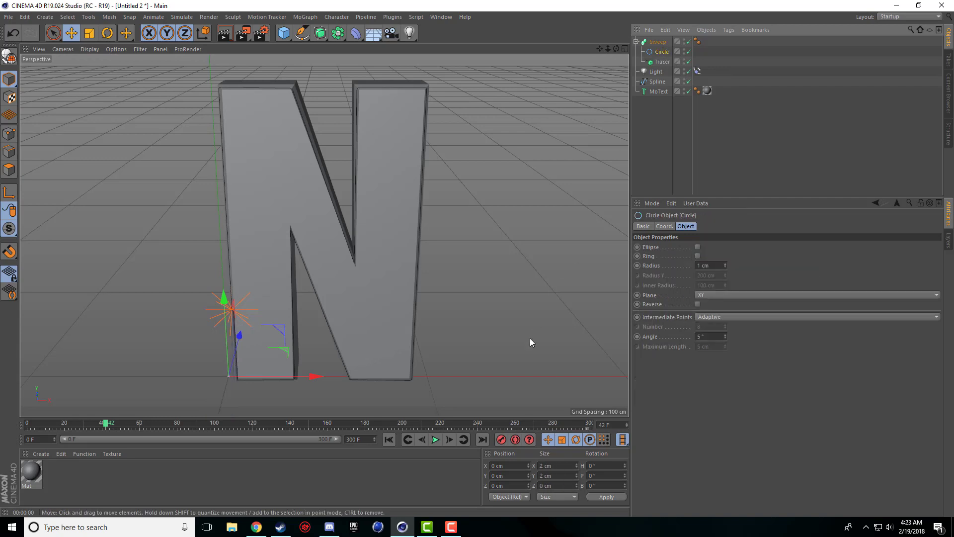
left_click(388, 439)
left_click(435, 439)
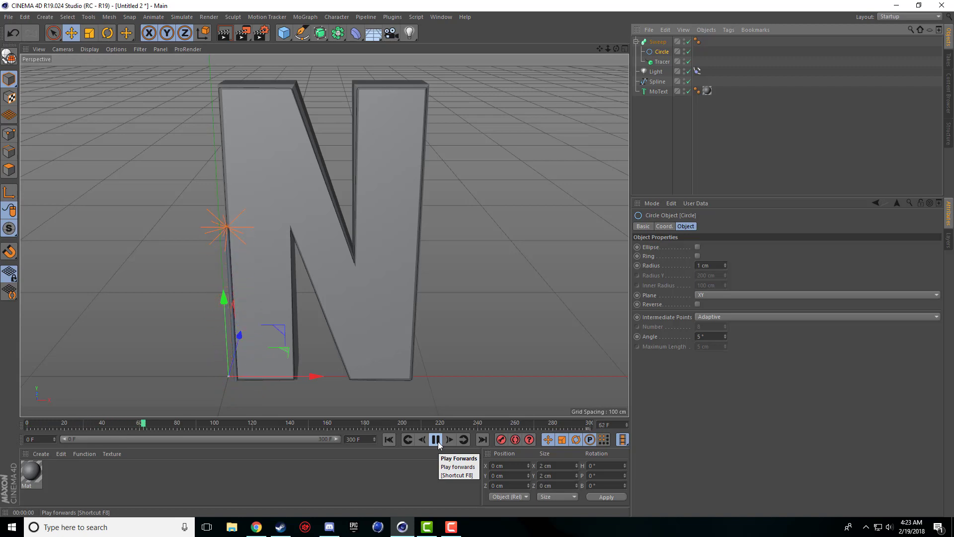
left_click(436, 440)
left_click(224, 33)
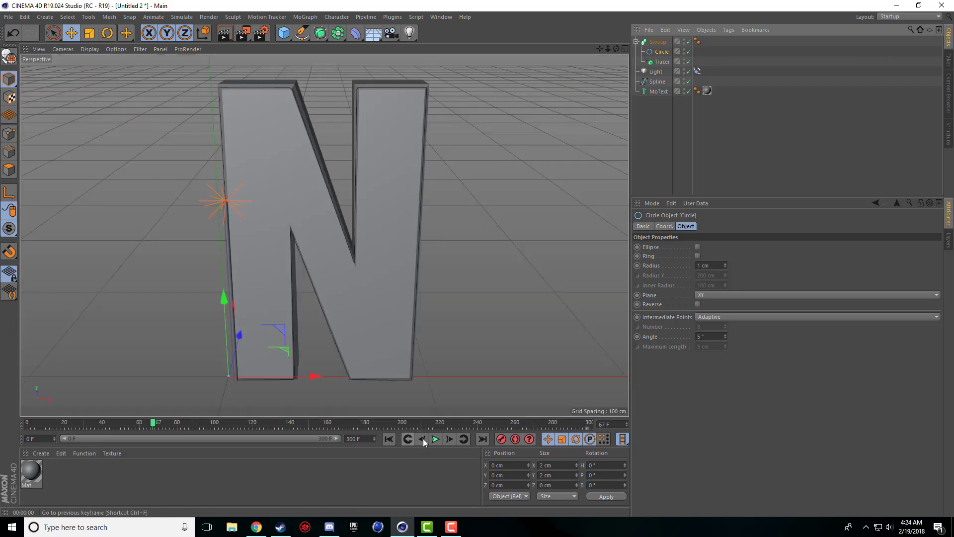
left_click(435, 439)
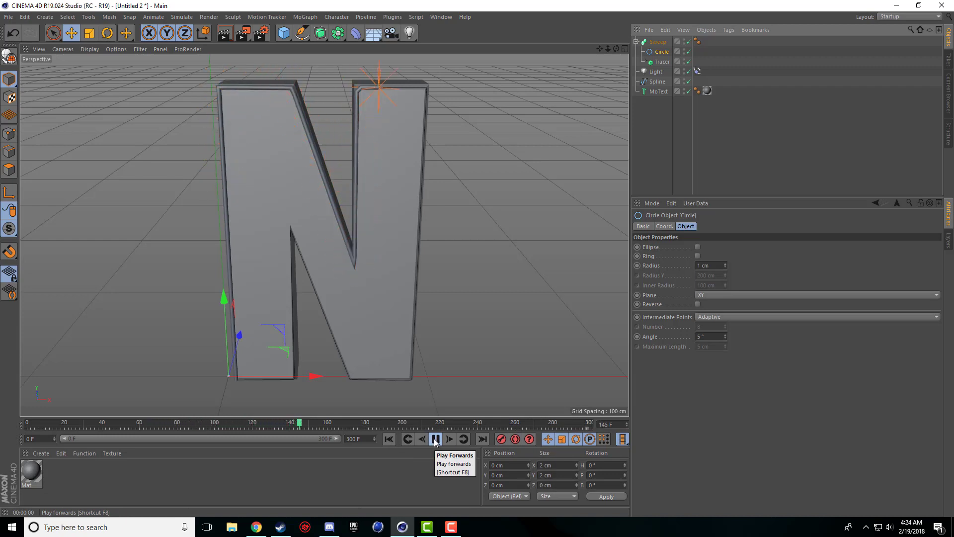
left_click(435, 439)
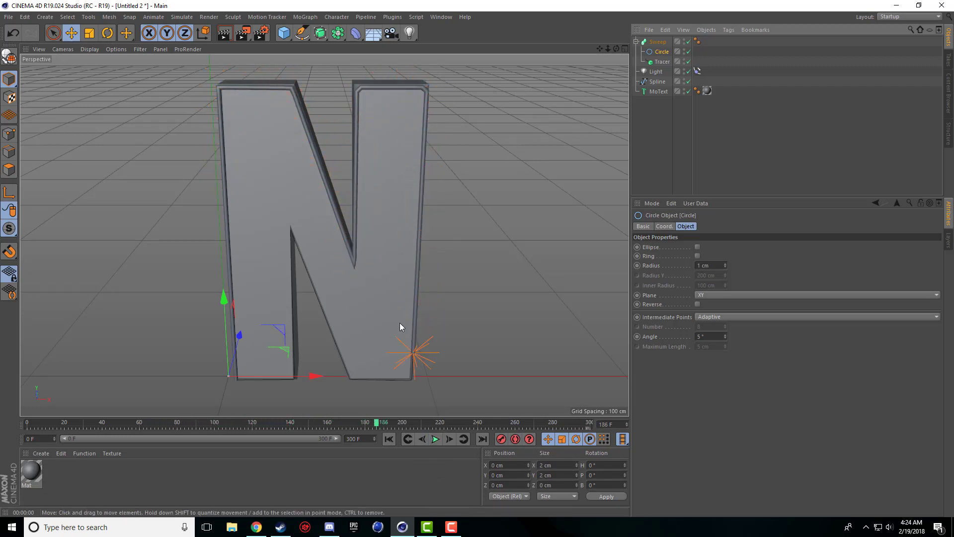
Move the Light above the Sweep in the object hierarchy and render the view at the current frame
left_click_drag(652, 72, 654, 40)
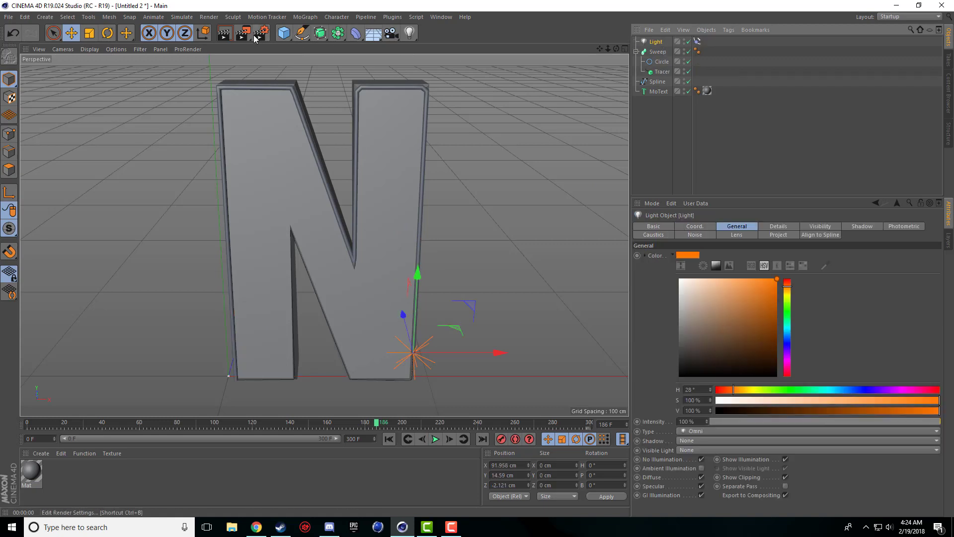
left_click(231, 36)
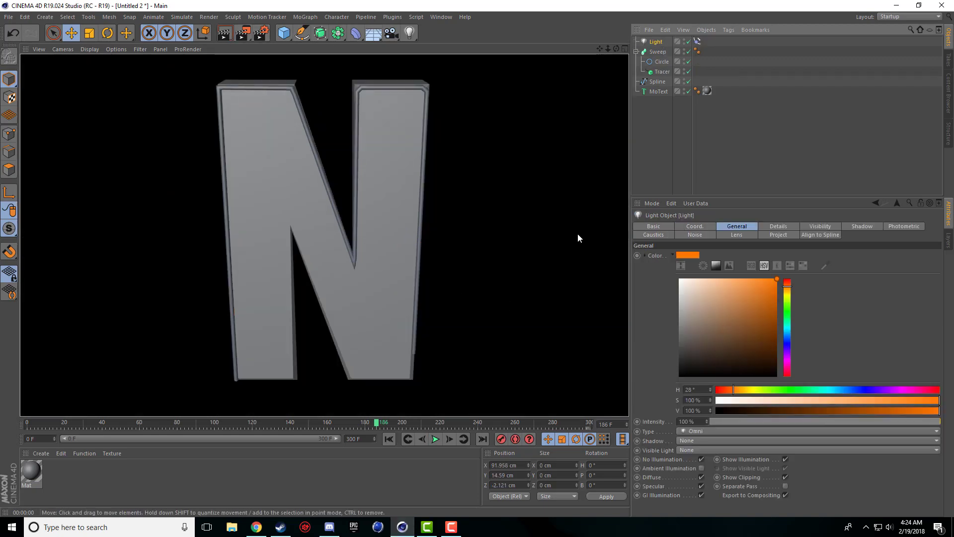
left_click(670, 132)
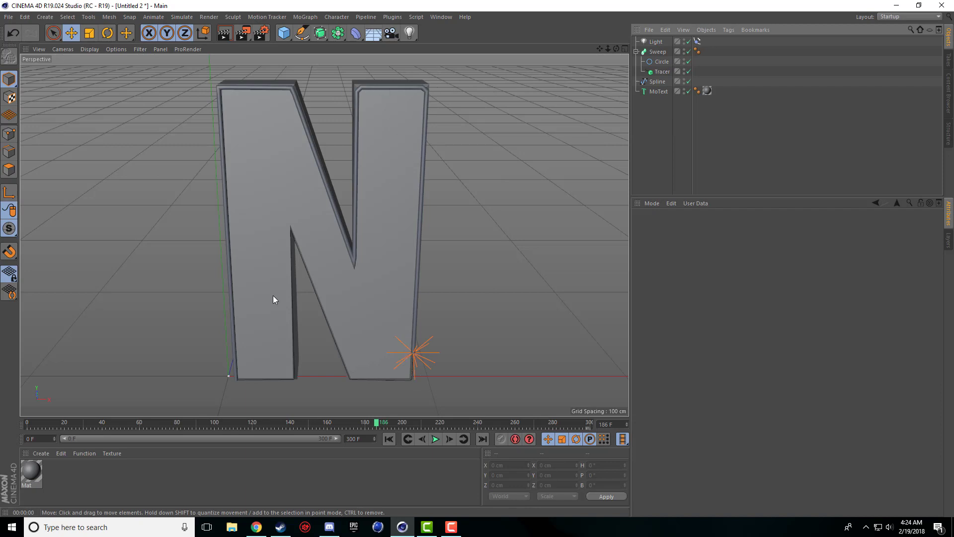
Create a new orange material (H 31°, S 100%, V 100%) with Reflectance disabled and Glow enabled
double_click(70, 480)
double_click(31, 472)
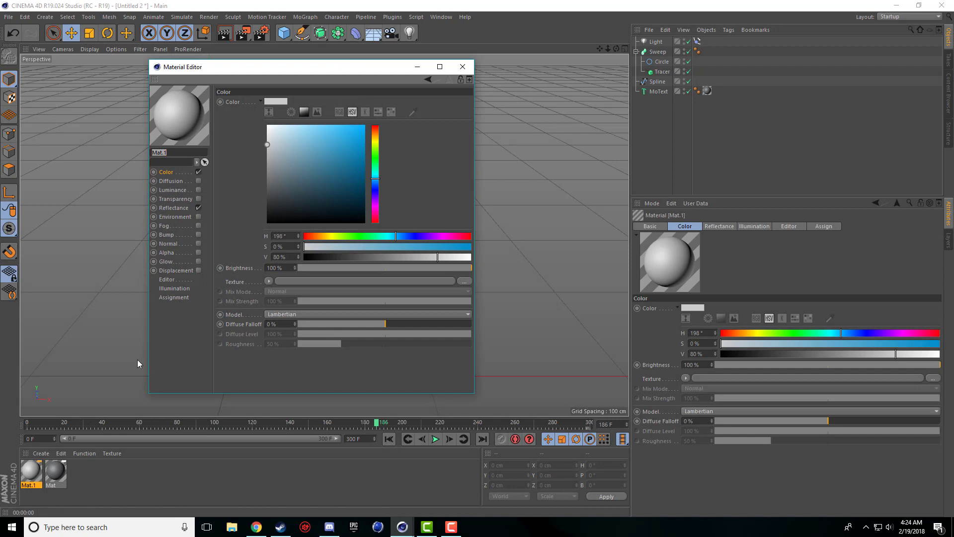
mouse_move(375, 141)
left_mouse_down()
mouse_move(366, 125)
mouse_move(376, 124)
left_mouse_up()
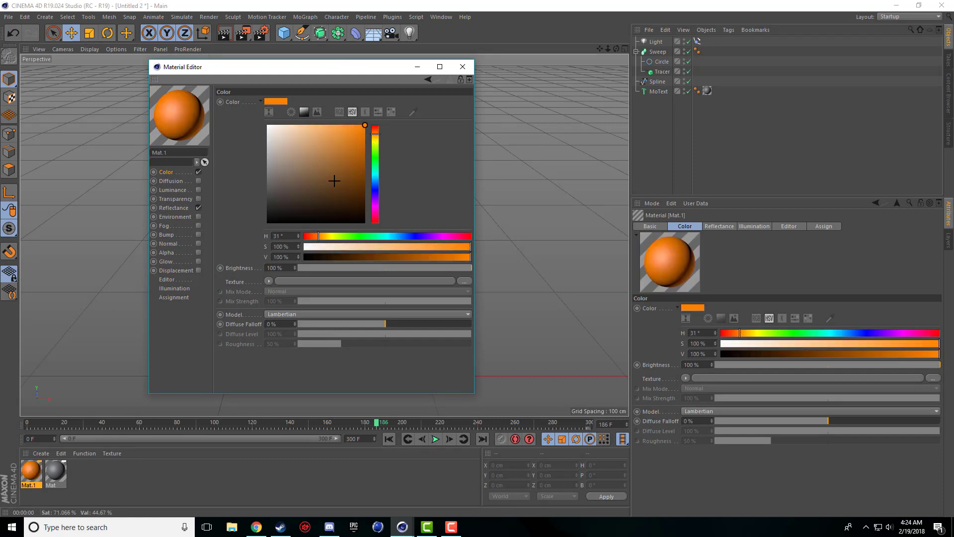
left_click(199, 208)
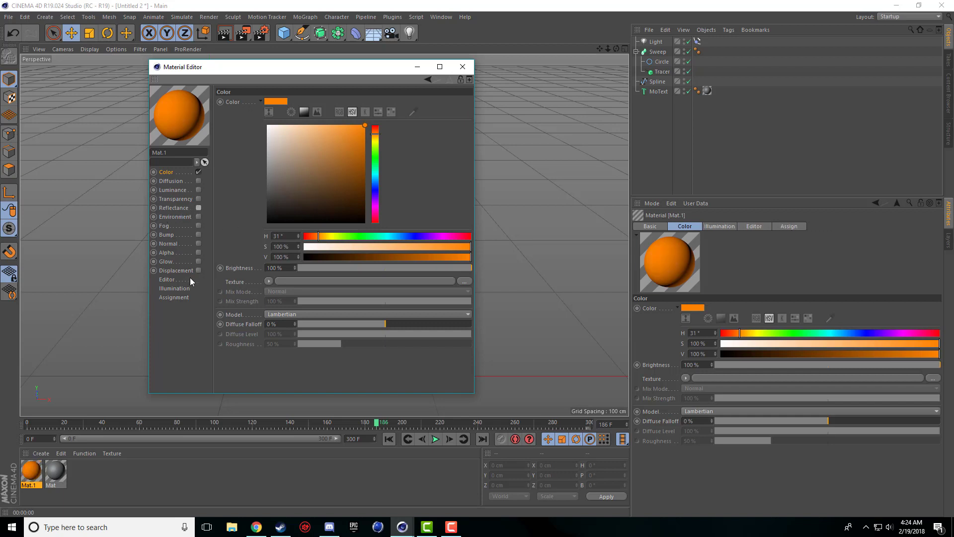
left_click(198, 262)
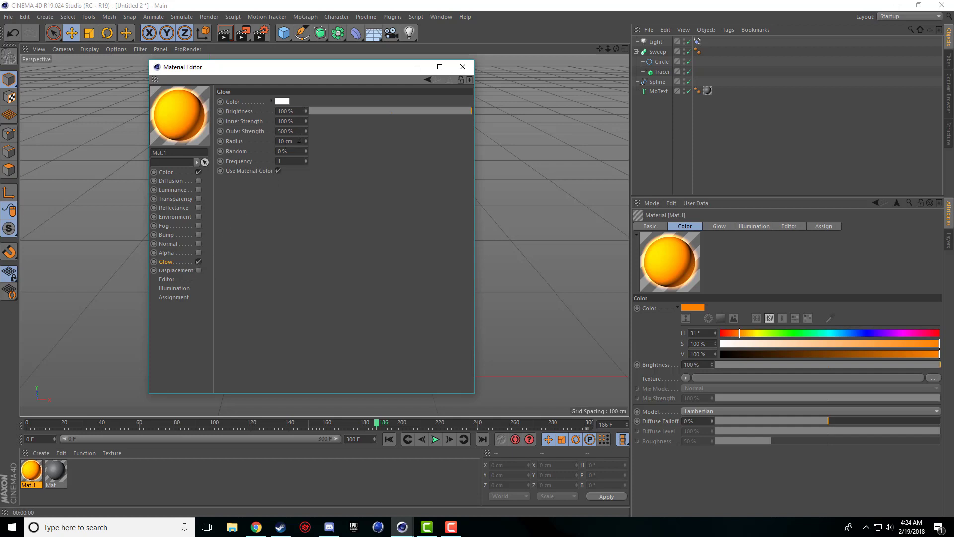
Set the material's glow to radius 1 cm, inner strength 200% and outer strength 10%, and close the material editor
double_click(299, 140)
type("1")
key("Return")
double_click(299, 121)
type("200")
key("Return")
key("Tab")
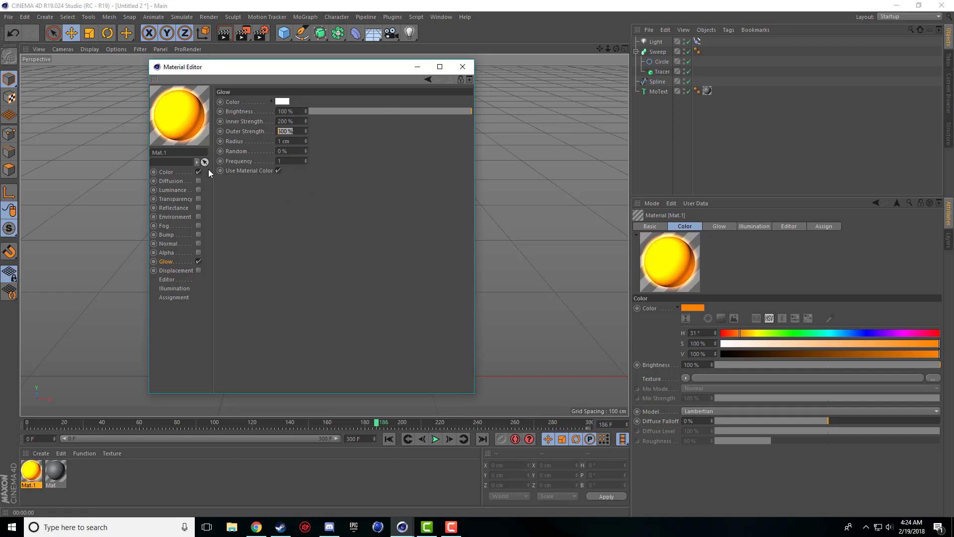
type("10")
key("Return")
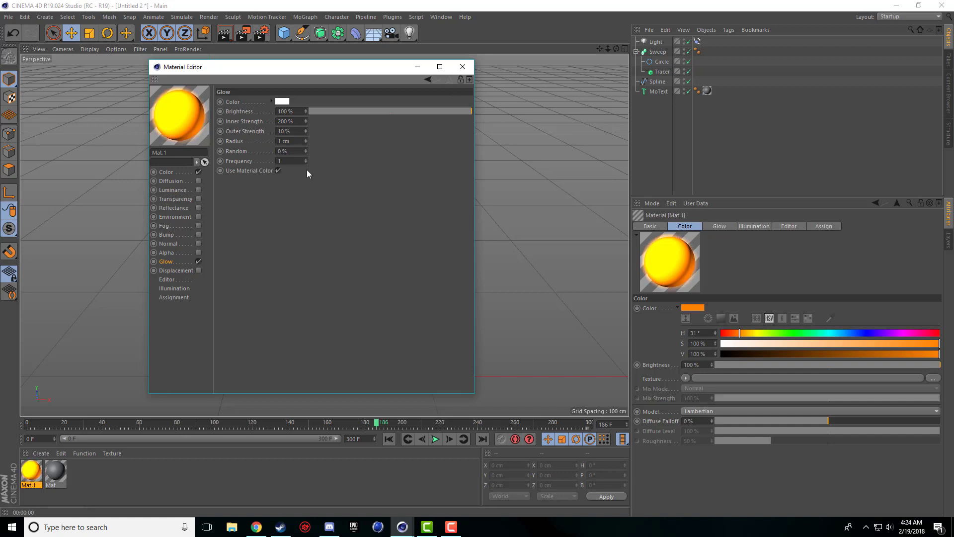
left_click(463, 67)
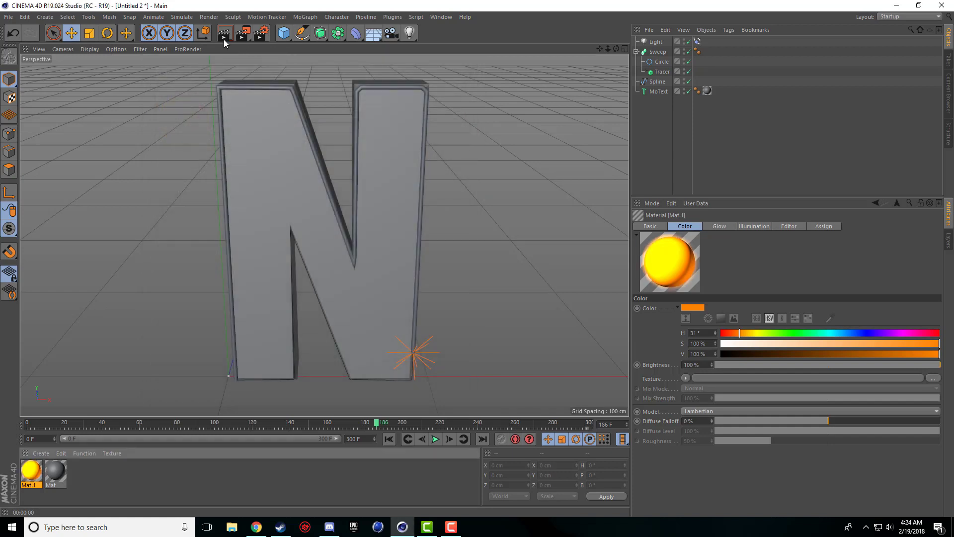
Apply the orange glow material to the Sweep object and render the view to check the trail
left_click(224, 32)
left_click_drag(30, 474, 662, 51)
left_click(225, 33)
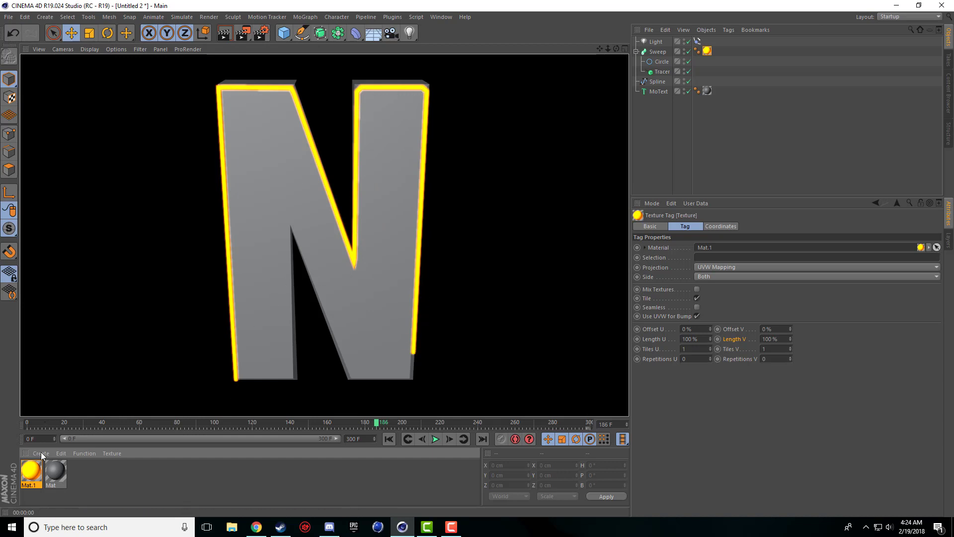
Shift the glow material's color to a redder orange with hue 22°, and render the view again
double_click(31, 472)
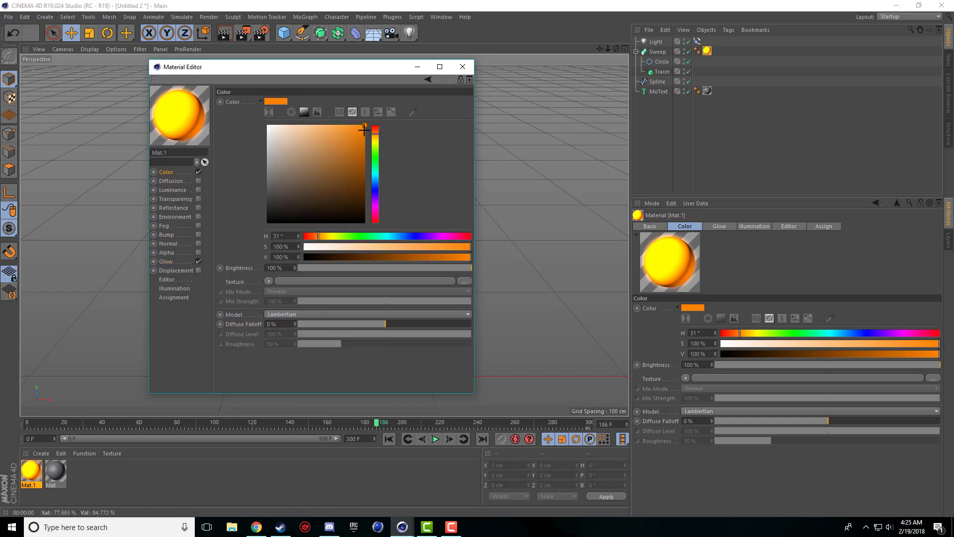
left_click(377, 131)
left_click_drag(380, 61, 228, 37)
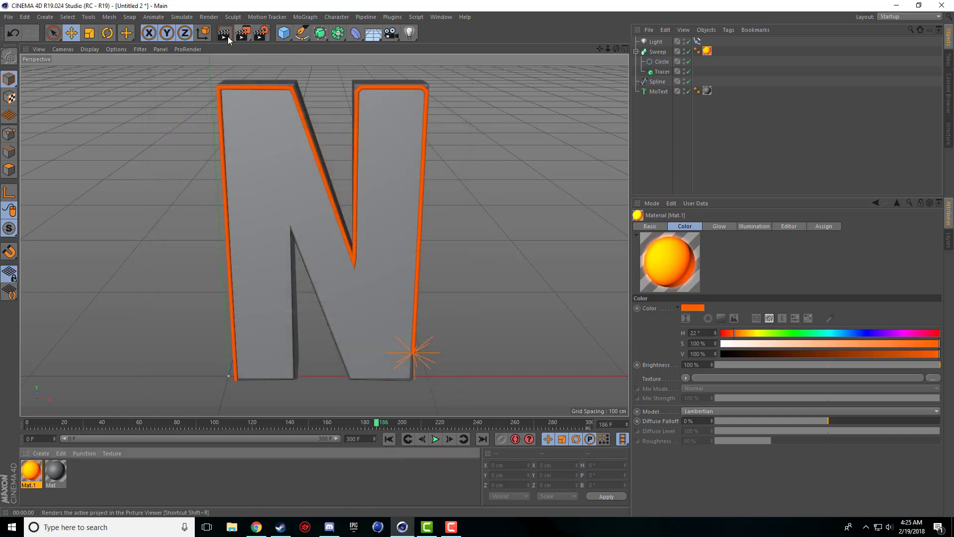
left_click(225, 32)
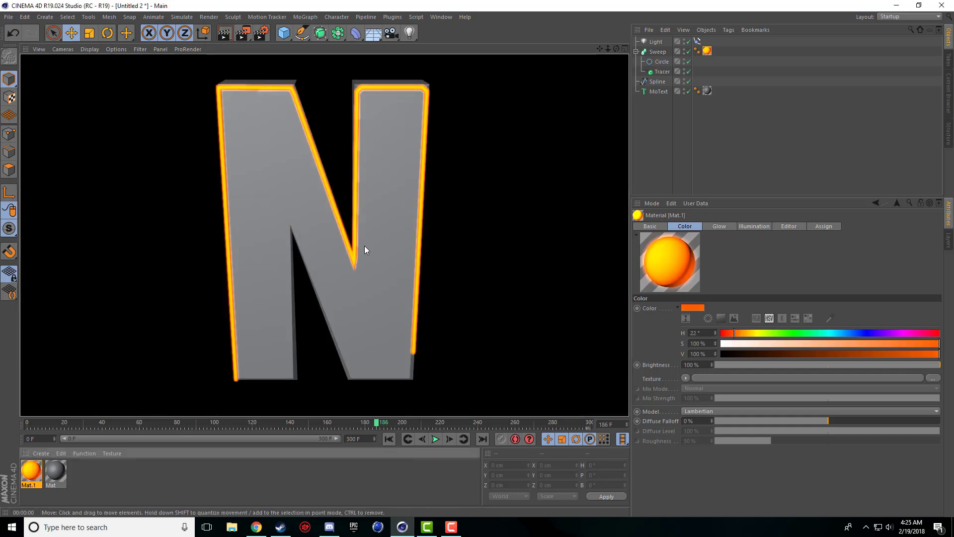
Review the orange material's Glow channel settings and close the material editor
double_click(31, 471)
left_click(175, 263)
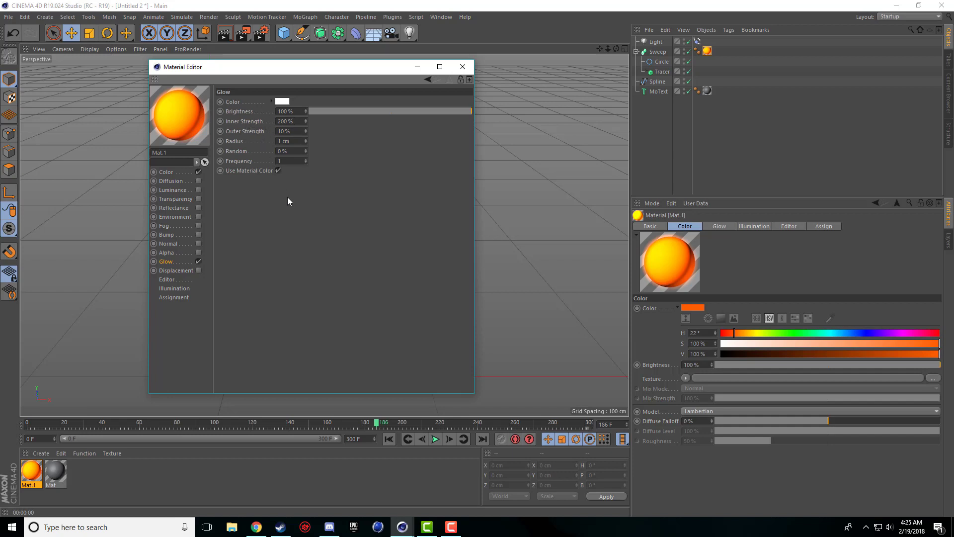
left_click(301, 142)
left_click(462, 67)
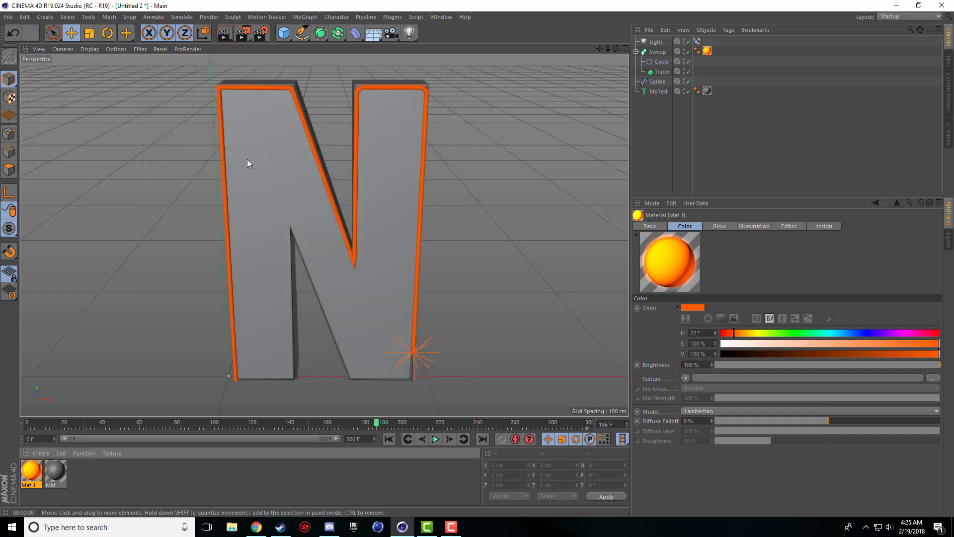
Try a Glow effect in the render settings with size 2% and intensity 50%, and render the view
key("ctrl+b")
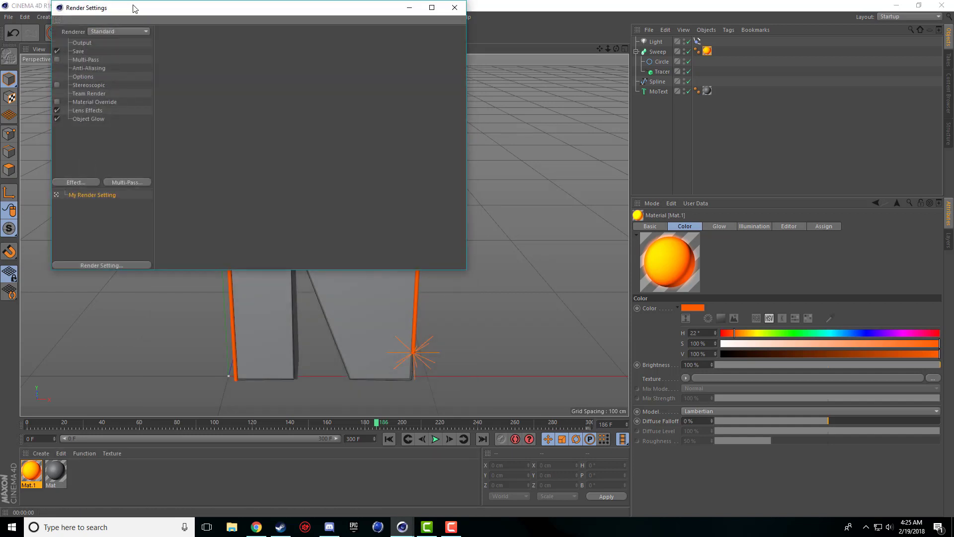
left_click_drag(133, 8, 223, 15)
right_click(174, 156)
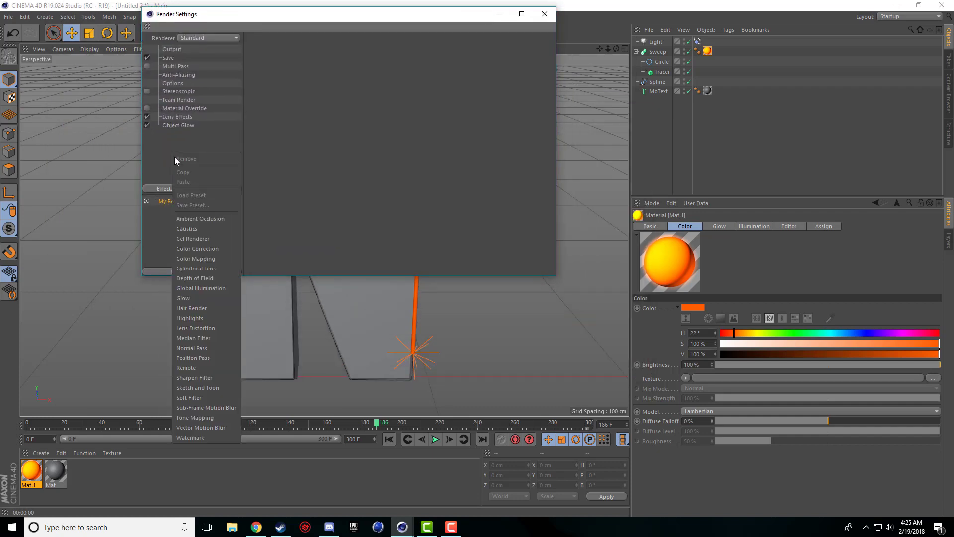
left_click(183, 298)
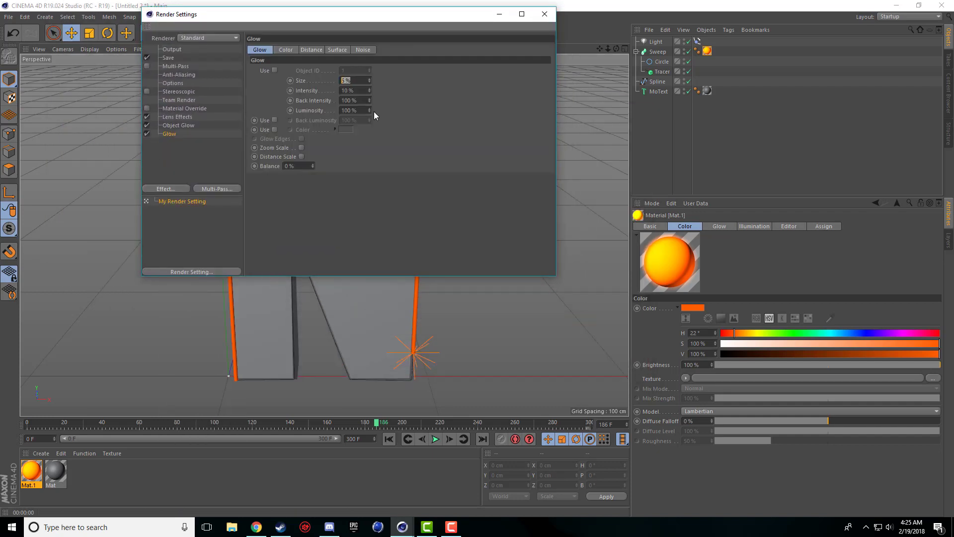
type("50")
key("Return")
left_click(545, 14)
key("ctrl+r")
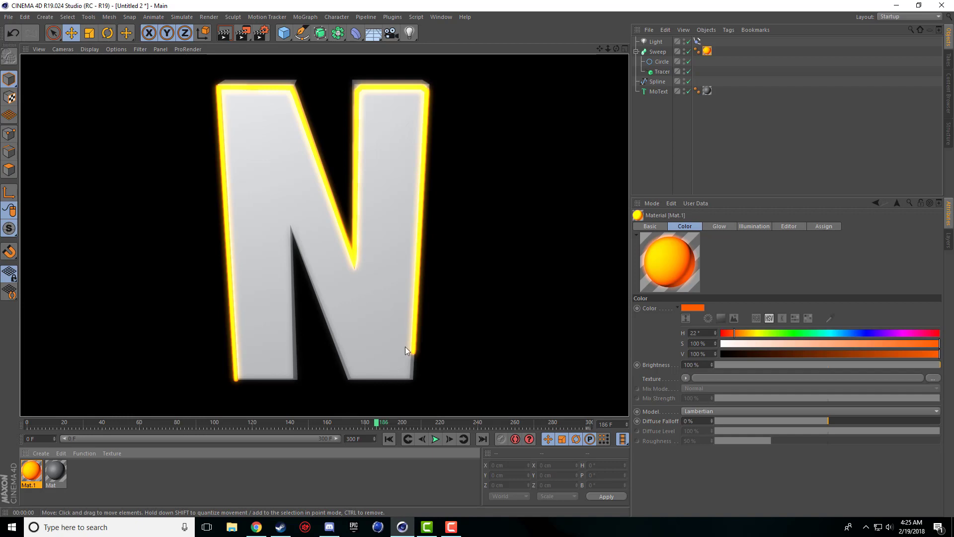
Disable the Glow effect in the render settings and render the view again
key("ctrl+b")
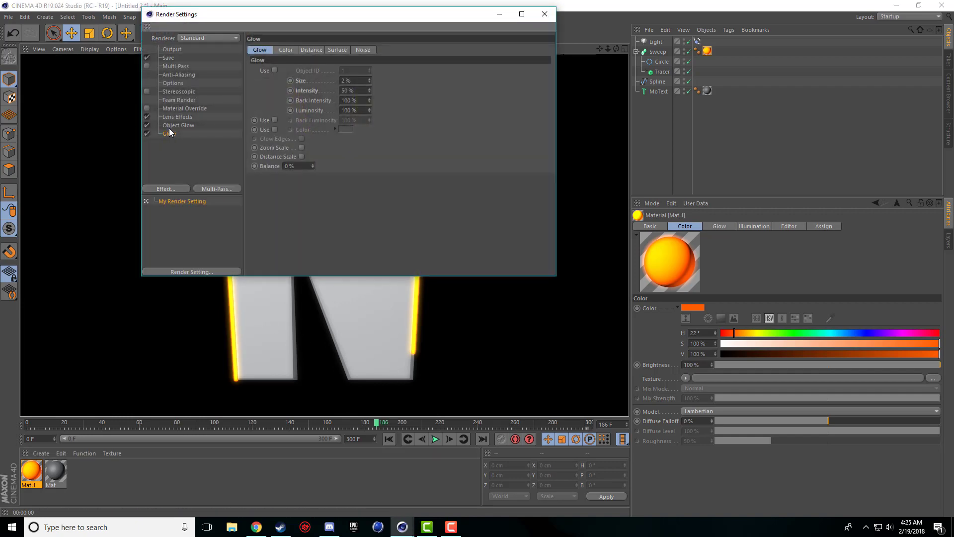
left_click(146, 133)
left_click(543, 14)
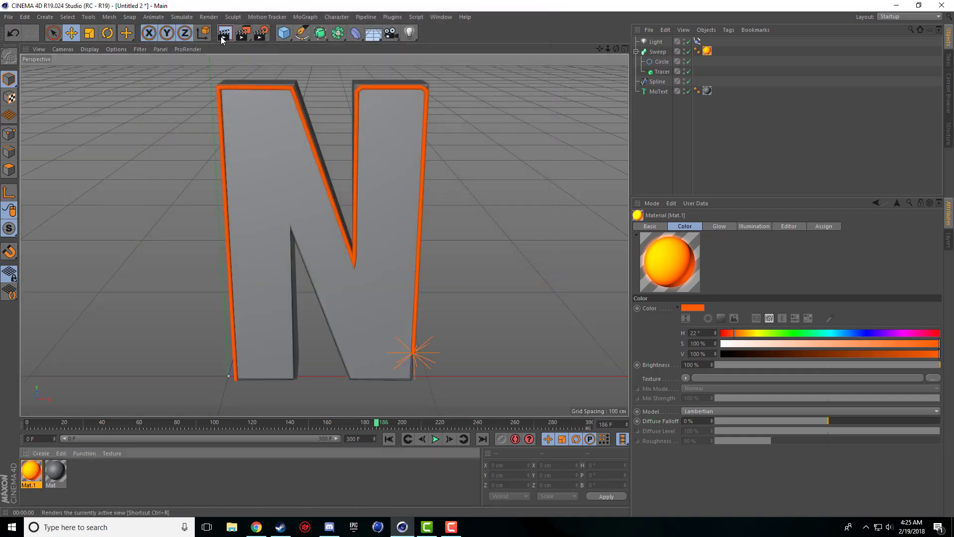
key("ctrl+r")
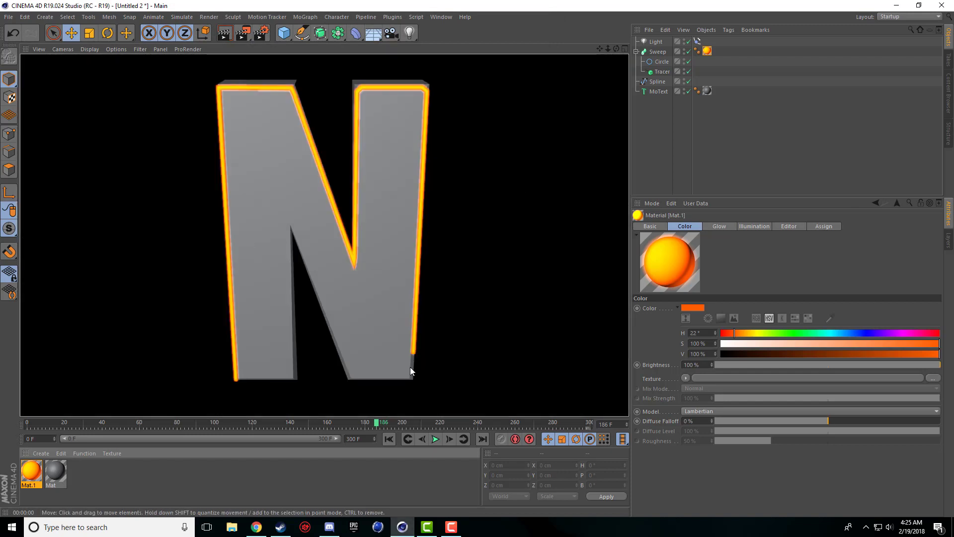
left_click(656, 42)
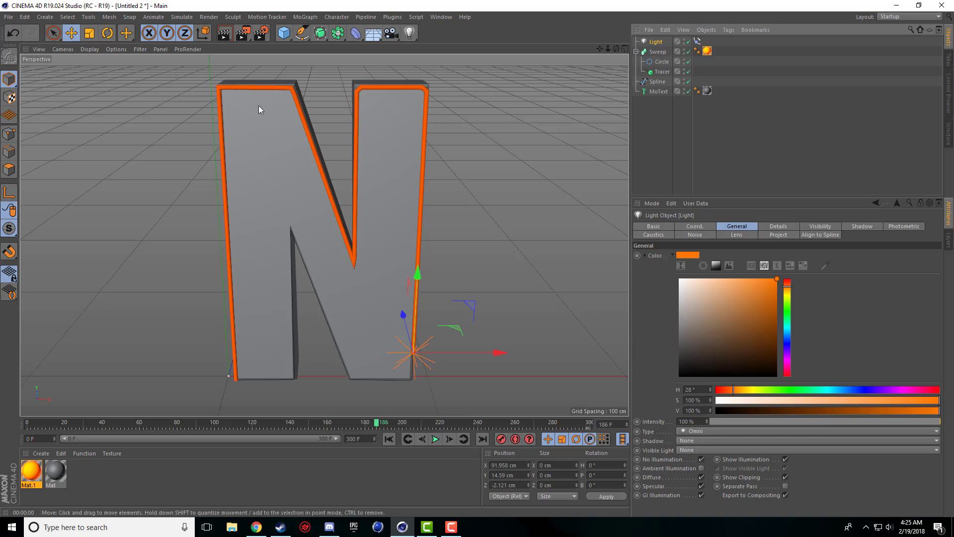
left_click(228, 40)
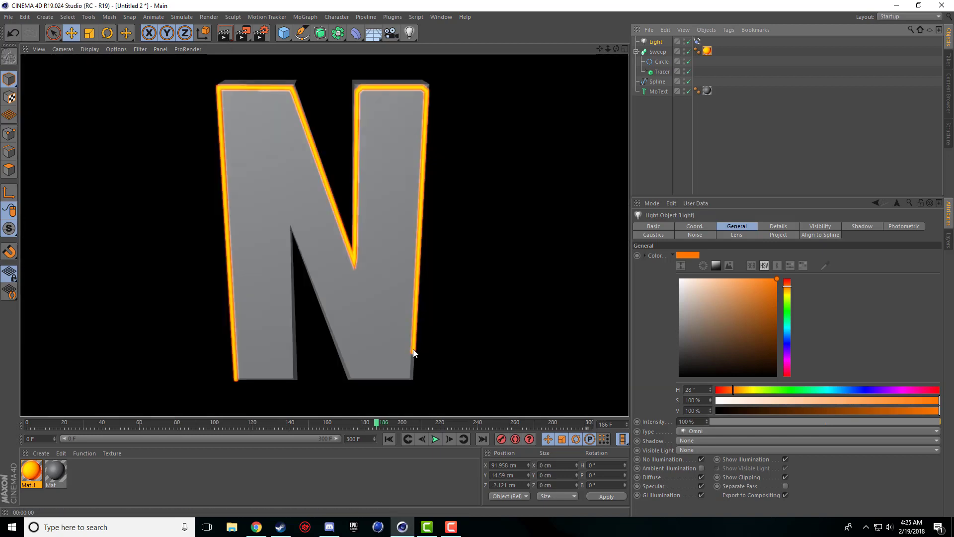
Duplicate the Light and Spline objects and group the two copies in a null
left_click(637, 51)
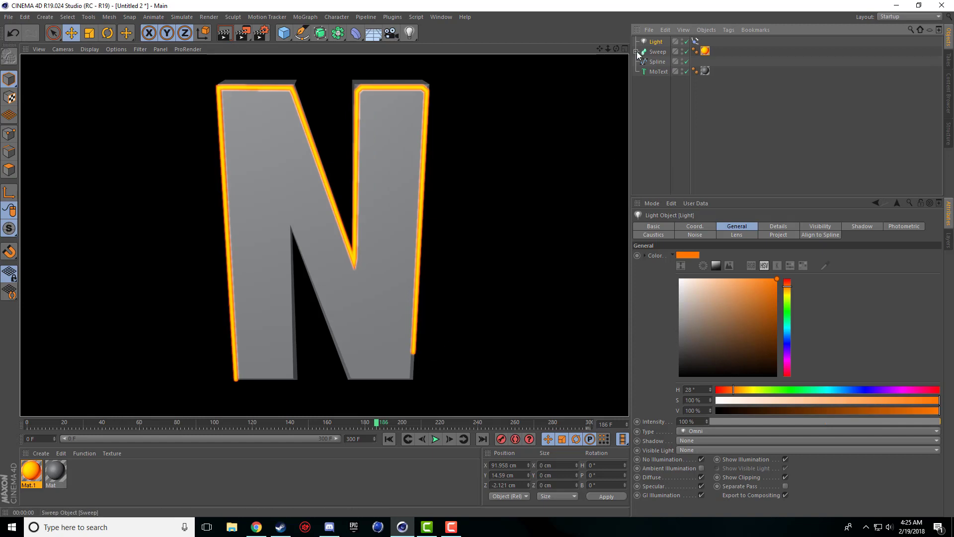
left_click(656, 62)
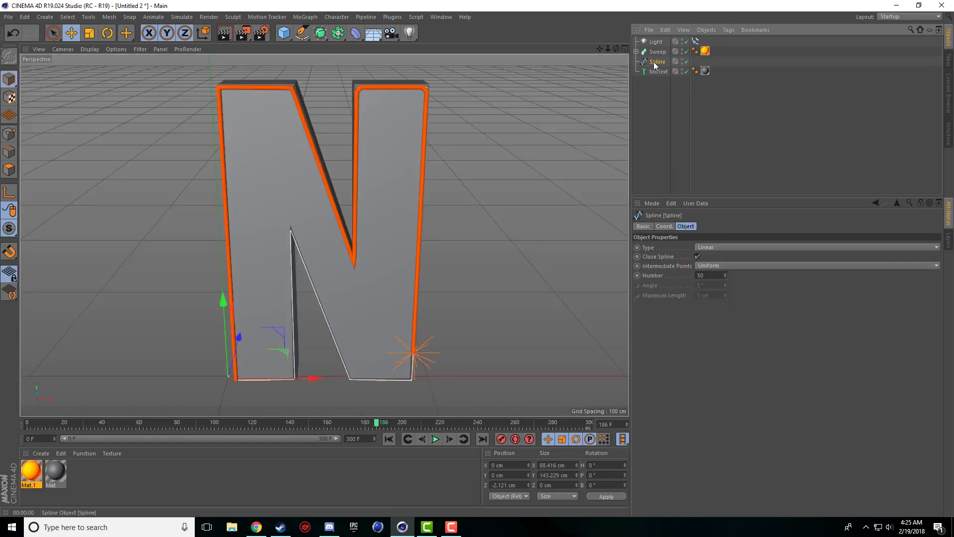
left_click(656, 42)
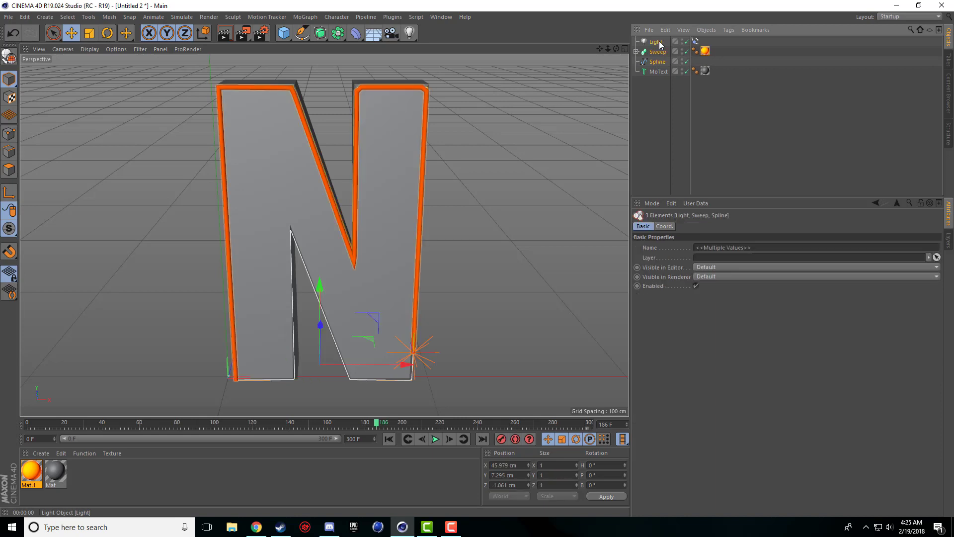
left_click(656, 61, "ctrl")
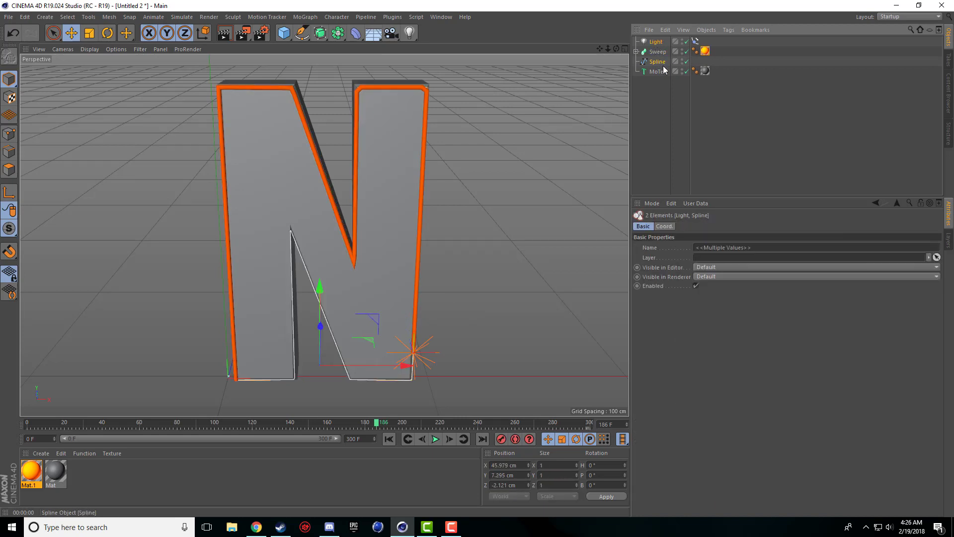
right_click(663, 65)
left_click(661, 64)
key("ctrl+v")
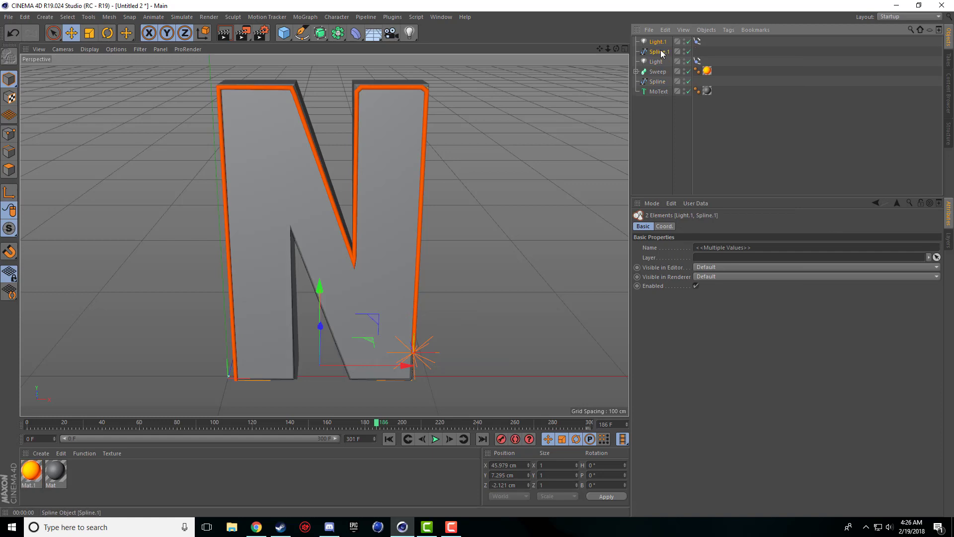
right_click(661, 52)
left_click(684, 331)
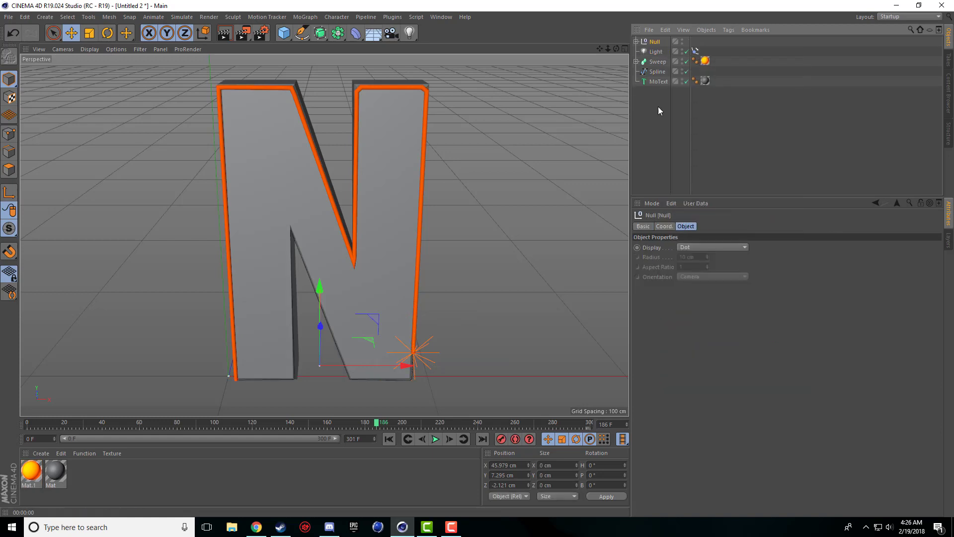
Rename the new null as Light and the original light as Tracer
double_click(655, 42)
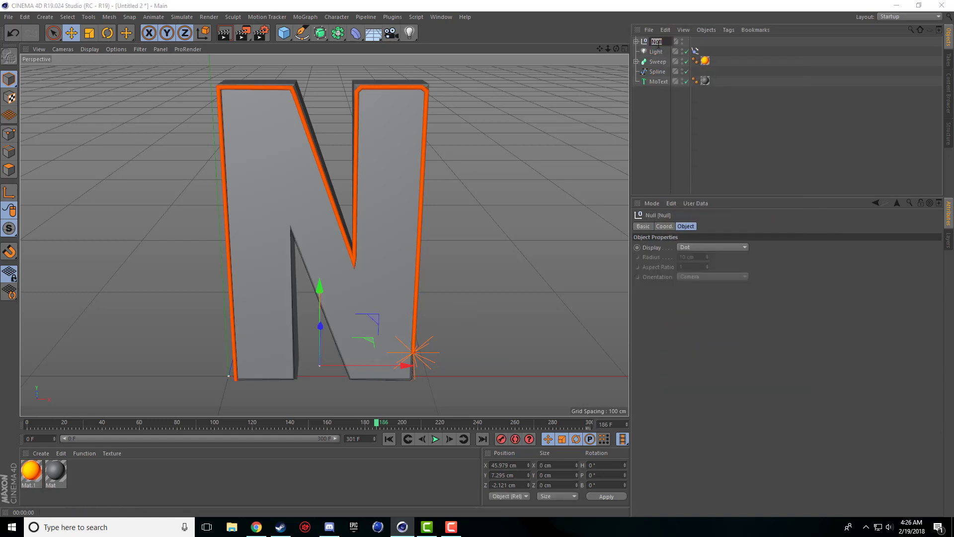
type("Light")
key("Return")
double_click(657, 52)
type("l")
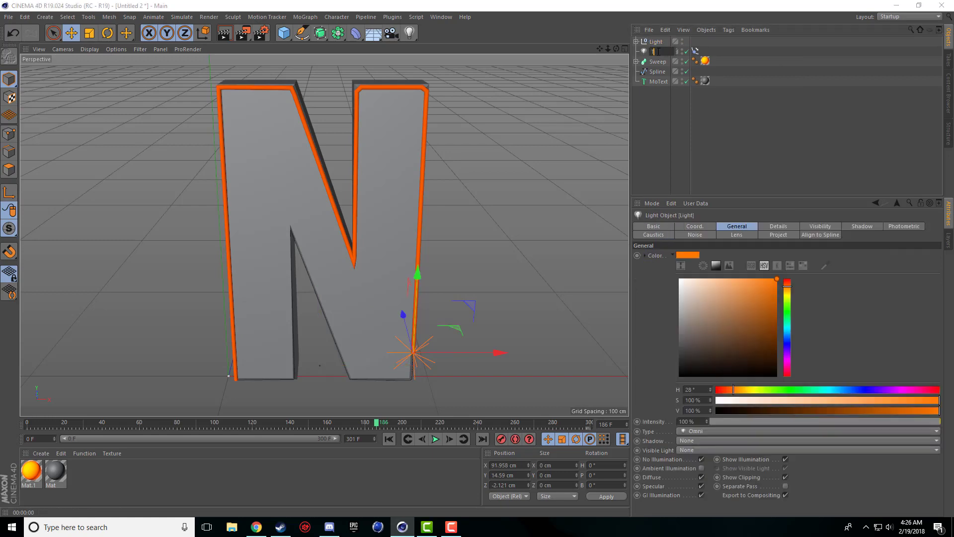
key("Return")
Move the Light null slightly in front of the letter's face, to about -2.97 cm in Z
left_click(639, 44)
left_click(636, 42)
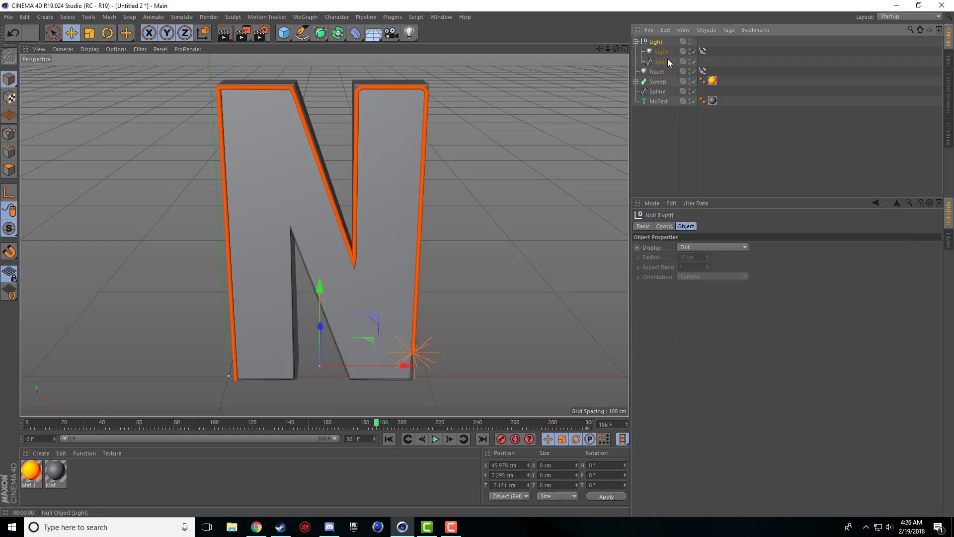
left_click(664, 52)
left_click(662, 61)
left_click(655, 40)
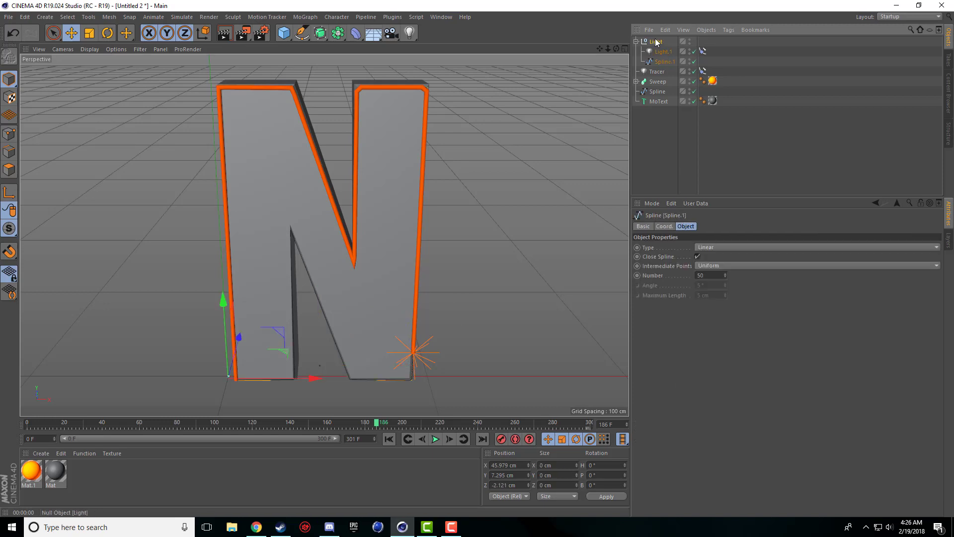
middle_click(419, 264)
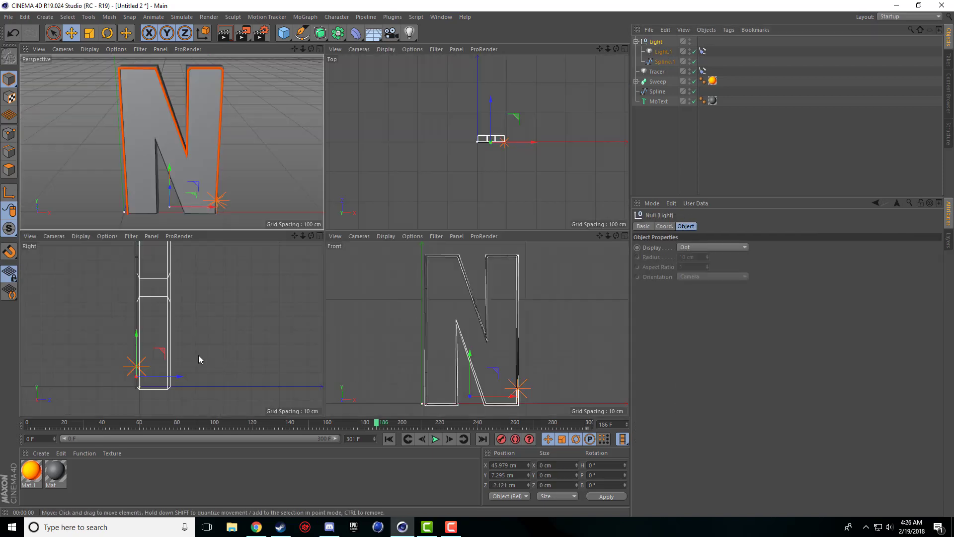
scroll(199, 355, "up", 4)
left_click_drag(296, 236, 369, 233)
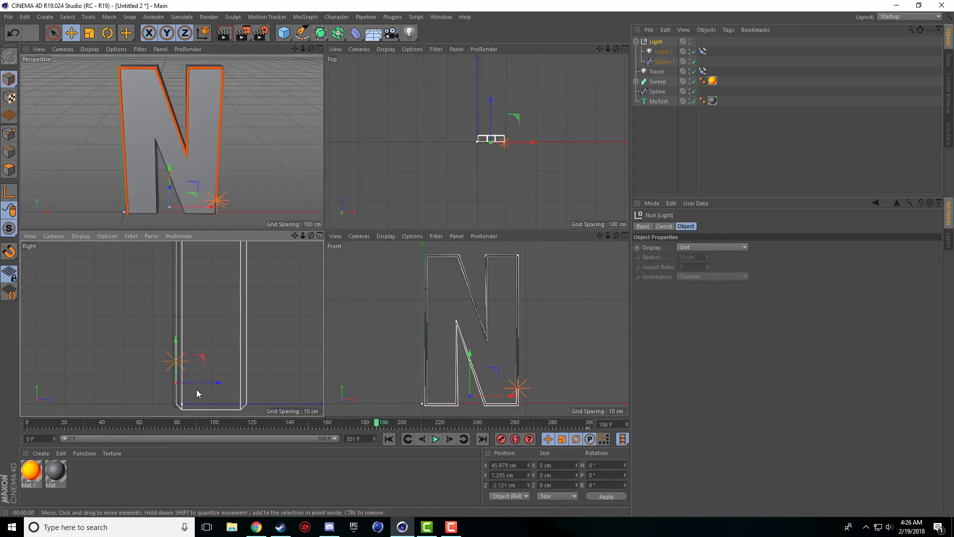
left_click_drag(201, 384, 199, 388)
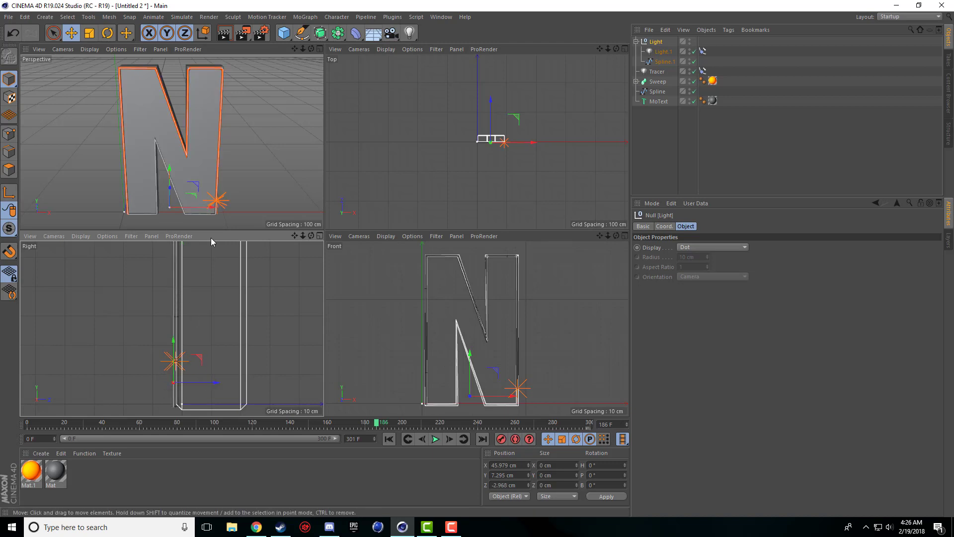
middle_click(207, 178)
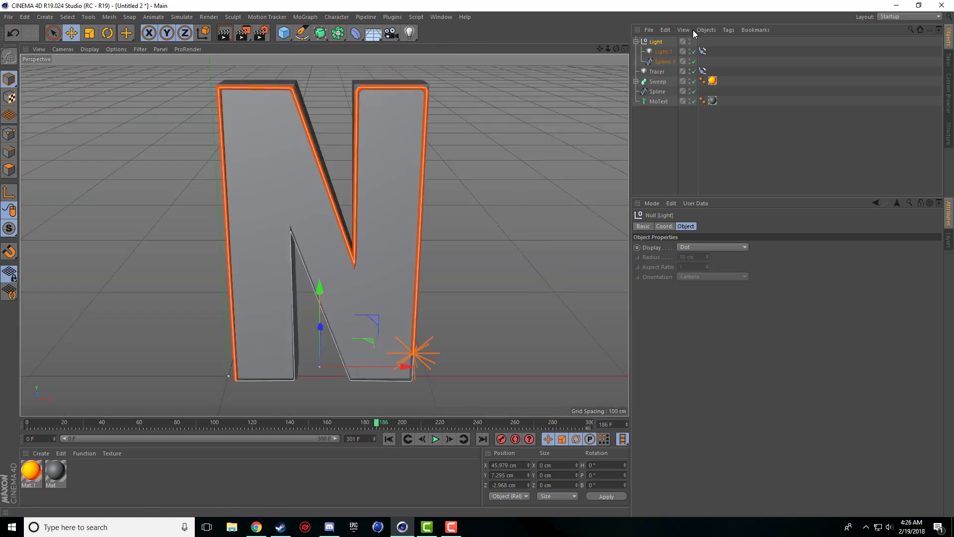
Render Light.1 at the current frame, play the animation from the start to frame 35, and render again
left_click(663, 51)
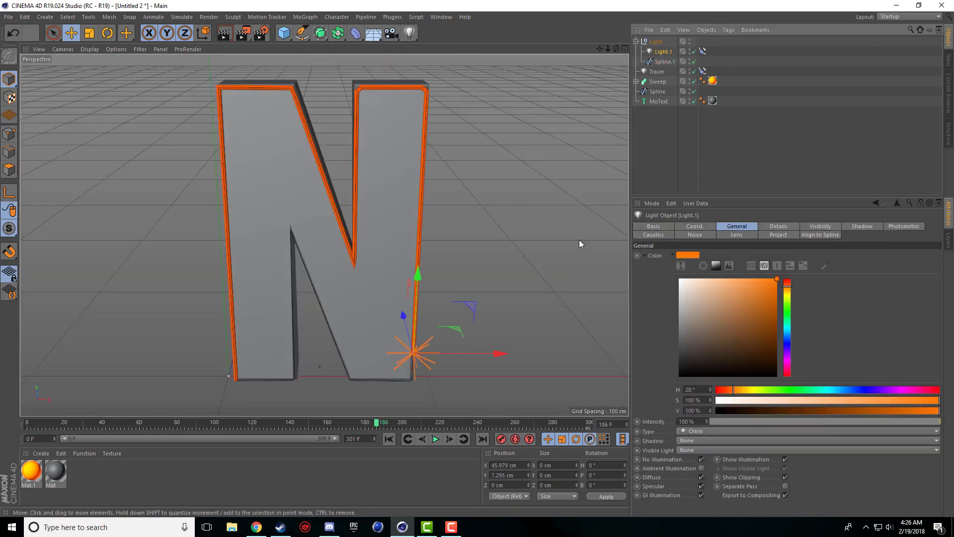
left_click(231, 36)
left_click(389, 439)
left_click(435, 439)
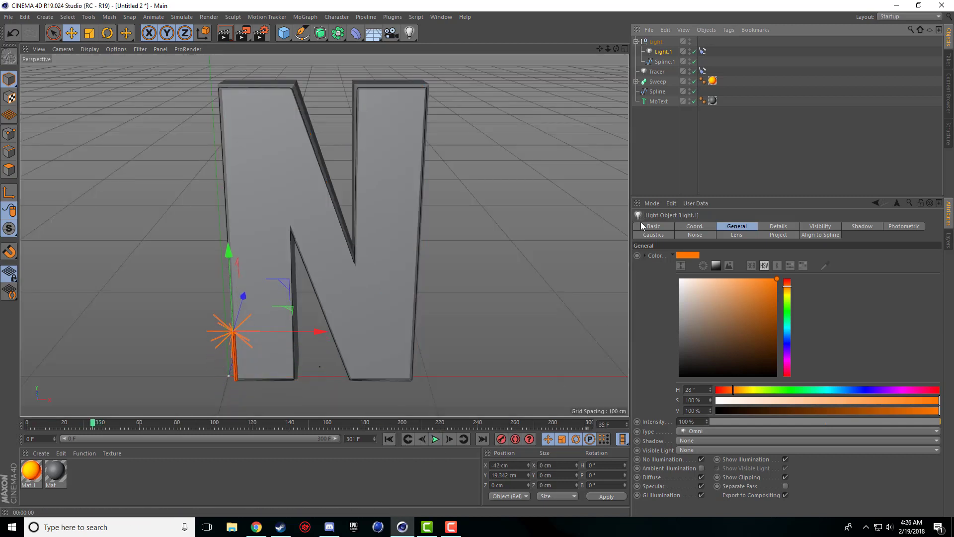
left_click(225, 33)
Check Light.1's visibility and lens settings and try its Visible Light option as Visible in a render
left_click(821, 227)
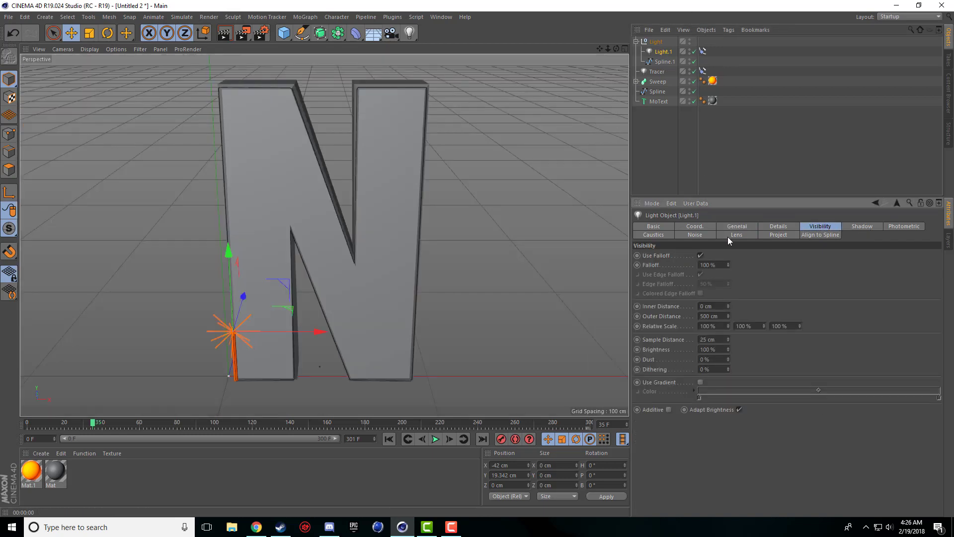
left_click(730, 237)
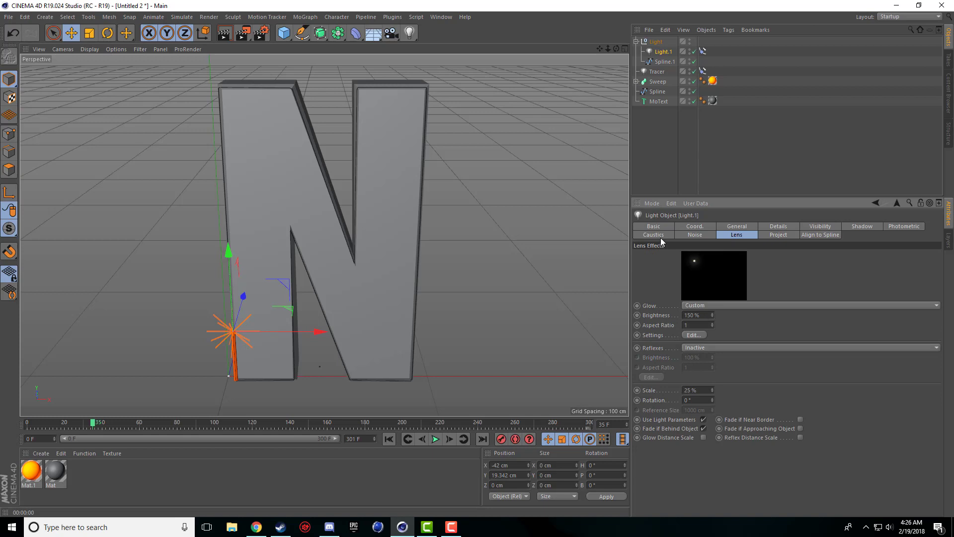
left_click(698, 234)
left_click(740, 227)
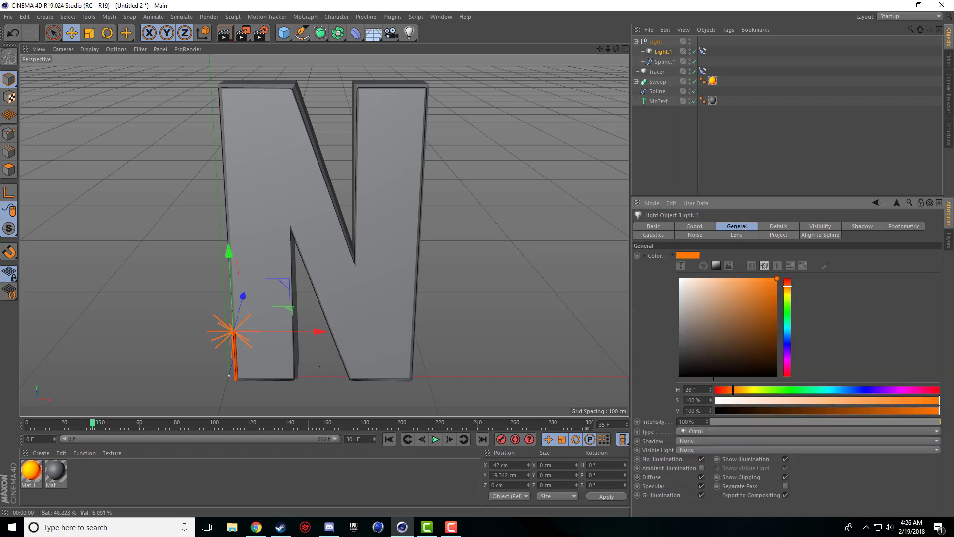
left_click(689, 450)
left_click(688, 470)
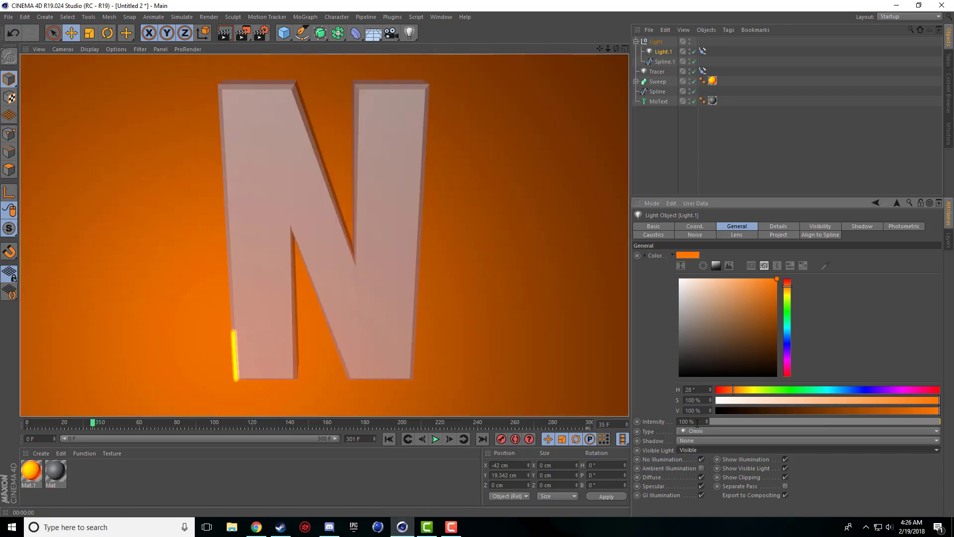
Set Light.1's Visible Light back to None and render the view
left_click(697, 448)
left_click(698, 460)
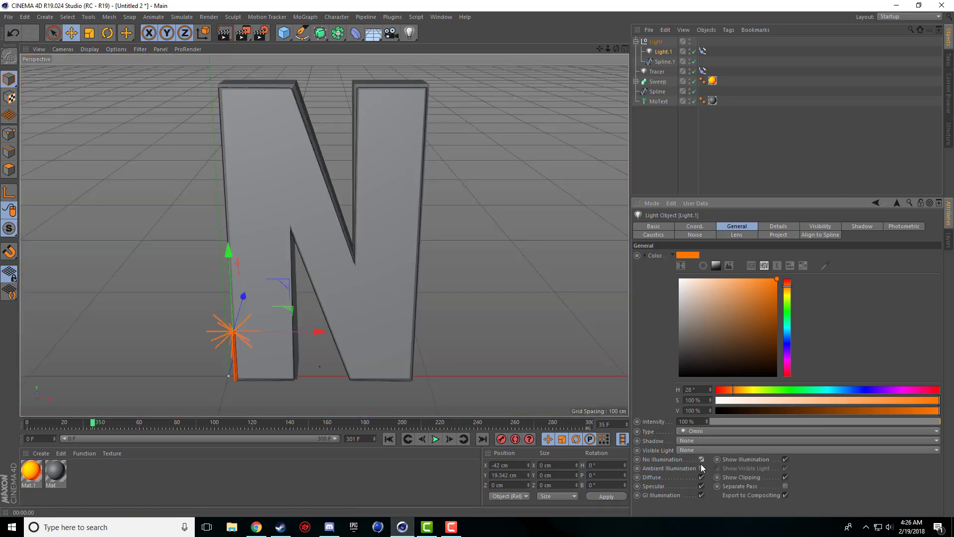
left_click(225, 33)
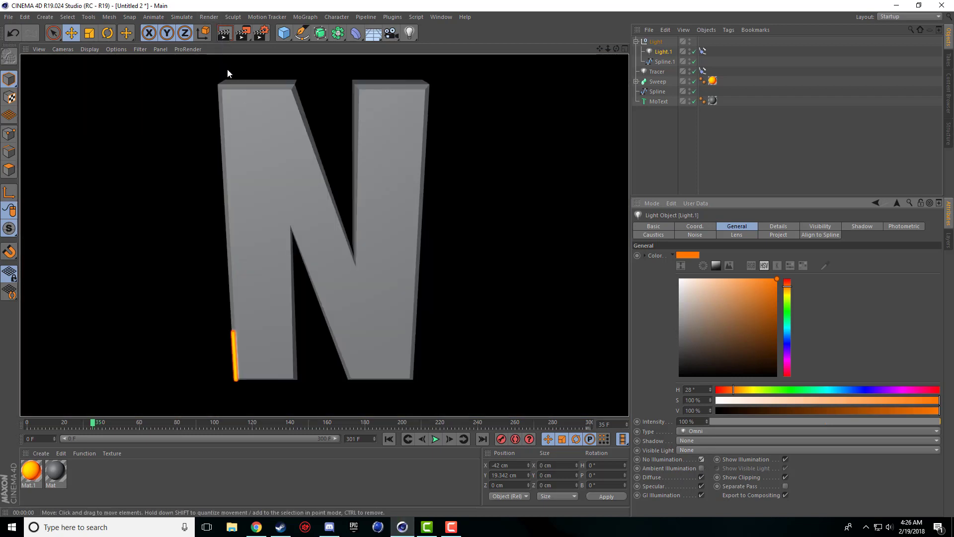
Switch to the Untitled 1 reference scene, check its Light.2 and Light settings, render its view and return to Untitled 2
left_click(440, 17)
left_click(465, 261)
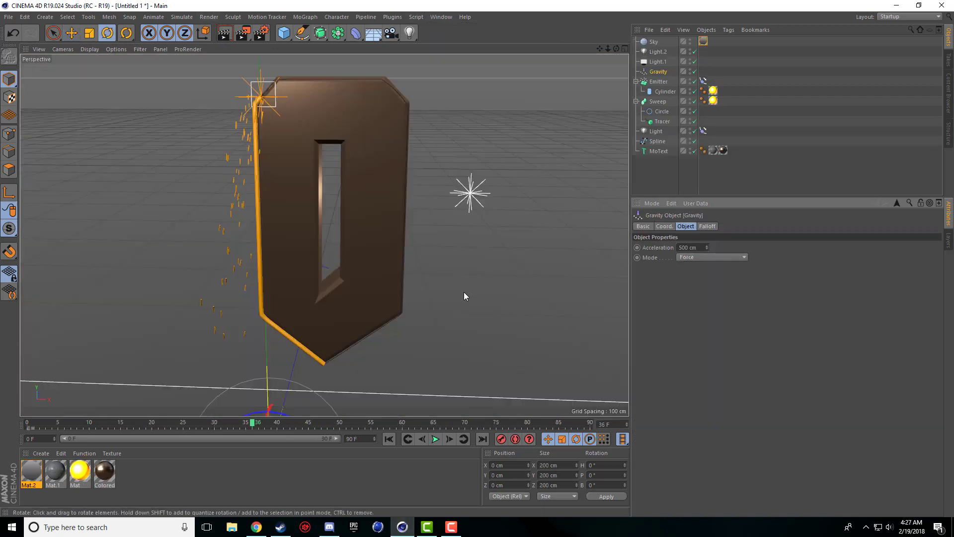
left_click(659, 53)
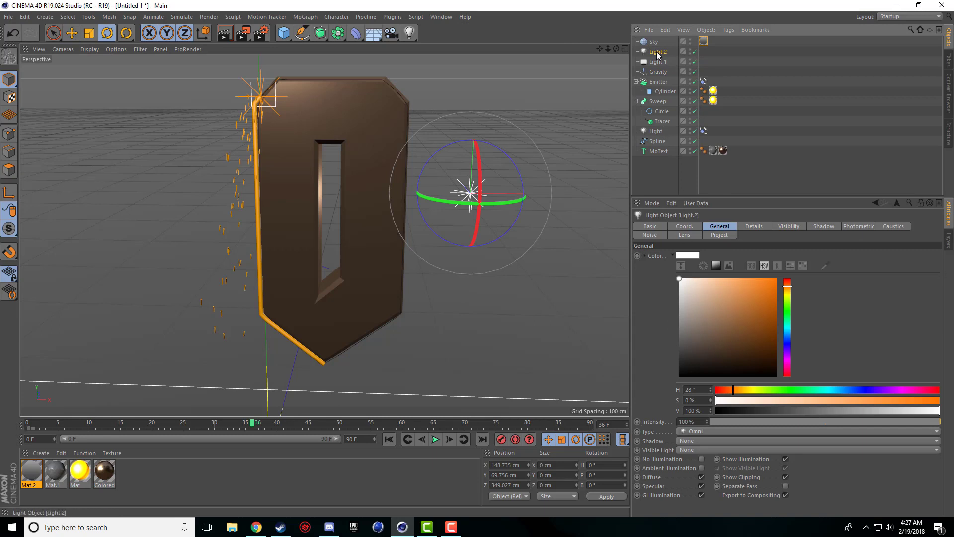
left_click(654, 130)
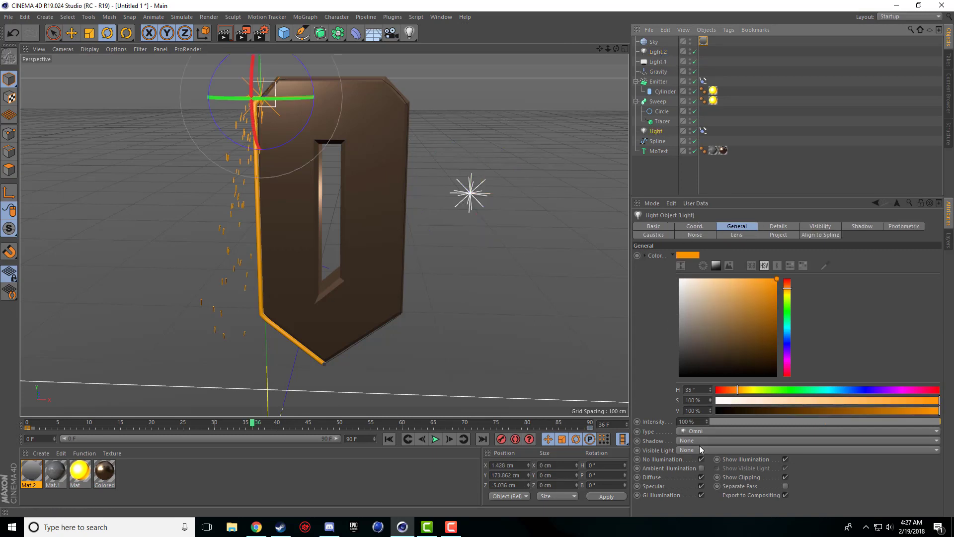
left_click(223, 36)
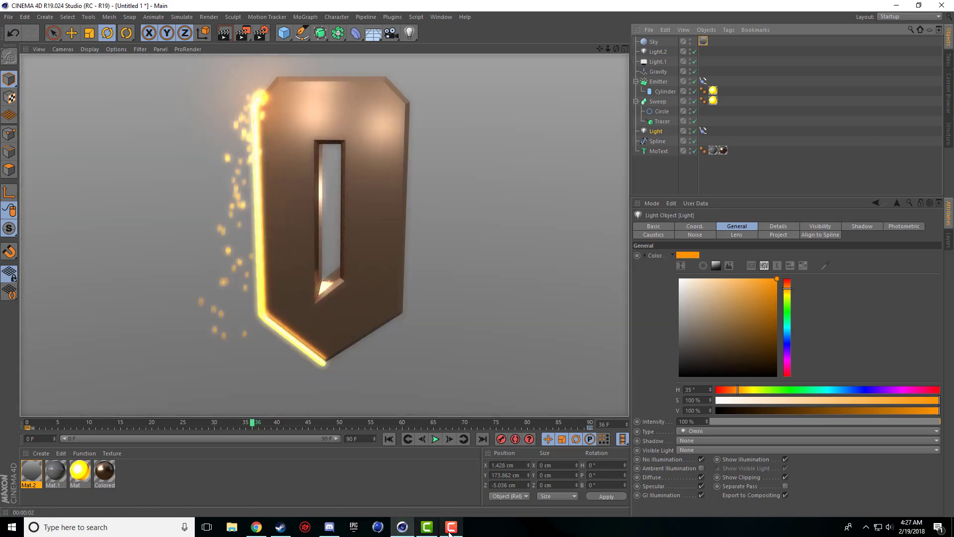
left_click(441, 17)
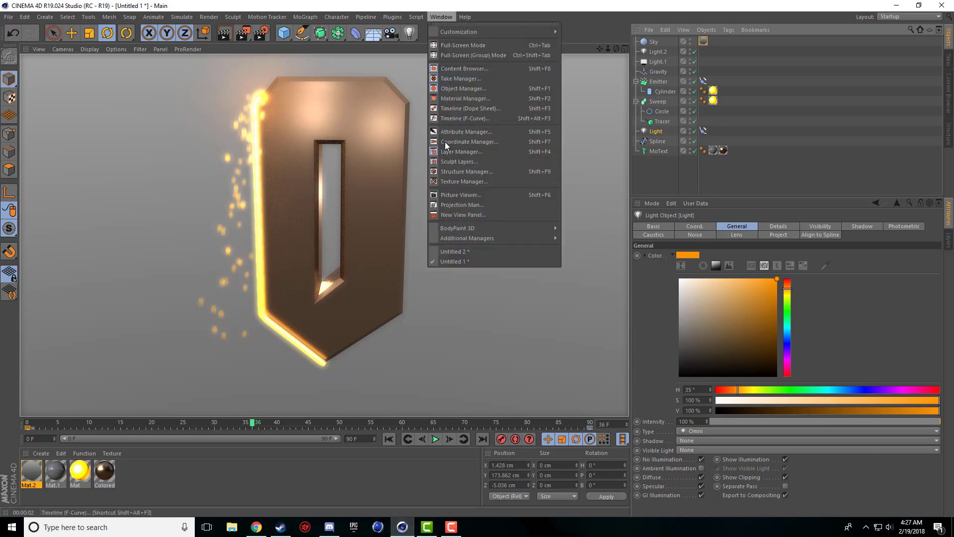
left_click(455, 252)
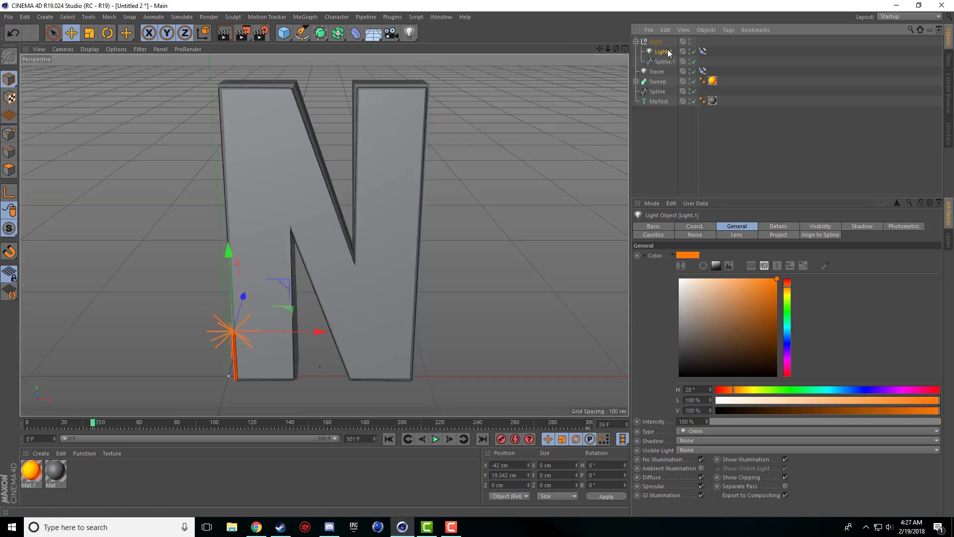
Select the Tracer light and compare renders of the perspective view in the four-view layout and at full size
left_click(656, 71)
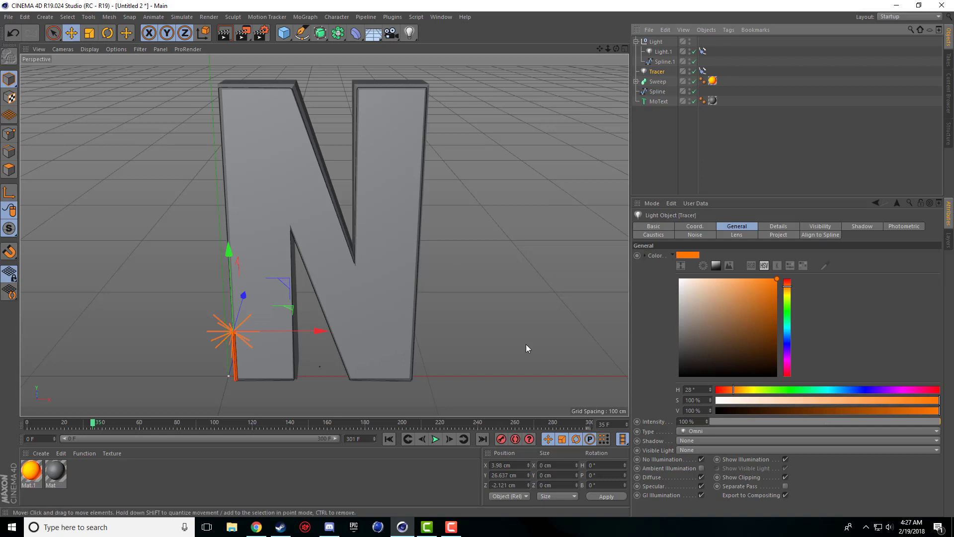
middle_click(280, 330)
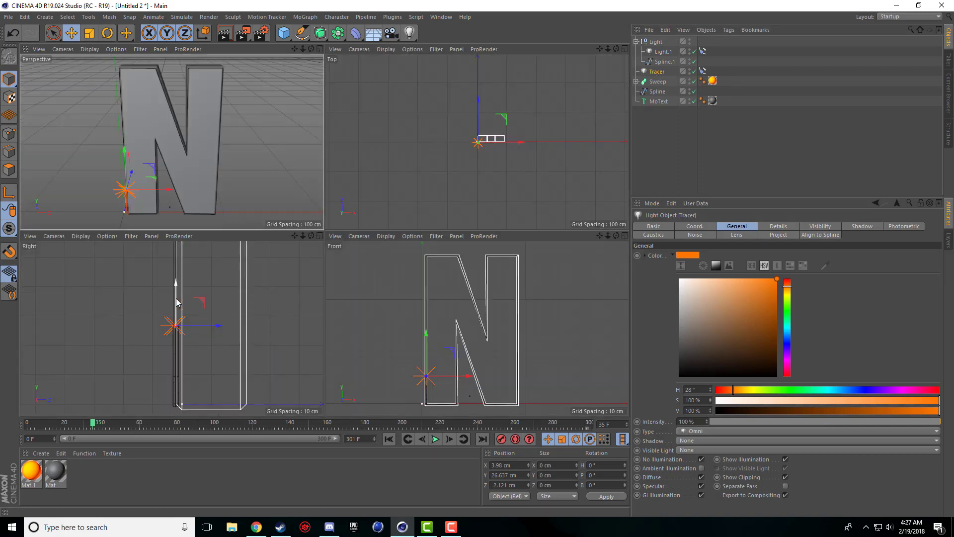
left_click(224, 33)
middle_click(152, 175)
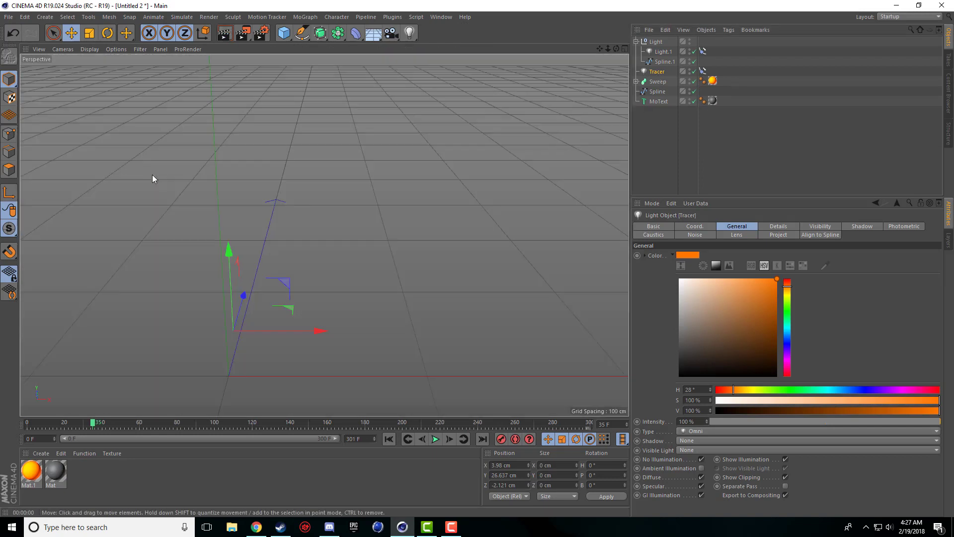
left_click(224, 33)
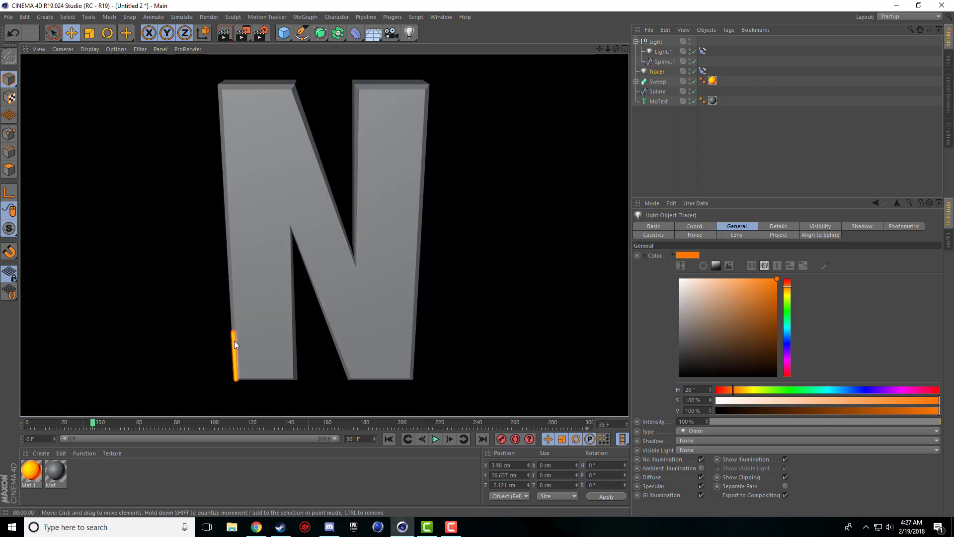
middle_click(234, 339)
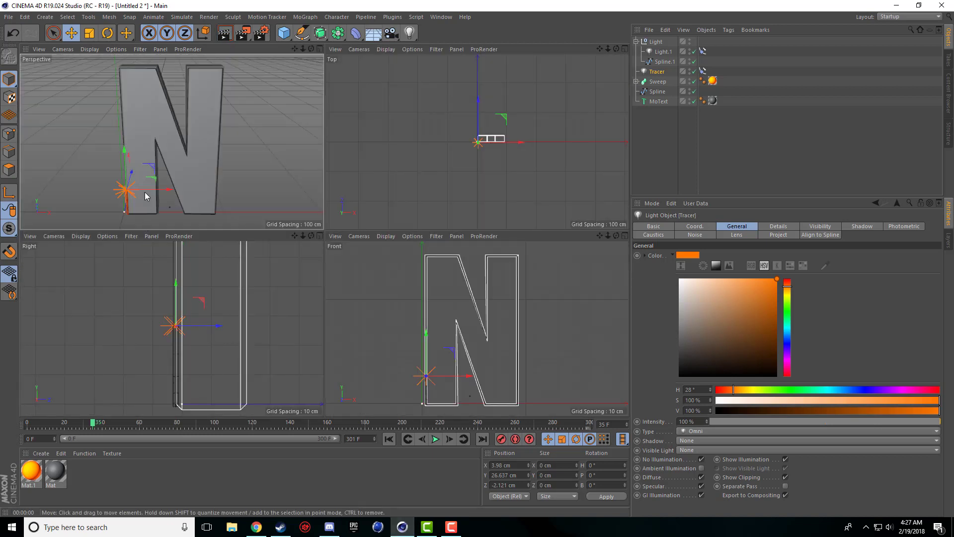
left_click(224, 32)
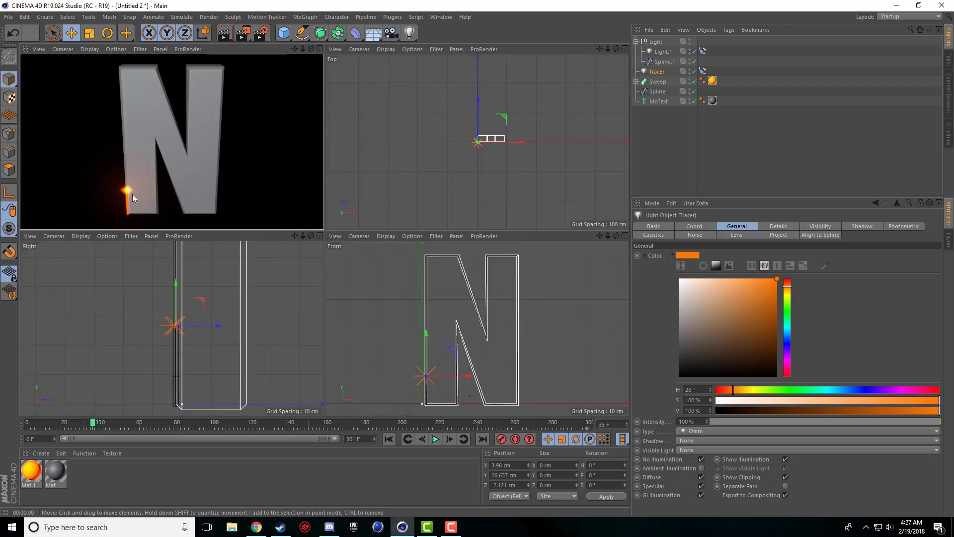
middle_click(198, 169)
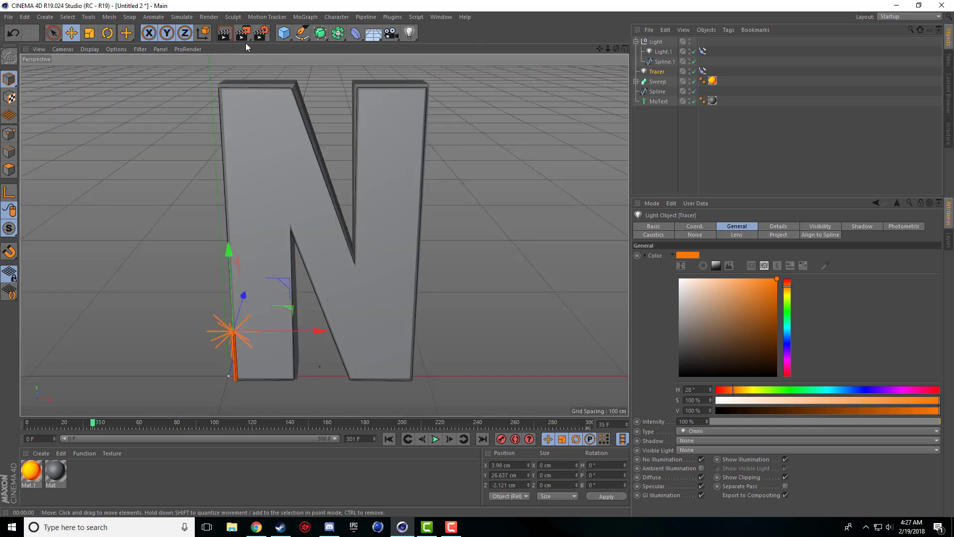
key("ctrl+r")
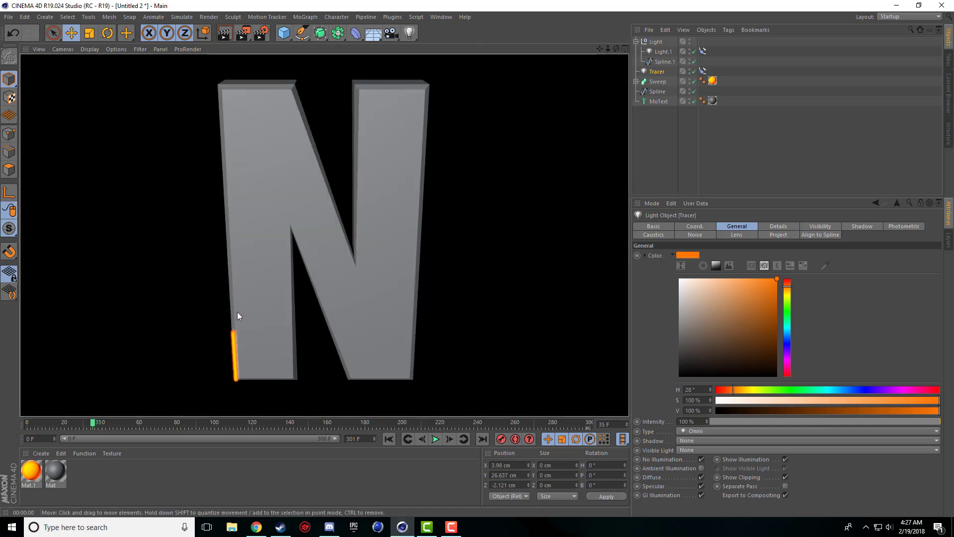
Render frame 35 to the Picture Viewer, inspect the glow at the light, and close the viewer
left_click(243, 32)
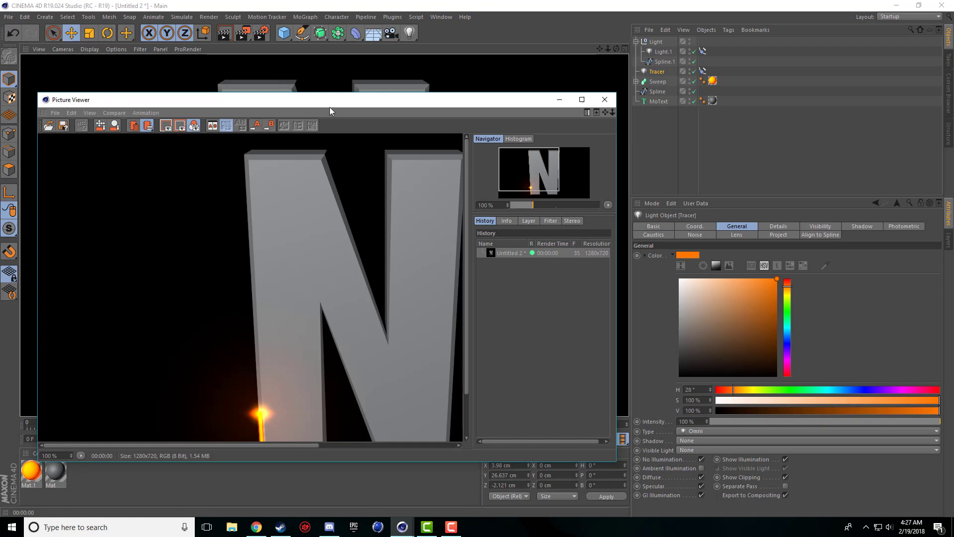
left_click_drag(333, 106, 324, 50)
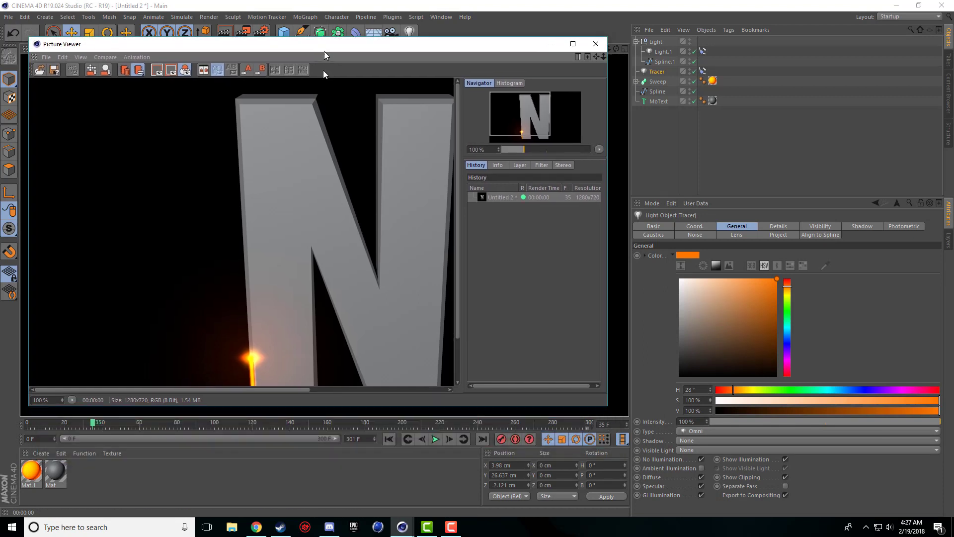
left_click(602, 42)
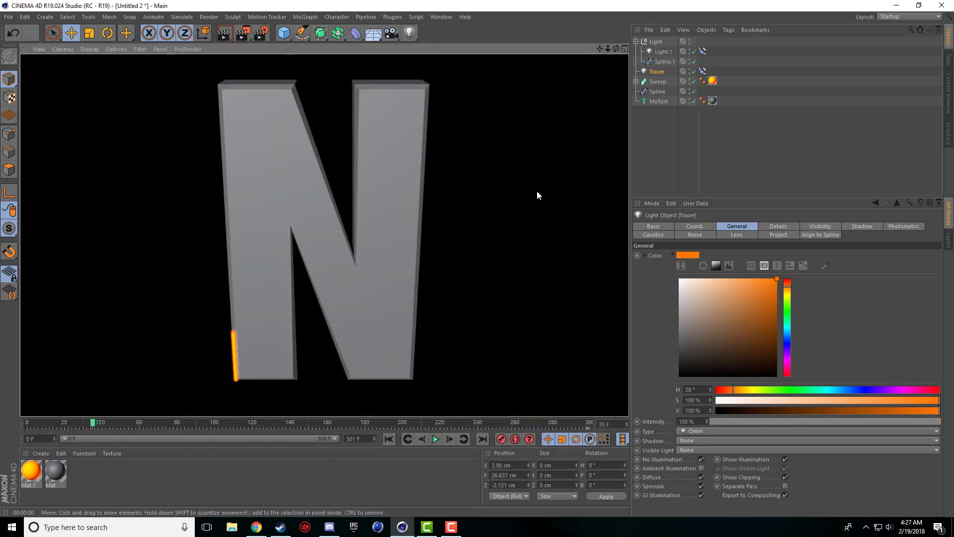
left_click(635, 178)
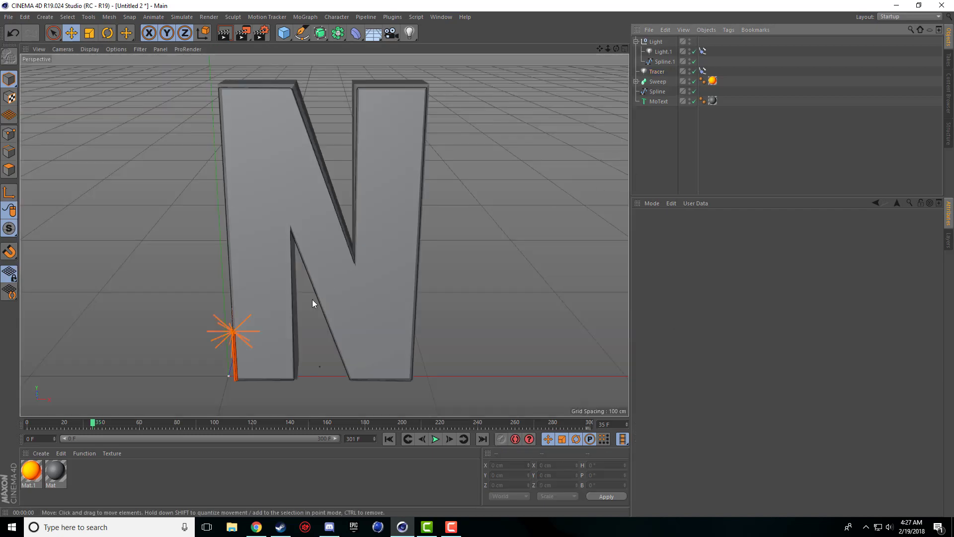
Try rendering the scene without the Light null, both in the perspective view and in the Picture Viewer
left_click(657, 42)
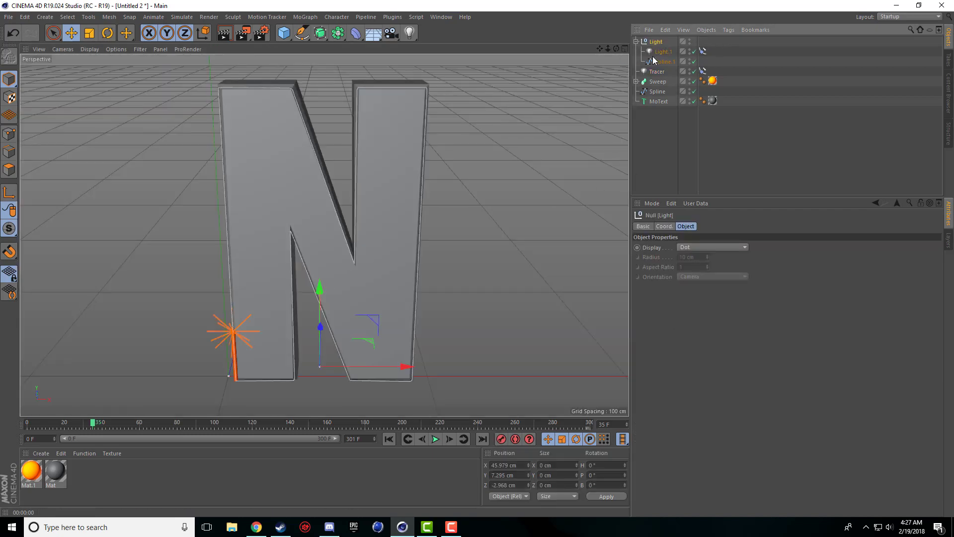
key("Delete")
middle_click(225, 125)
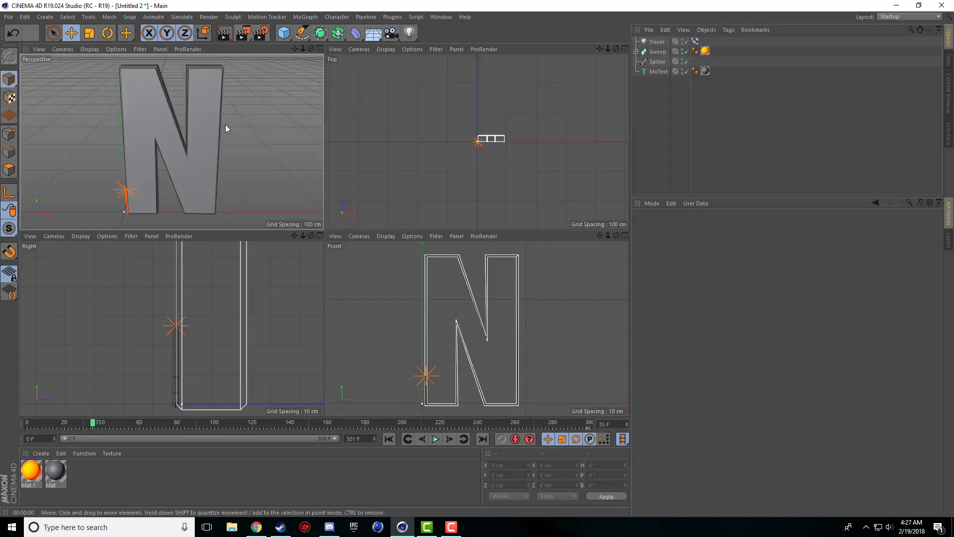
left_click(223, 35)
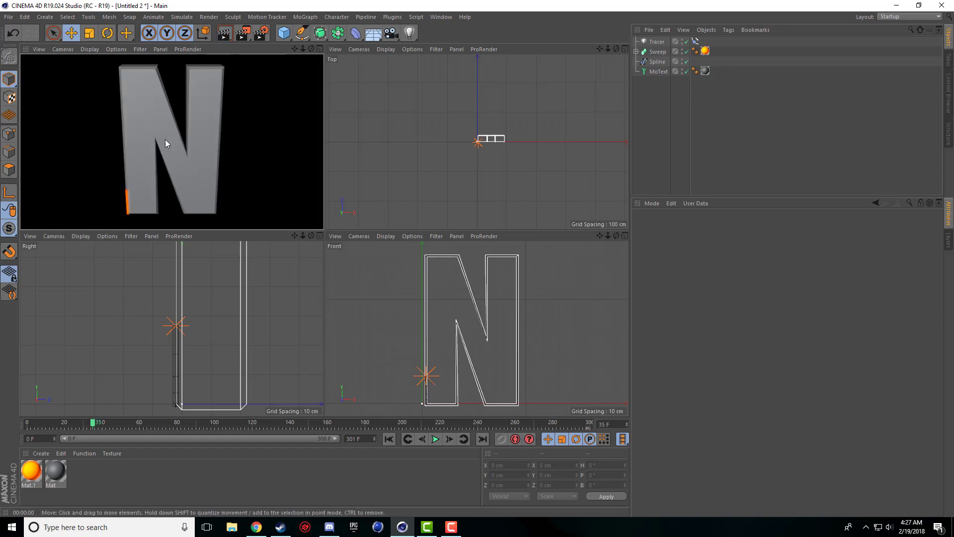
left_click(243, 33)
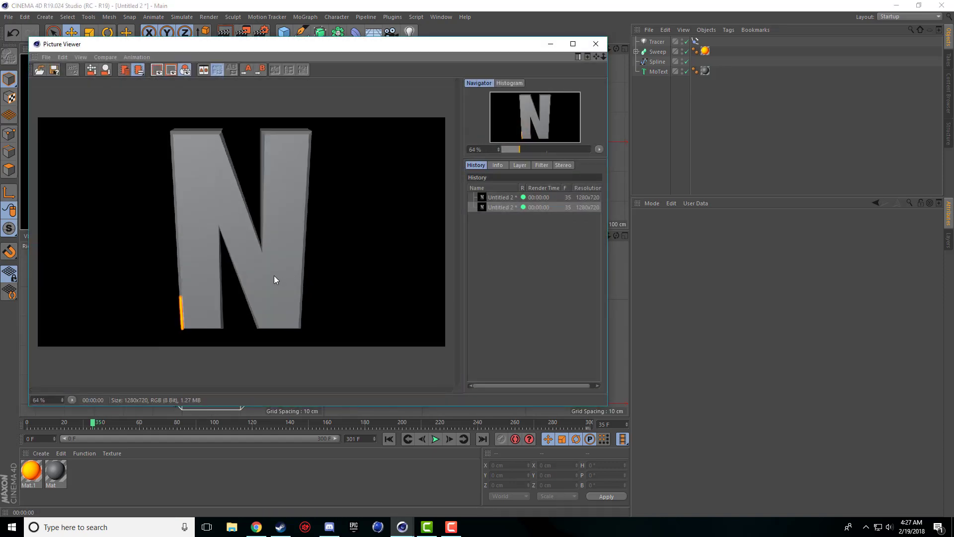
left_click(595, 43)
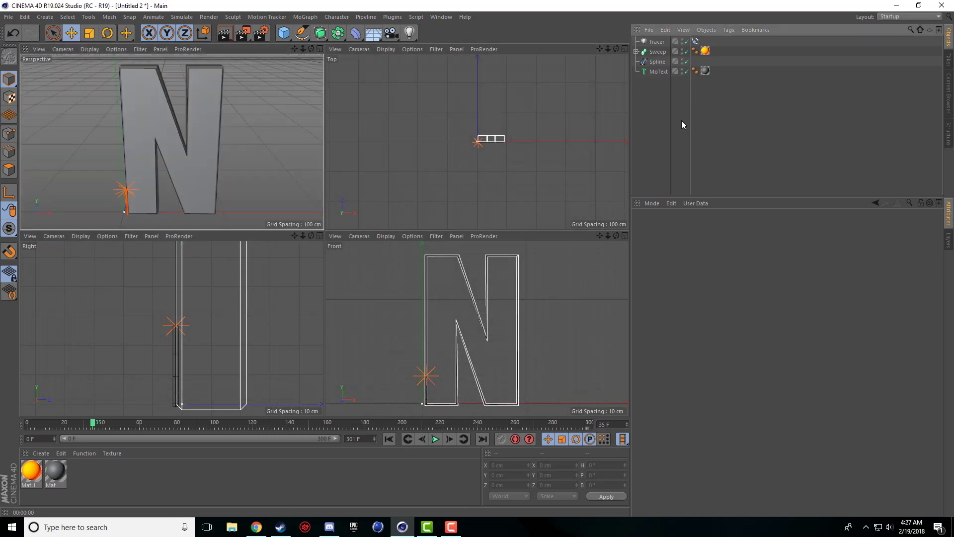
key("ctrl+v")
left_click(661, 114)
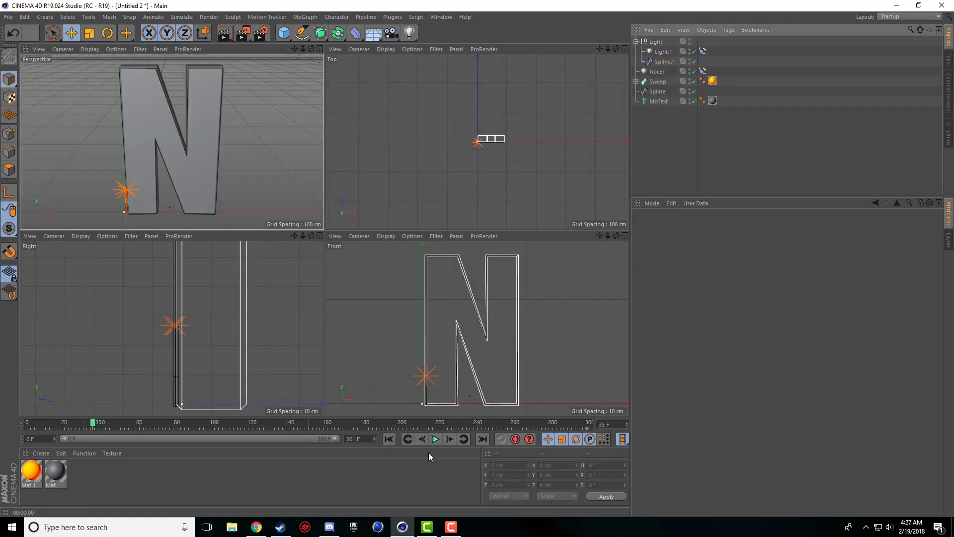
Play the animation from the start to frame 42 and render the full-size perspective view
left_click(389, 439)
left_click(435, 439)
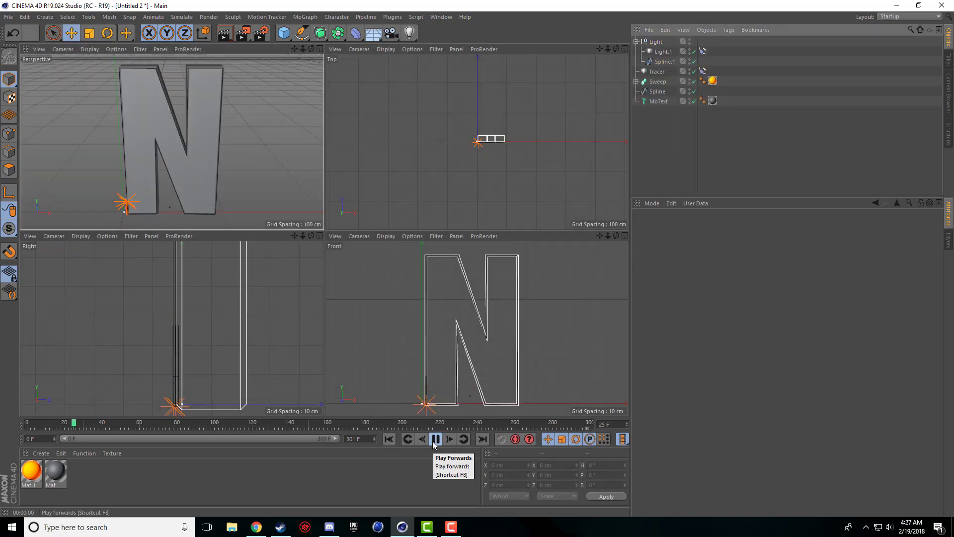
left_click(435, 439)
middle_click(232, 143)
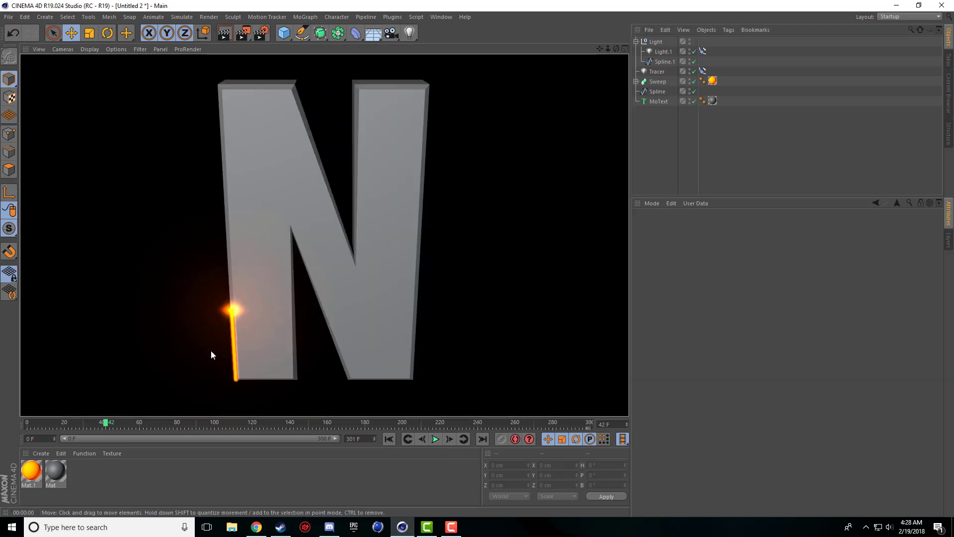
Collapse the Light null, enable the Glow effect in the render settings, and render the view again
left_click(635, 42)
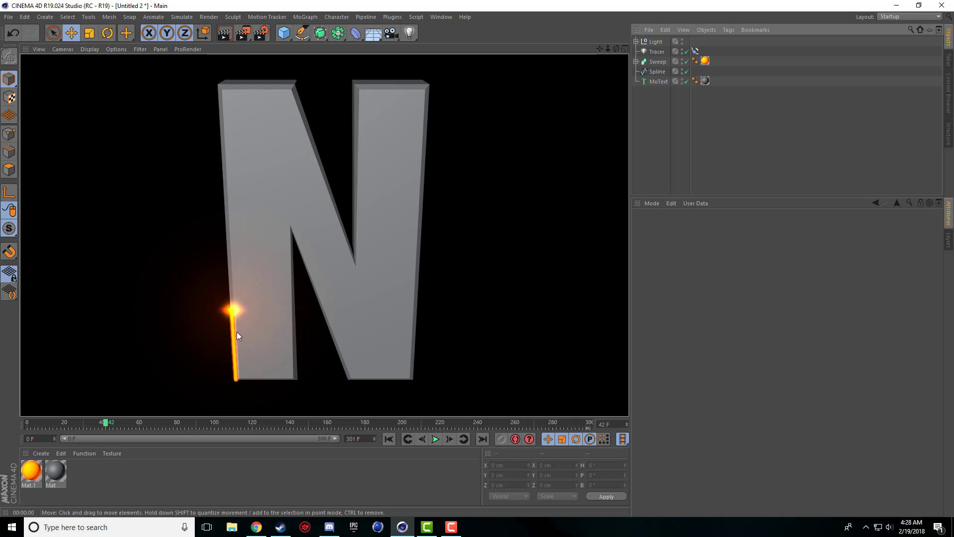
left_click(261, 32)
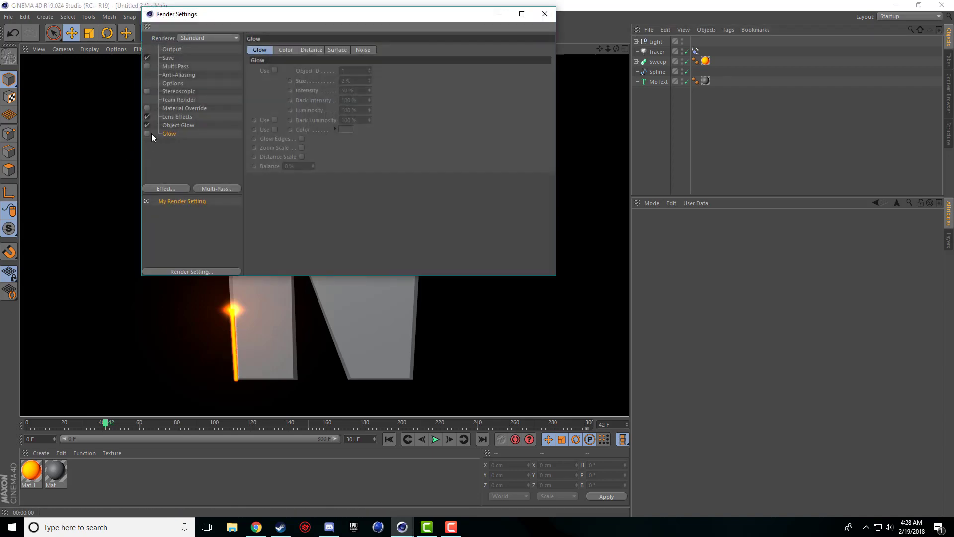
left_click(545, 14)
left_click(225, 33)
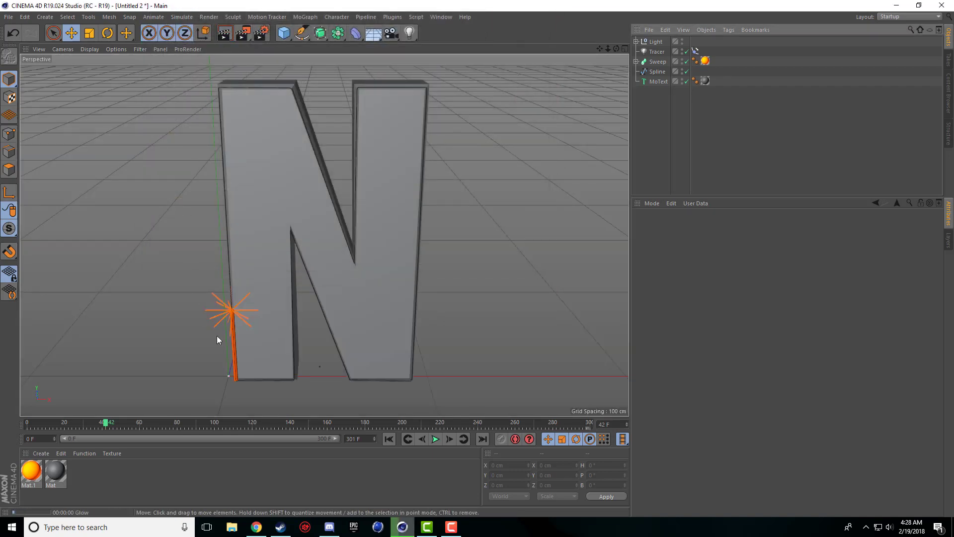
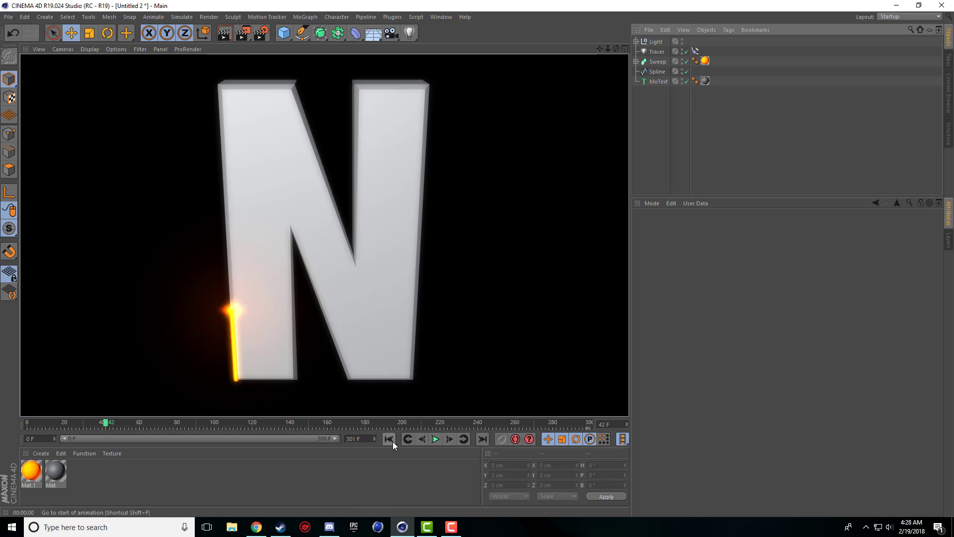
Play the animation from the start to frame 134, render the glowing trail, and return to frame 0
left_click(390, 439)
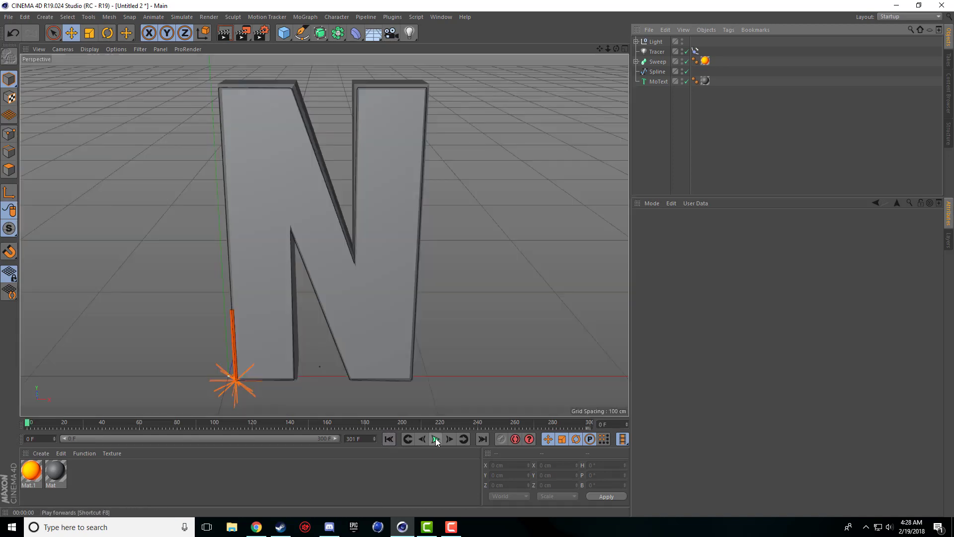
left_click(435, 439)
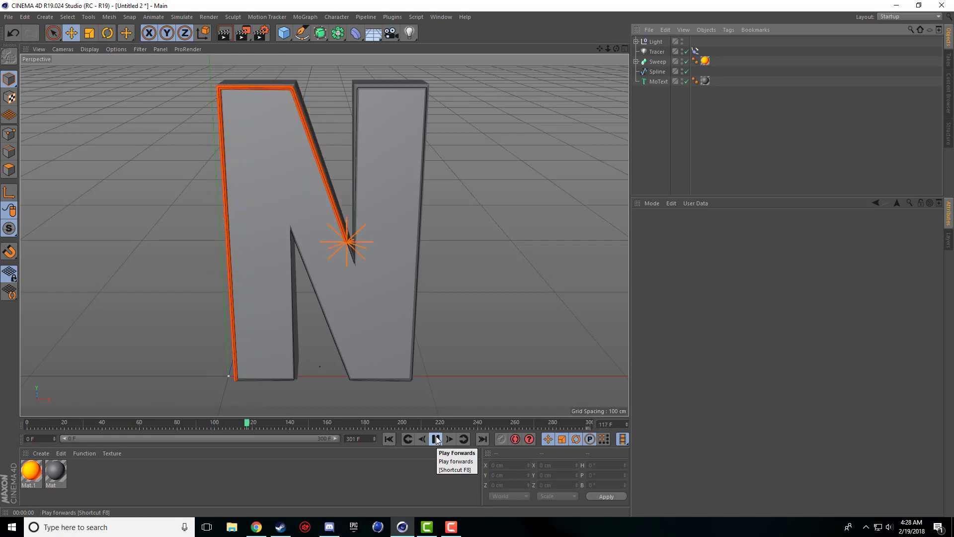
left_click(436, 439)
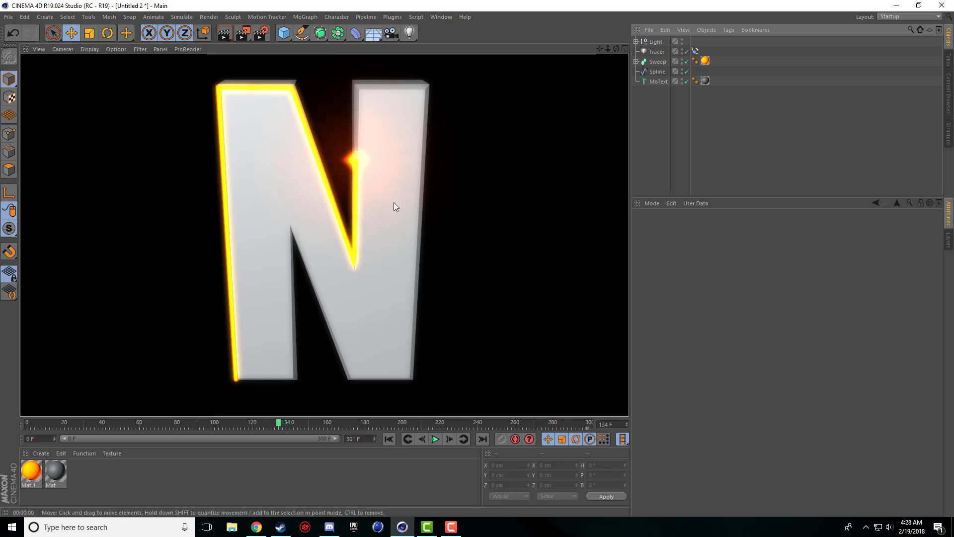
left_click(388, 439)
mouse_move(450, 528)
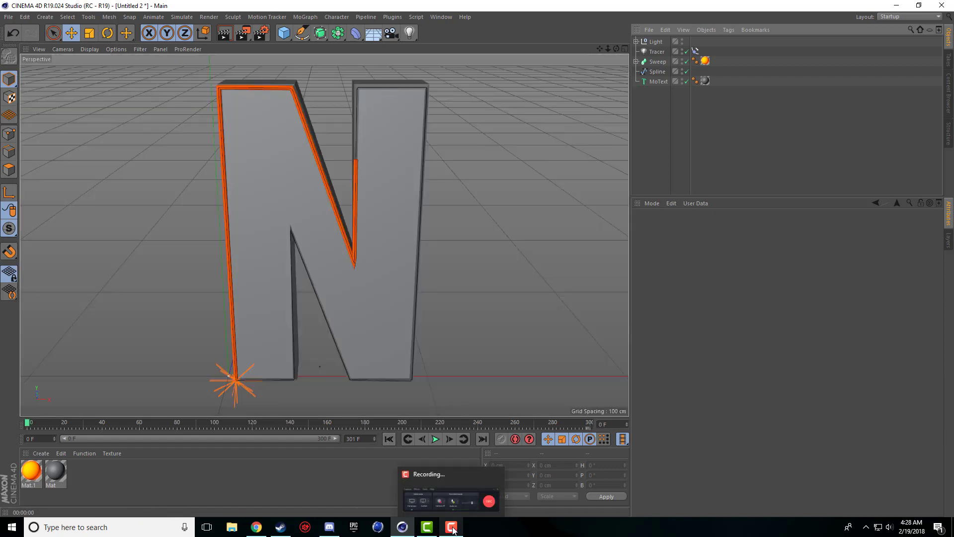
mouse_move(453, 495)
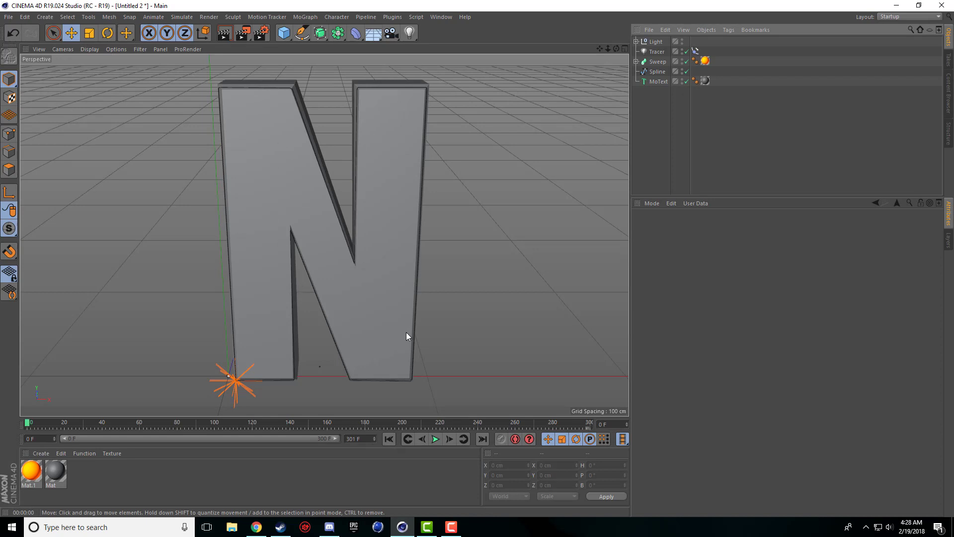
Add a particle Emitter to the scene and set its X-Size and Y-Size to 10 cm
left_click(182, 17)
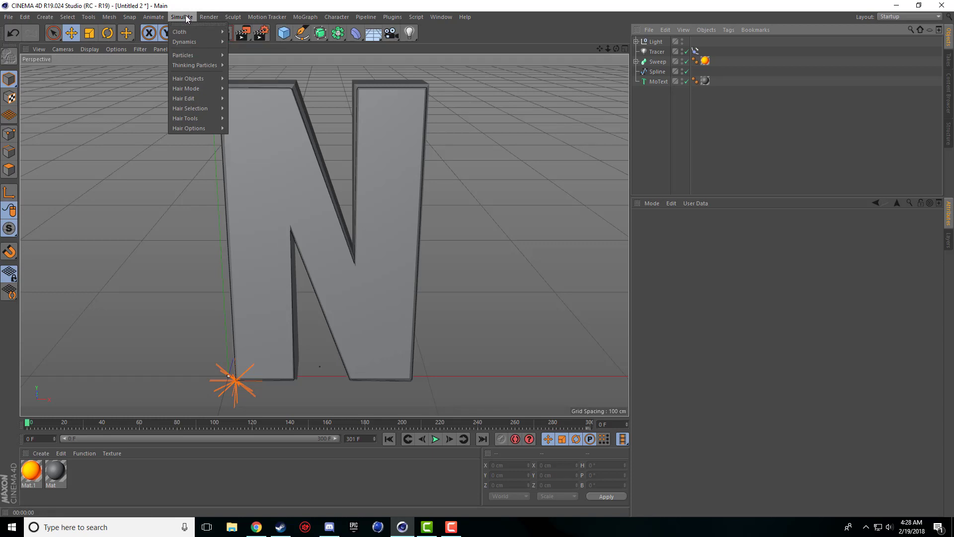
mouse_move(198, 54)
left_click(254, 59)
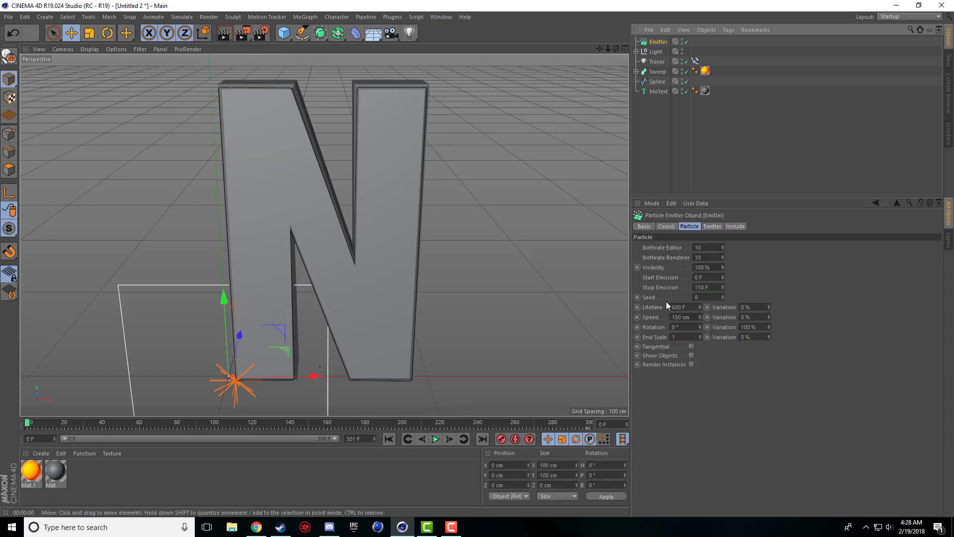
left_click(711, 226)
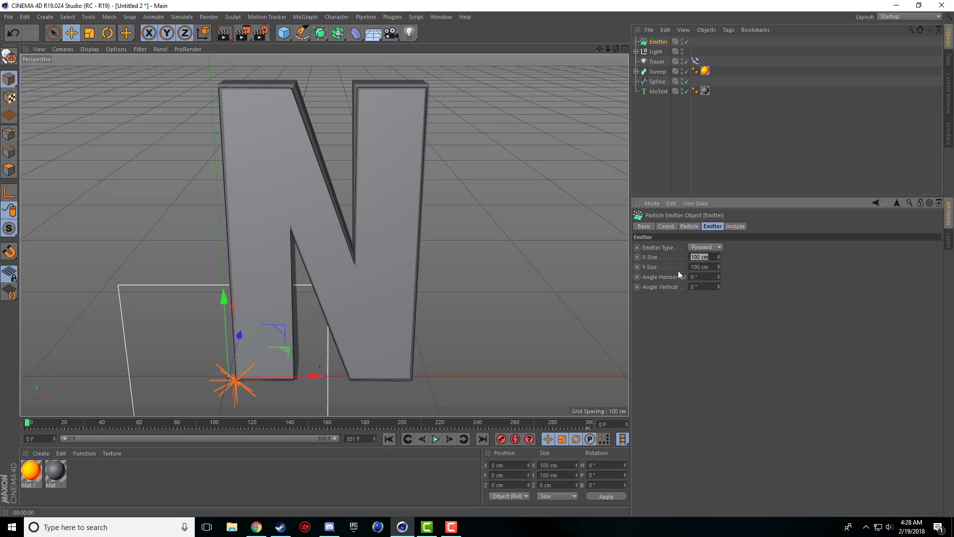
left_click_drag(691, 267, 685, 267)
type("10")
left_click(713, 351)
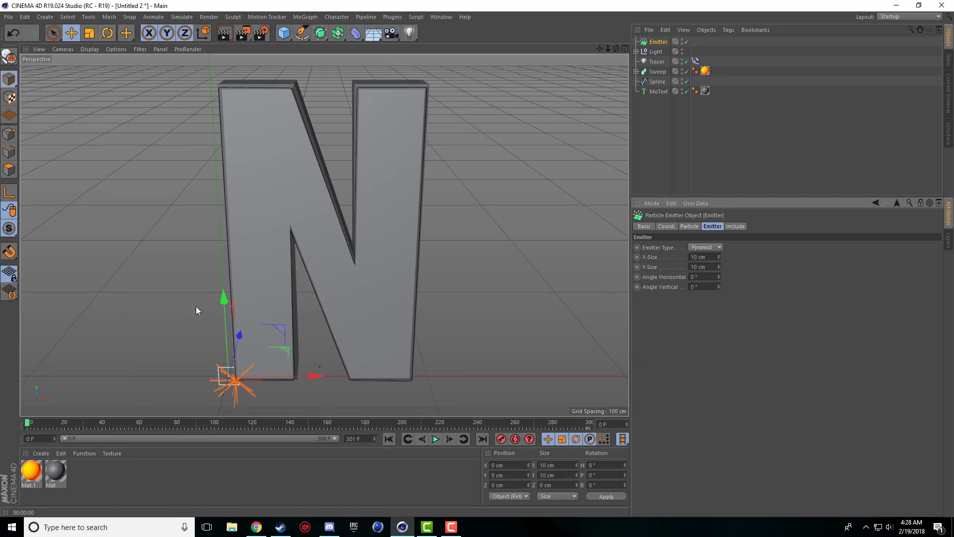
Rotate the emitter to a 180° heading and move it slightly in front of the letter, to about Z -2.7 cm
left_click(106, 34)
left_click_drag(251, 403, 180, 315)
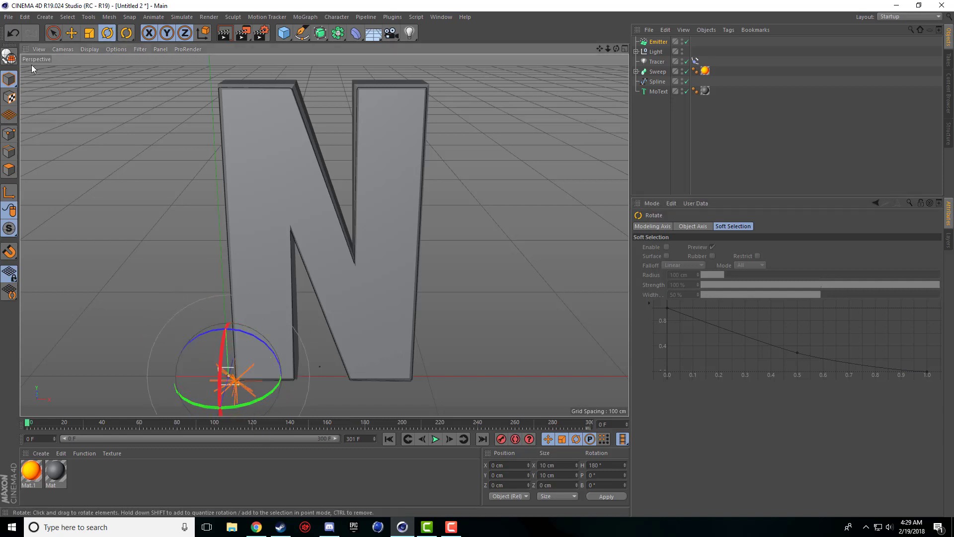
left_click(72, 33)
middle_click(211, 222)
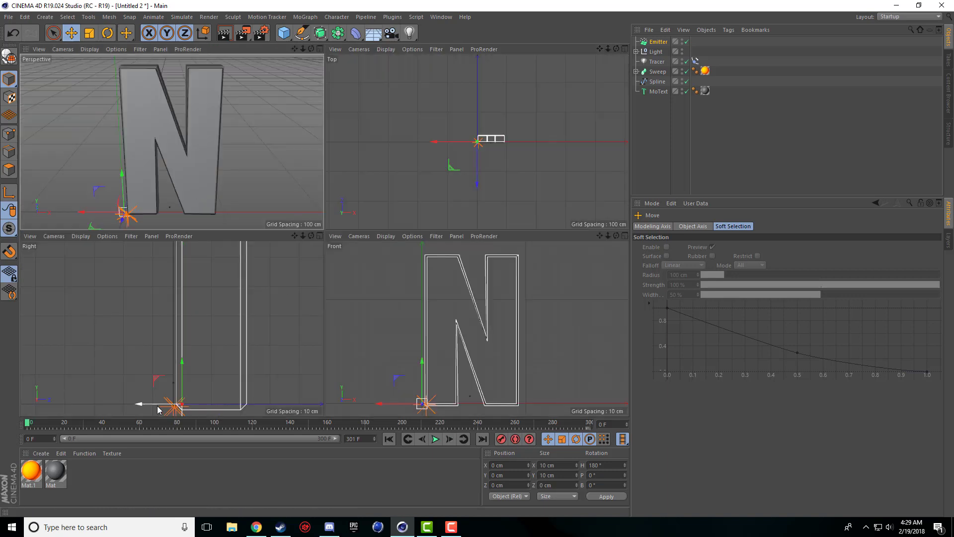
left_click_drag(152, 406, 130, 402)
middle_click(170, 158)
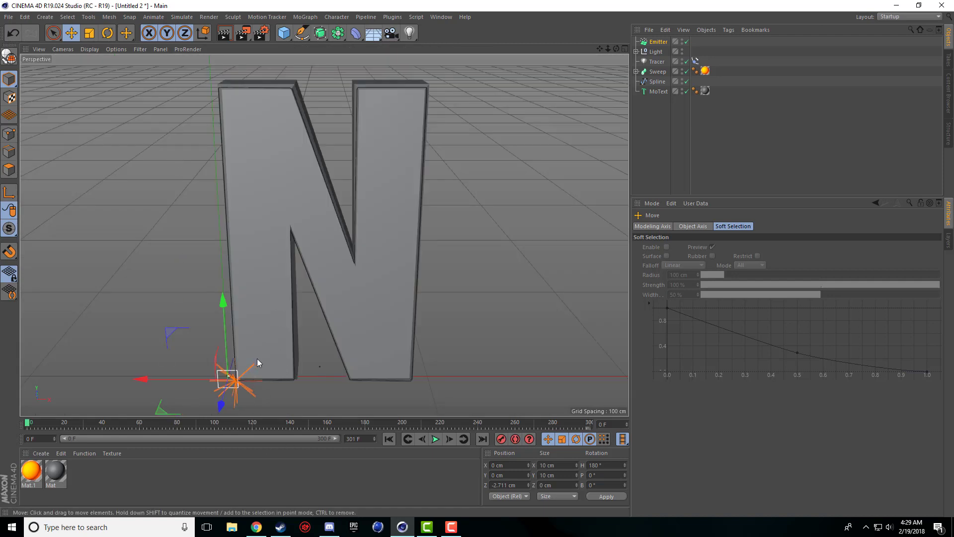
Set the emitter's editor and renderer birthrates to 200 and enable Show Objects
left_click(657, 42)
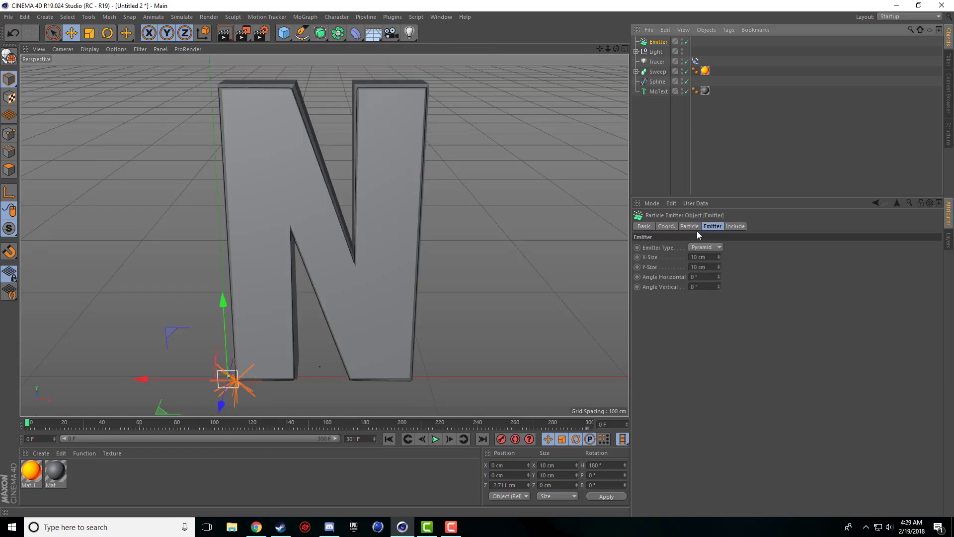
left_click(689, 226)
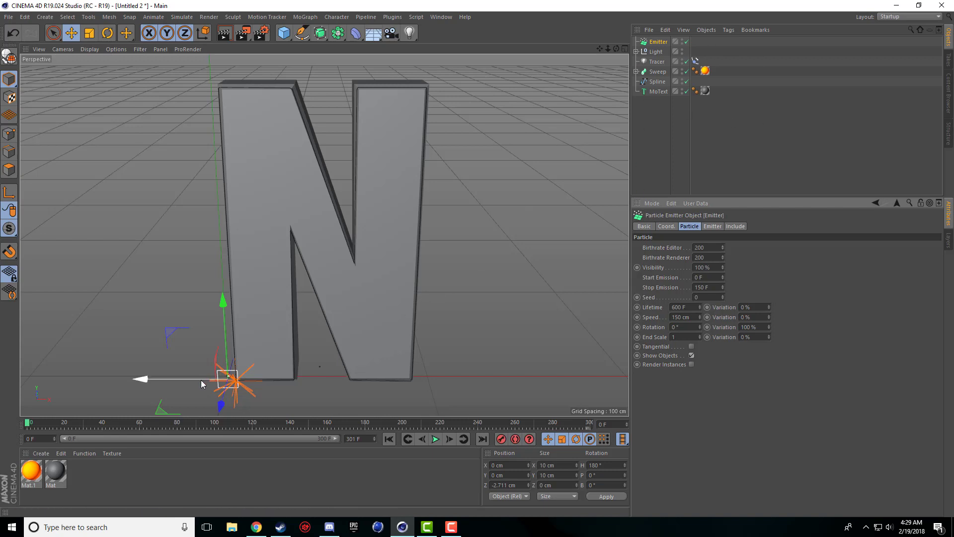
Add an Align to Spline tag to the emitter and assign the Spline object as its path
right_click(665, 43)
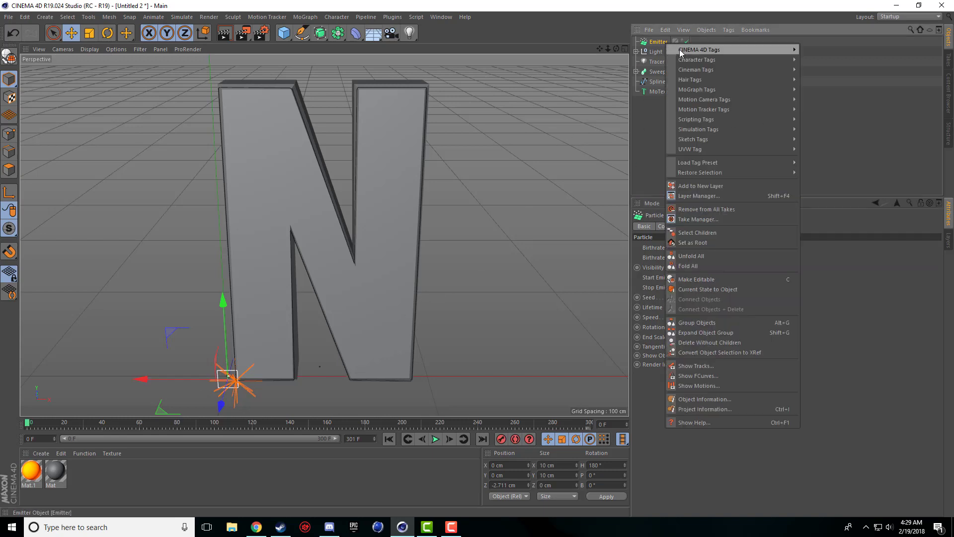
mouse_move(725, 50)
left_click(828, 59)
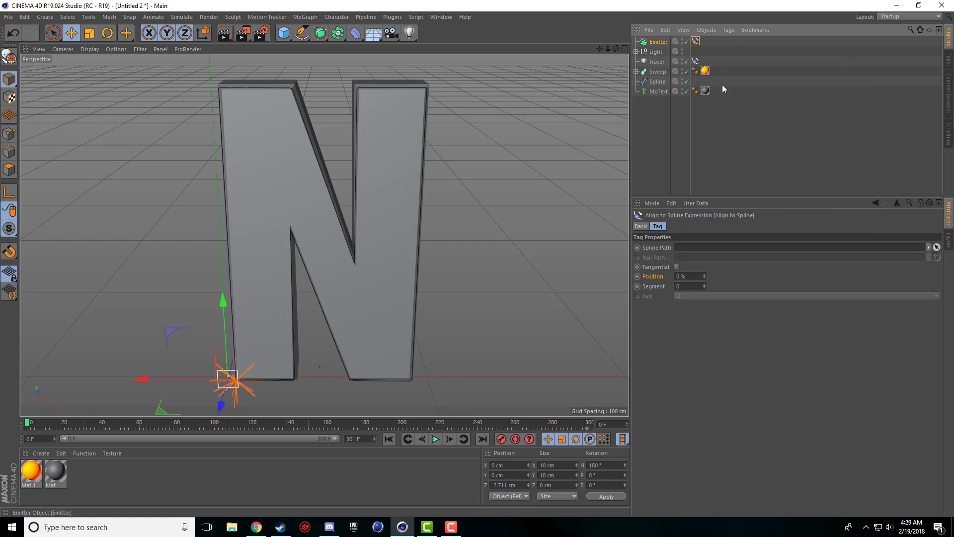
left_click_drag(699, 254, 696, 247)
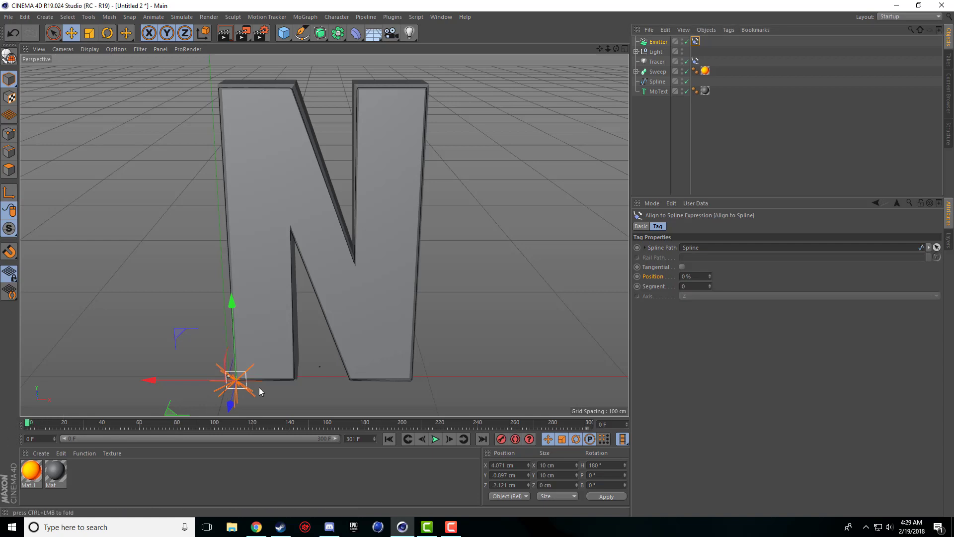
Keyframe the emitter's Align to Spline position at 0% on frame 0 and 19% on frame 85
left_click(637, 276, "ctrl")
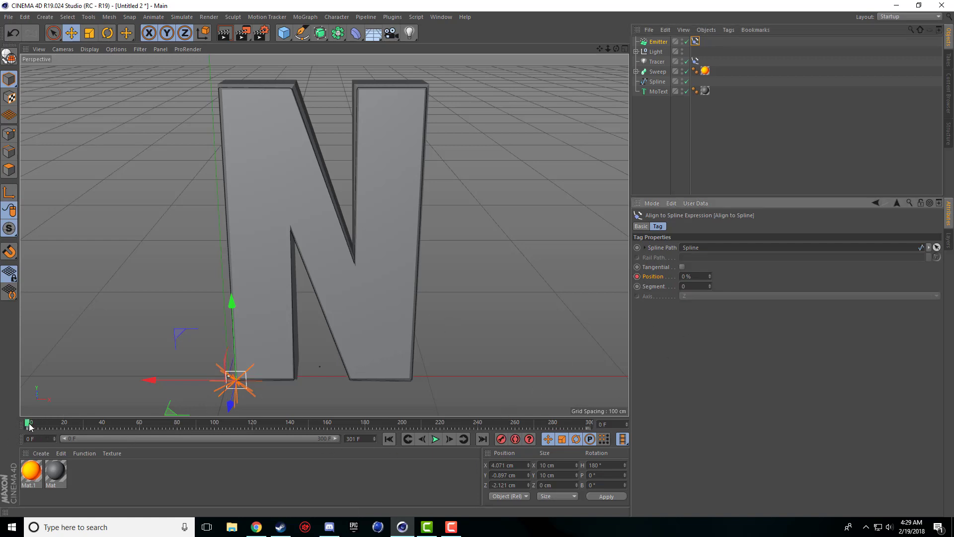
left_click_drag(29, 425, 187, 437)
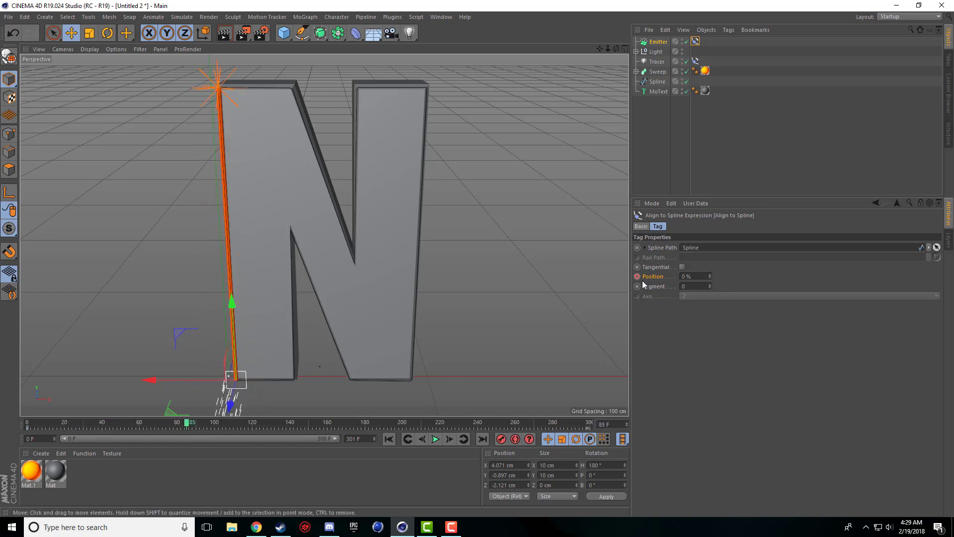
mouse_move(711, 279)
left_mouse_down()
mouse_move(711, 251)
mouse_move(710, 263)
left_mouse_up()
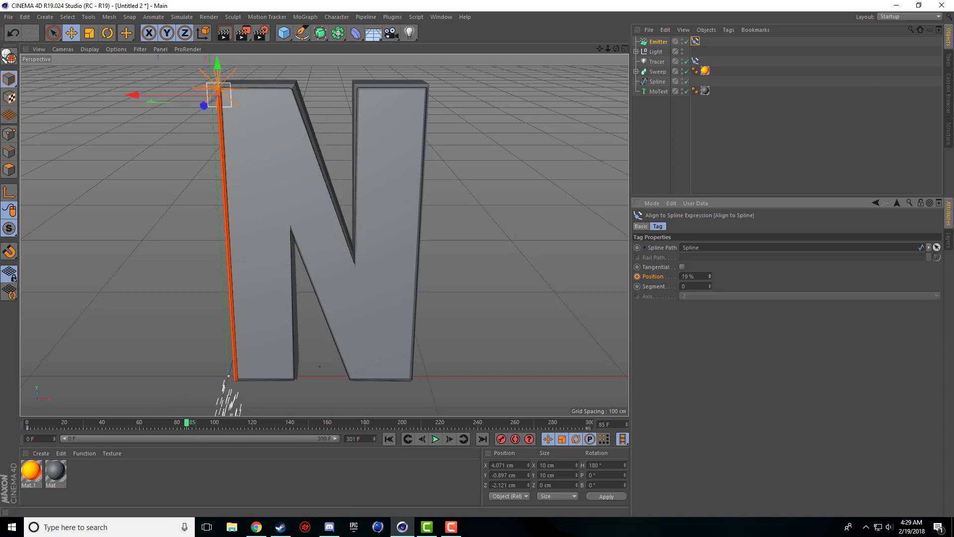
left_click(637, 276)
Keyframe the emitter's spline position at 24% on frame 95 and 35% on frame 120
left_click_drag(187, 423, 205, 422)
left_click_drag(711, 279, 704, 279)
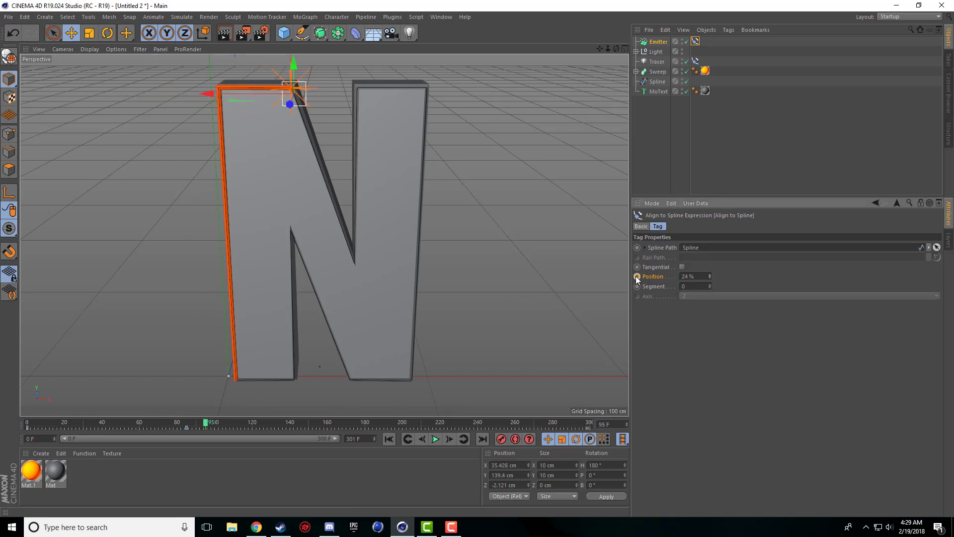
left_click_drag(205, 422, 252, 422)
left_click_drag(711, 277, 710, 274)
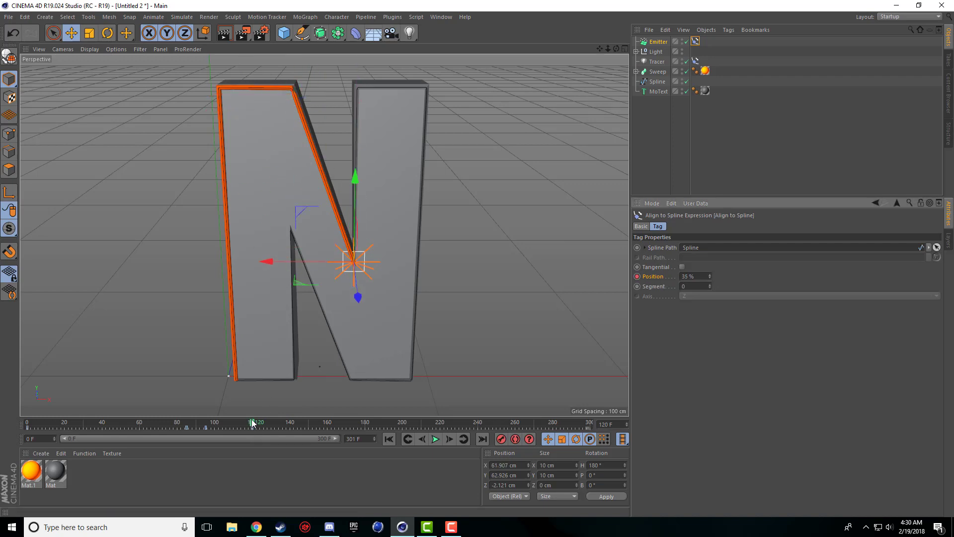
Keyframe the emitter's spline position at 46% on frame 143 and 50% on frame 151
left_click_drag(253, 423, 297, 413)
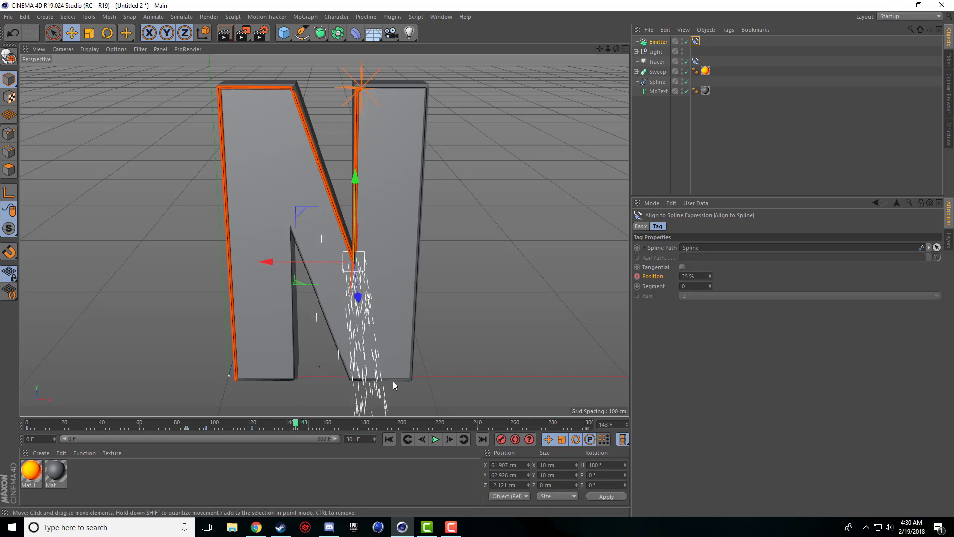
left_click_drag(709, 280, 709, 270)
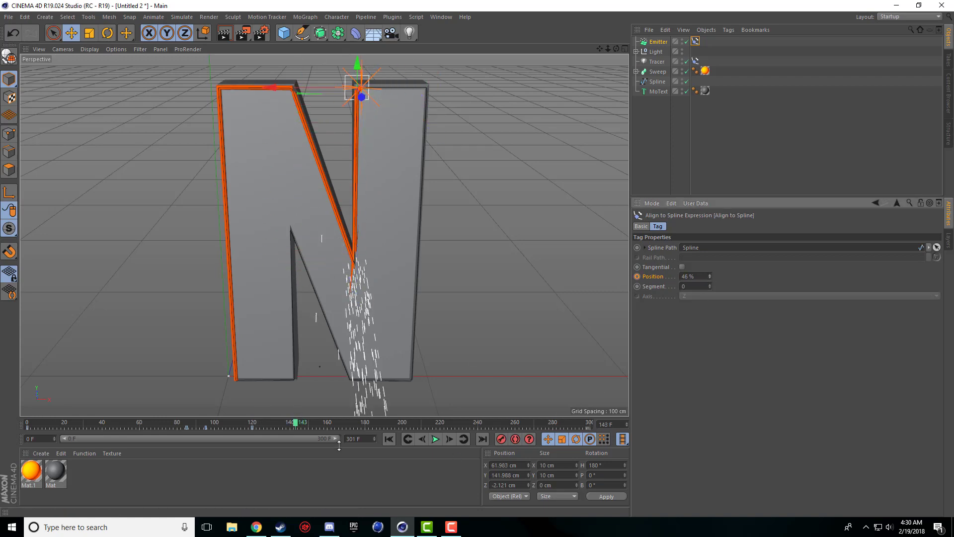
left_click(637, 276)
left_click_drag(298, 425, 310, 423)
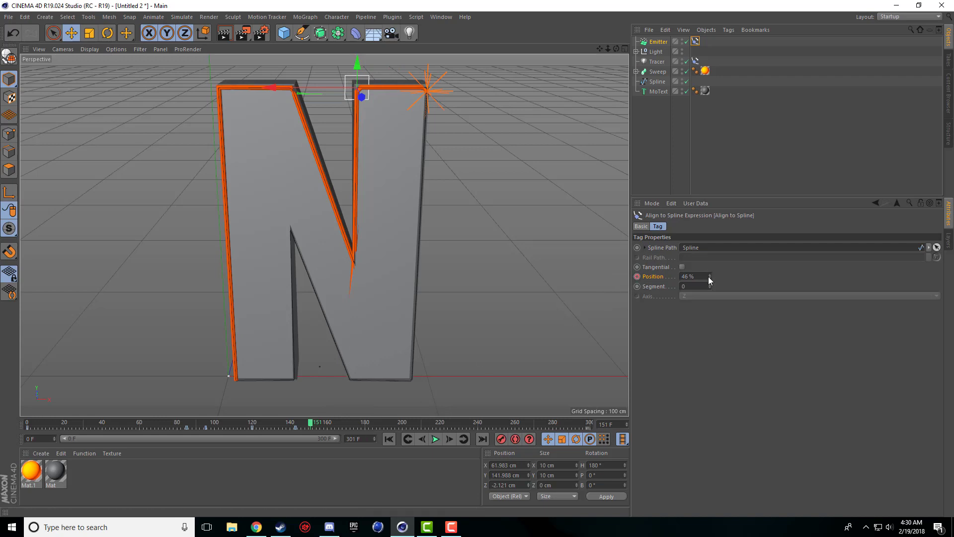
left_click_drag(709, 280, 709, 275)
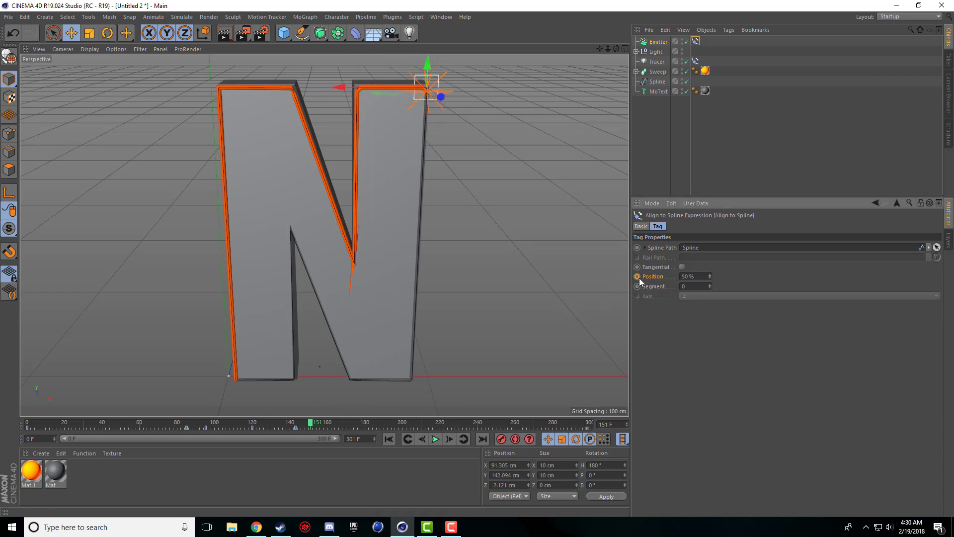
Keyframe the emitter's spline position at 70% on frame 191 and 74% on frame 200
left_click_drag(309, 423, 386, 422)
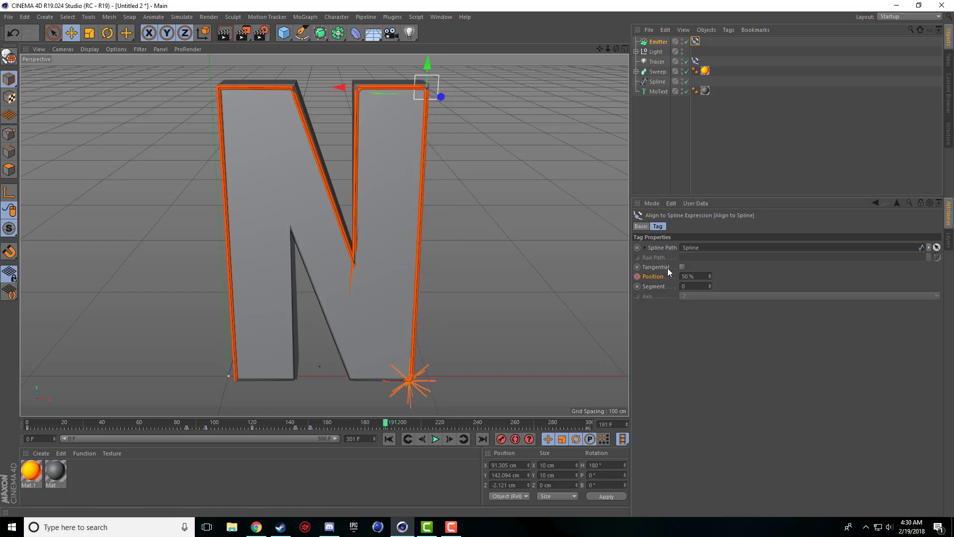
left_click_drag(709, 279, 709, 258)
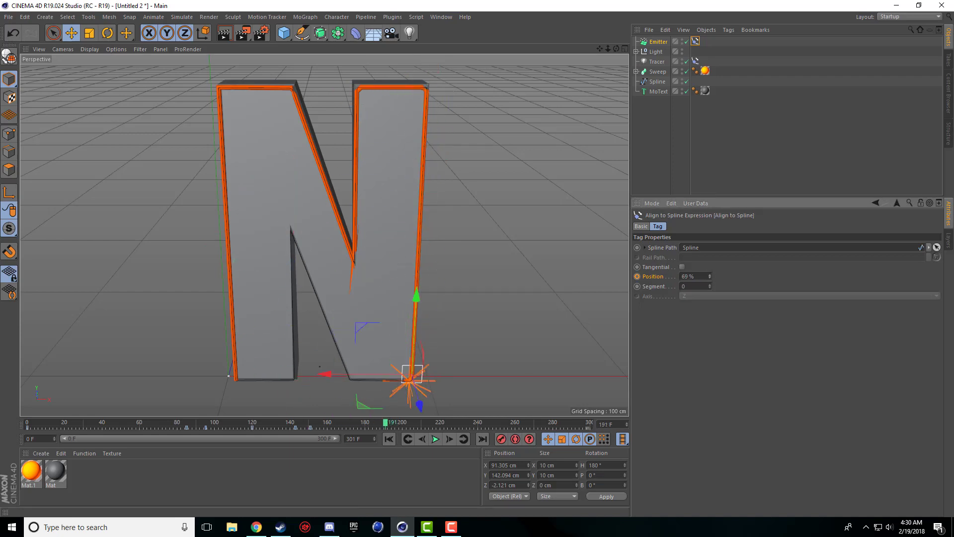
left_click(709, 274)
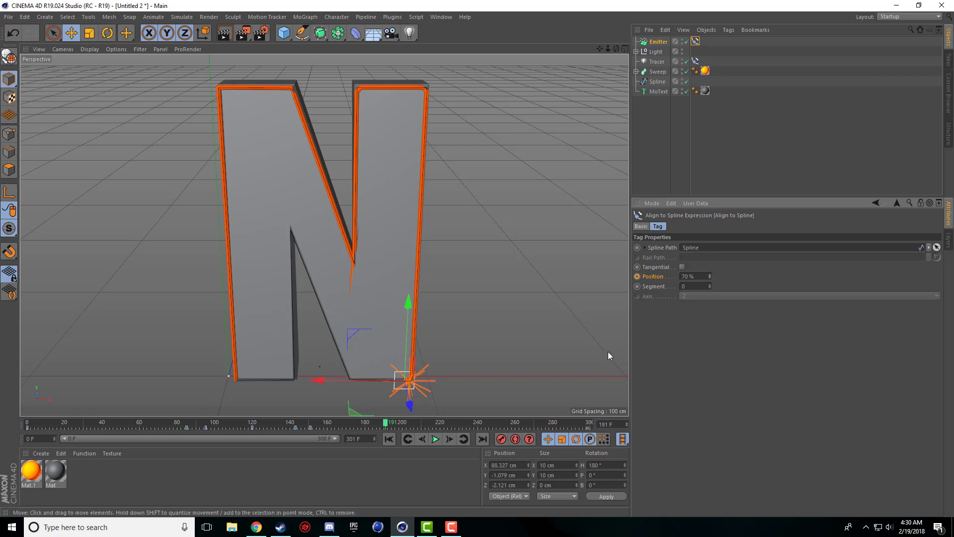
left_click_drag(390, 426, 404, 422)
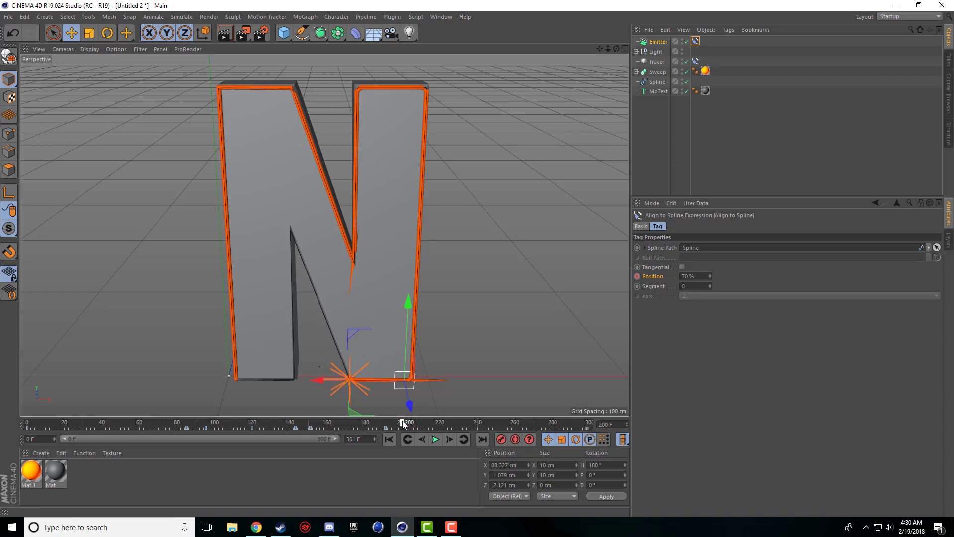
left_click(709, 274)
left_click(710, 275)
left_click(710, 275)
left_click(709, 275)
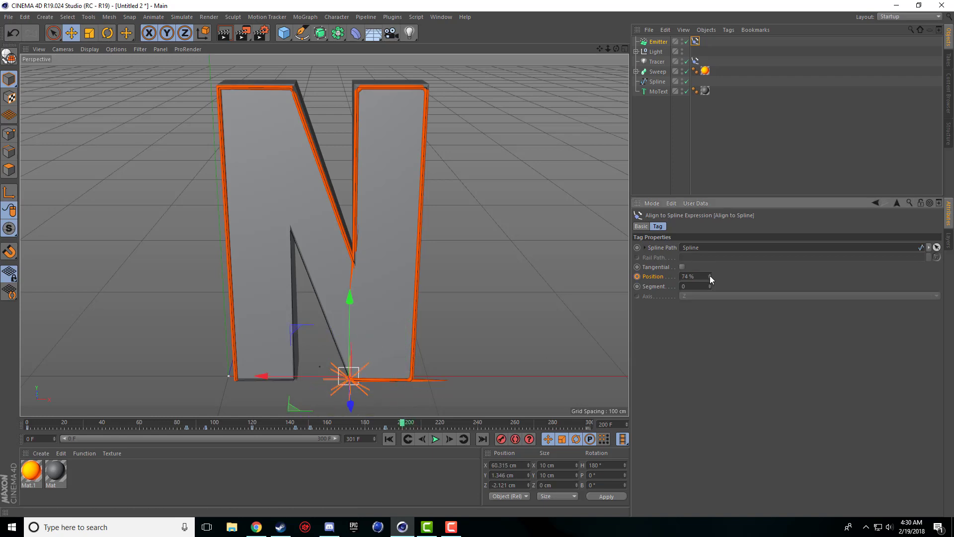
left_click(637, 276)
Keyframe the emitter's spline position at 85% on frame 228, matching the light at the inner corner
left_click_drag(404, 426, 455, 421)
left_click(709, 274)
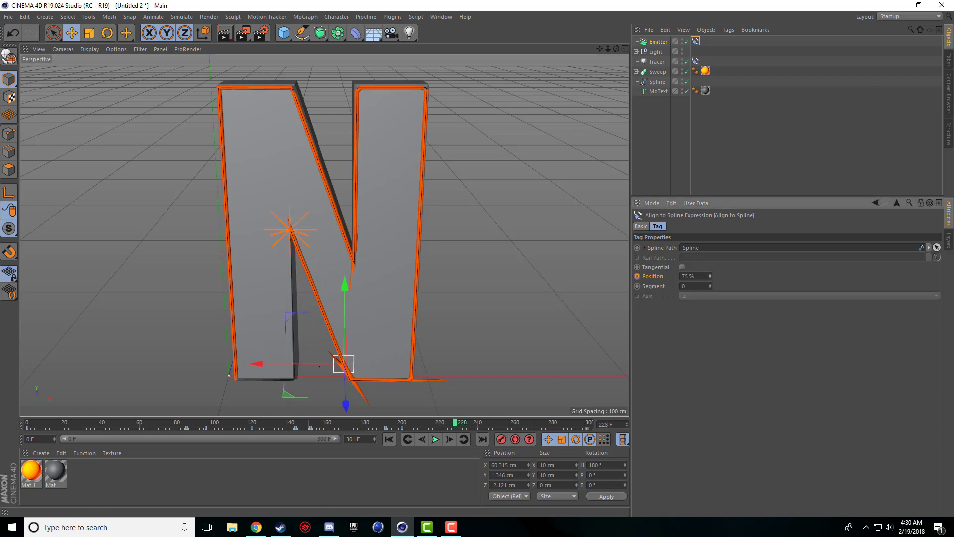
left_click_drag(709, 275, 710, 284)
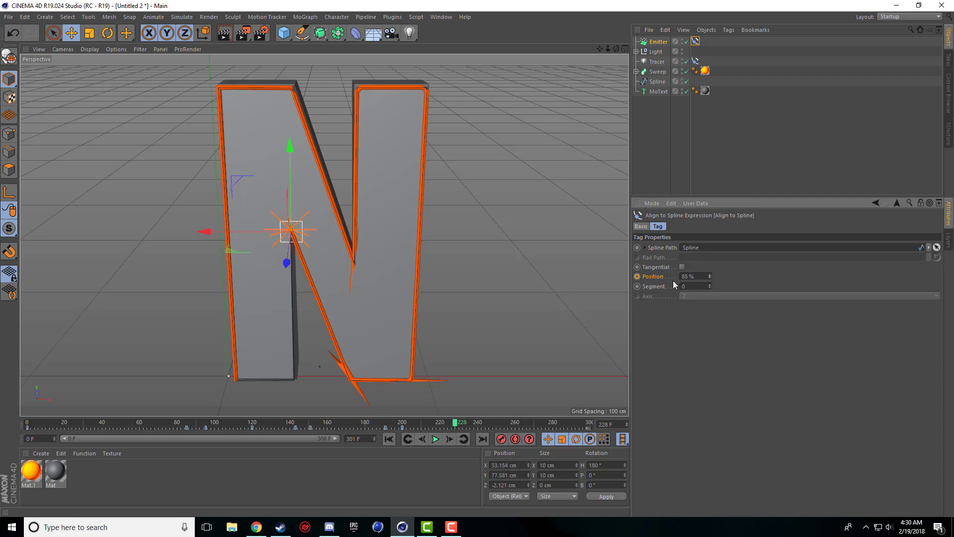
left_click(637, 276)
Keyframe the emitter's spline position at 96% on frame 265 and 100% on frame 300
left_click_drag(455, 422, 526, 422)
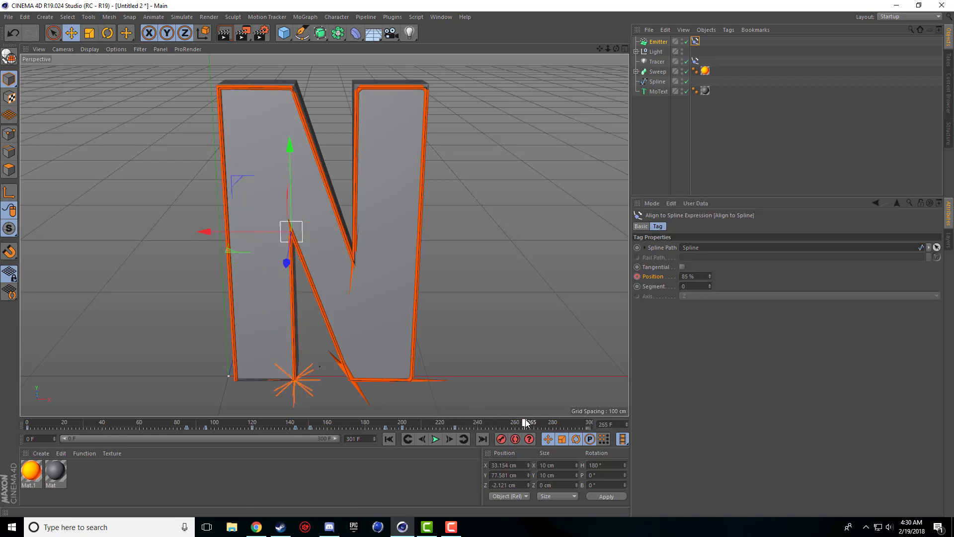
left_click_drag(709, 281, 710, 273)
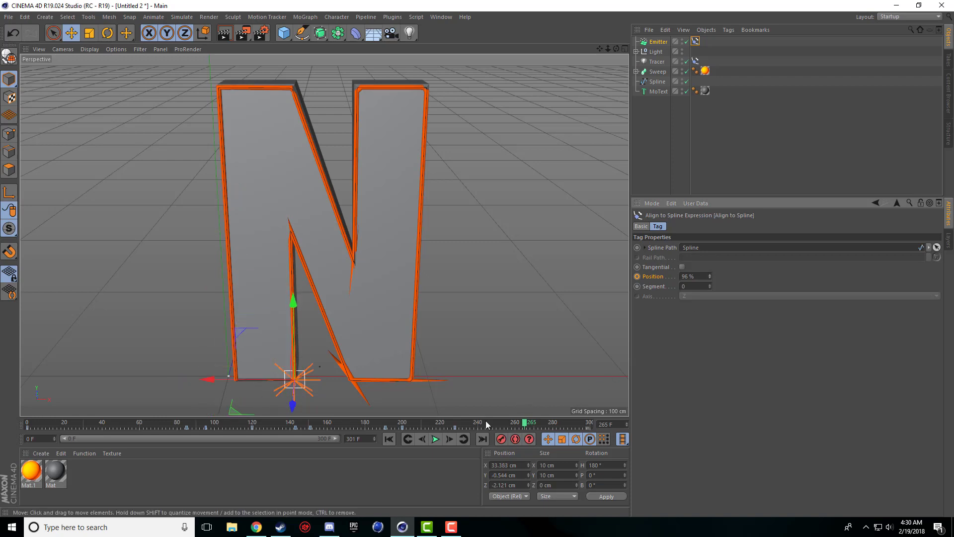
left_click(638, 276)
left_click_drag(525, 424, 610, 417)
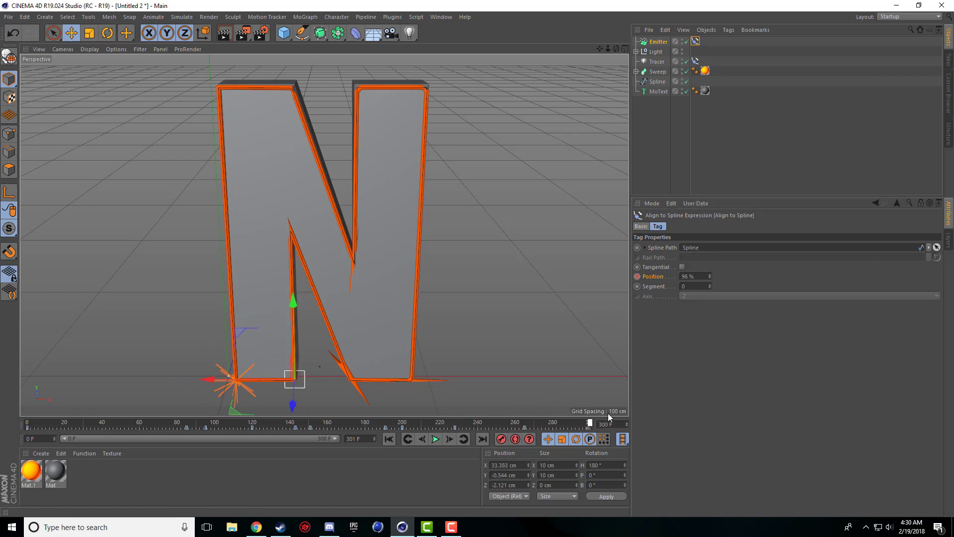
left_click_drag(710, 276, 709, 271)
left_click(637, 276)
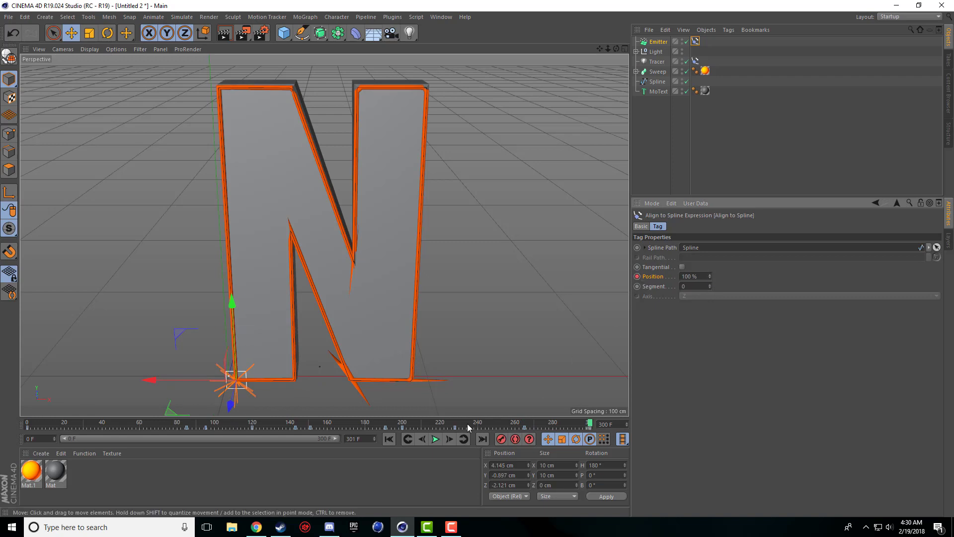
Play the animation to check the emitter's path, return to frame 0, and play again to frame 45
left_click(435, 439)
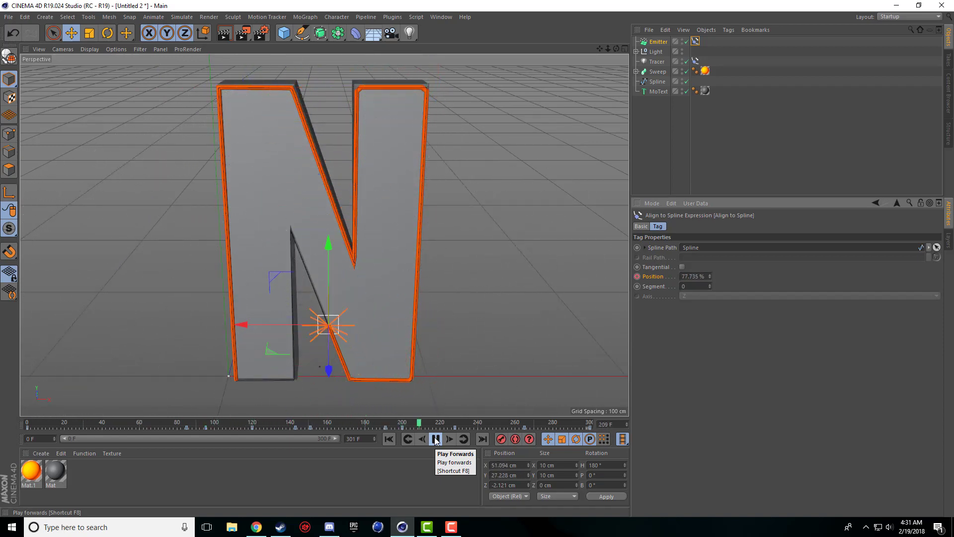
left_click(433, 440)
key("shift+f")
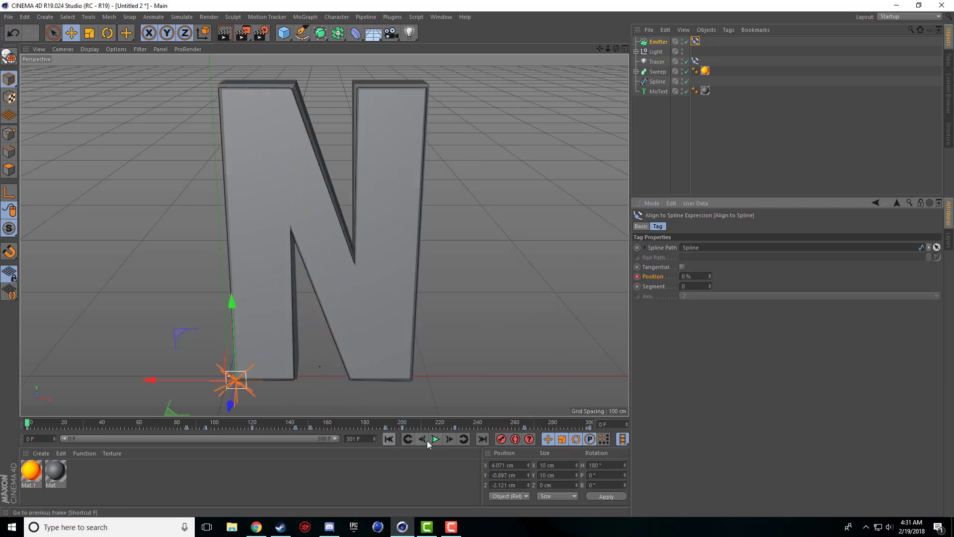
left_click(433, 439)
left_click(433, 439)
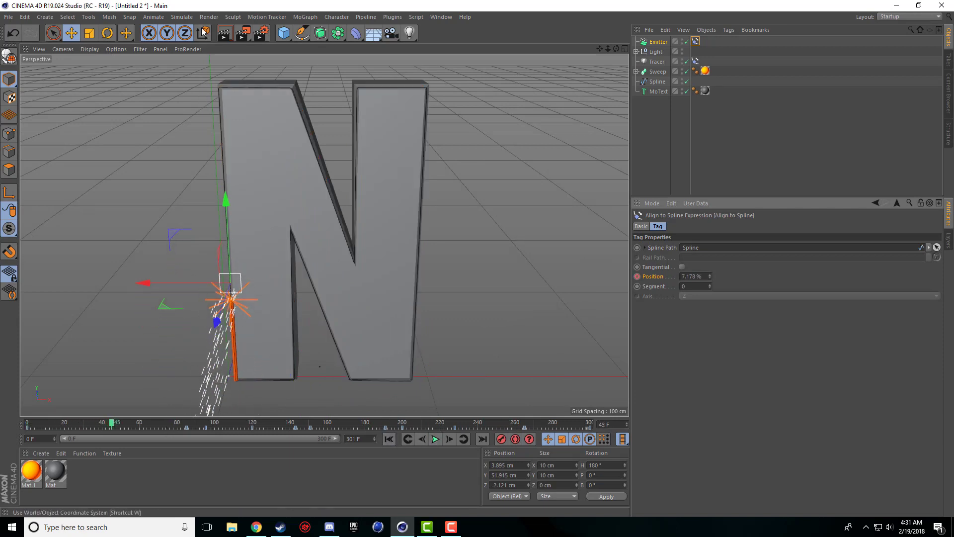
Add a Gravity object to the scene to pull on the emitter's particles
left_click(181, 17)
mouse_move(208, 65)
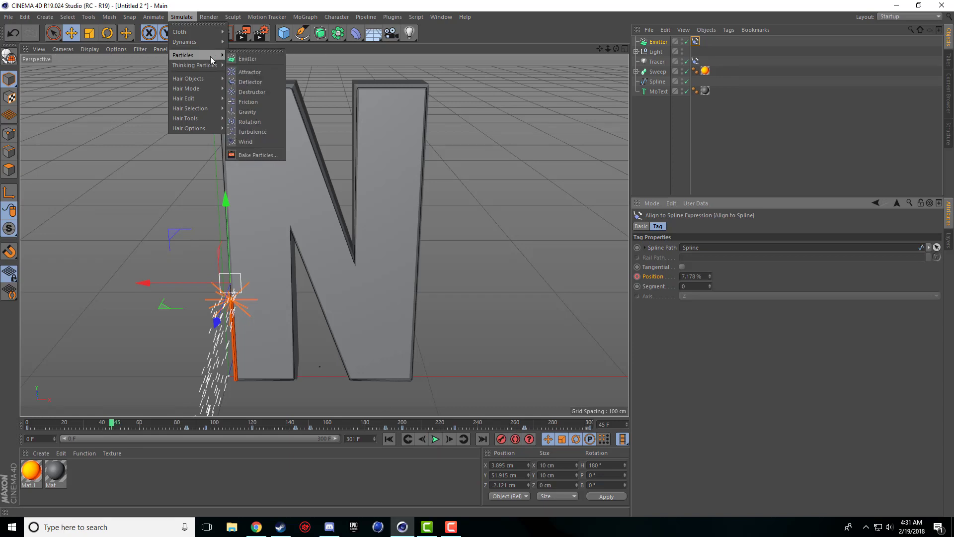
left_click(250, 109)
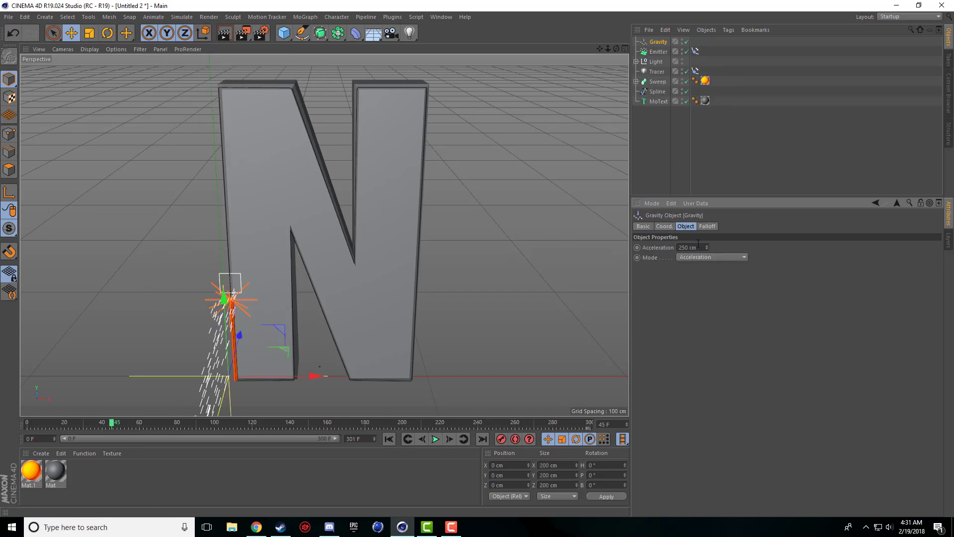
Try a gravity acceleration of 700 cm, play the animation, and undo the acceleration change
type("700")
key("Return")
left_click(435, 439)
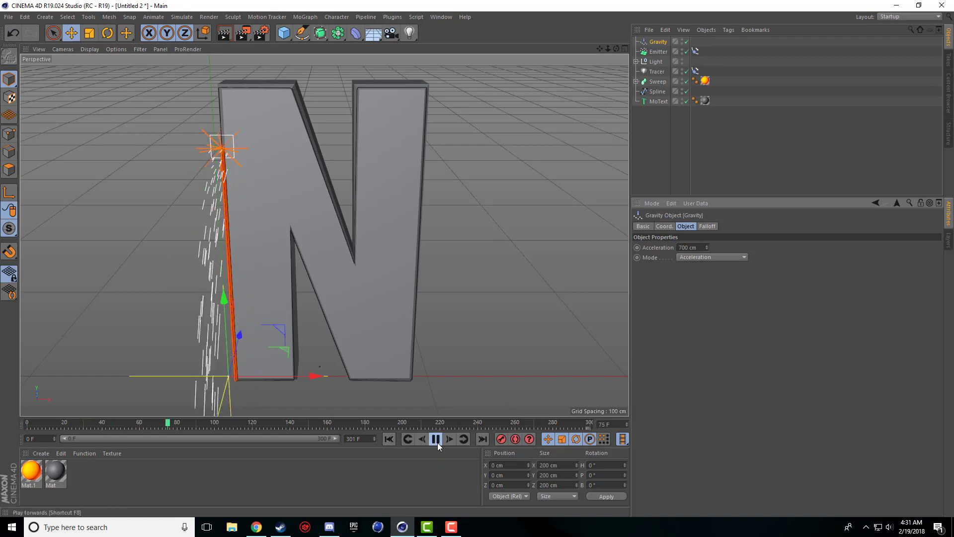
left_click(437, 442)
key("ctrl+z")
Play the animation from frame 0 to check how the particles fall with the restored gravity
left_click(389, 440)
left_click(435, 439)
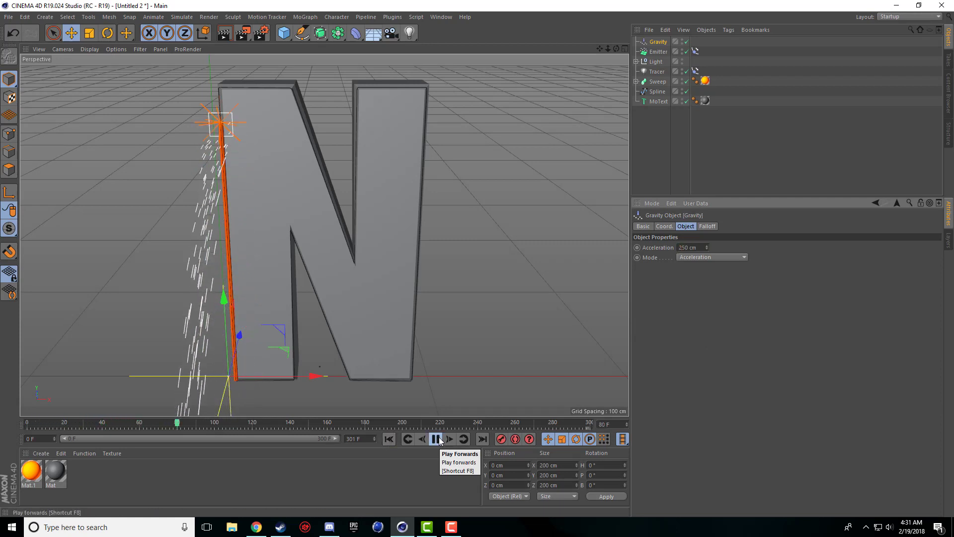
left_click(436, 439)
Set the gravity acceleration to 500 cm and play the animation from frame 0 to frame 67
left_click(700, 258)
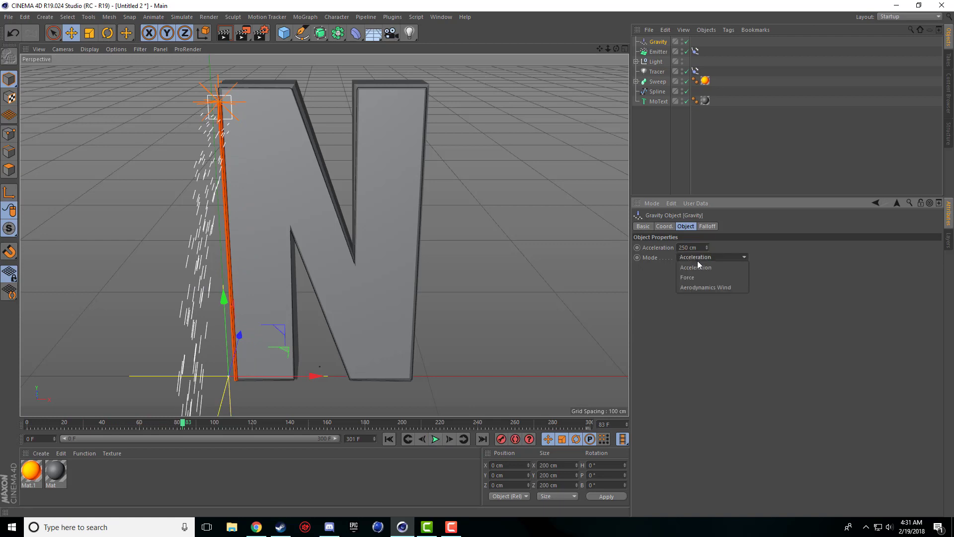
left_click(699, 246)
left_click(699, 247)
key("Return")
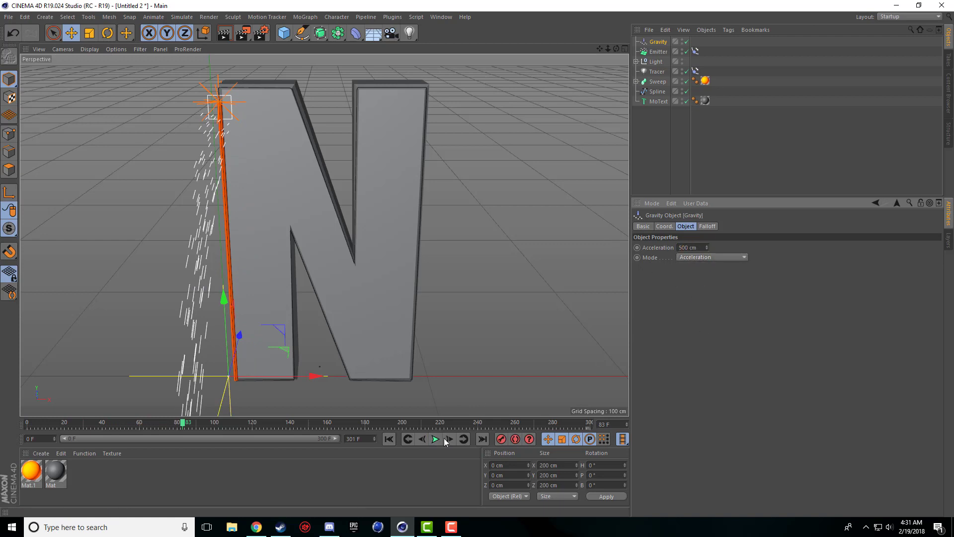
left_click(389, 439)
left_click(434, 441)
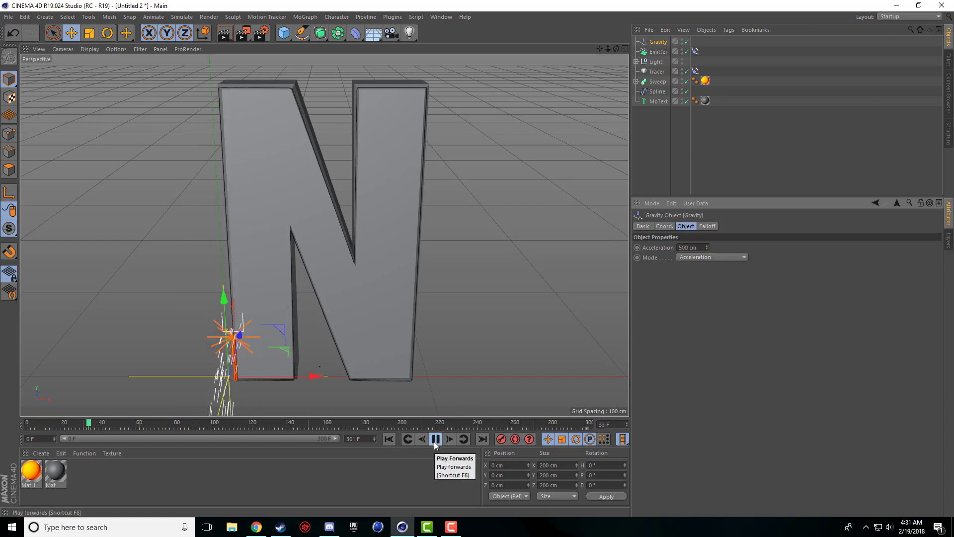
left_click(435, 439)
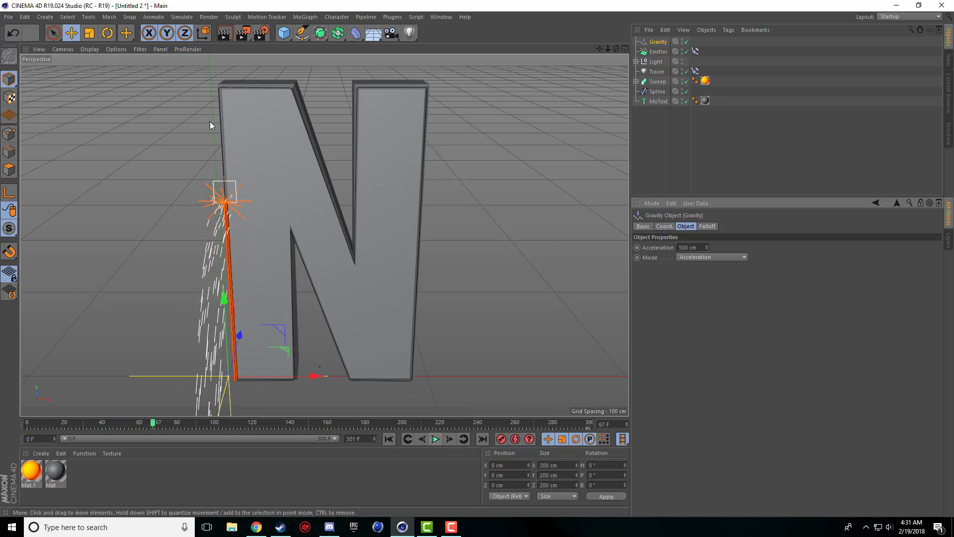
Render the viewport at frame 67 to check whether the particles show up beside the letter
left_click(224, 33)
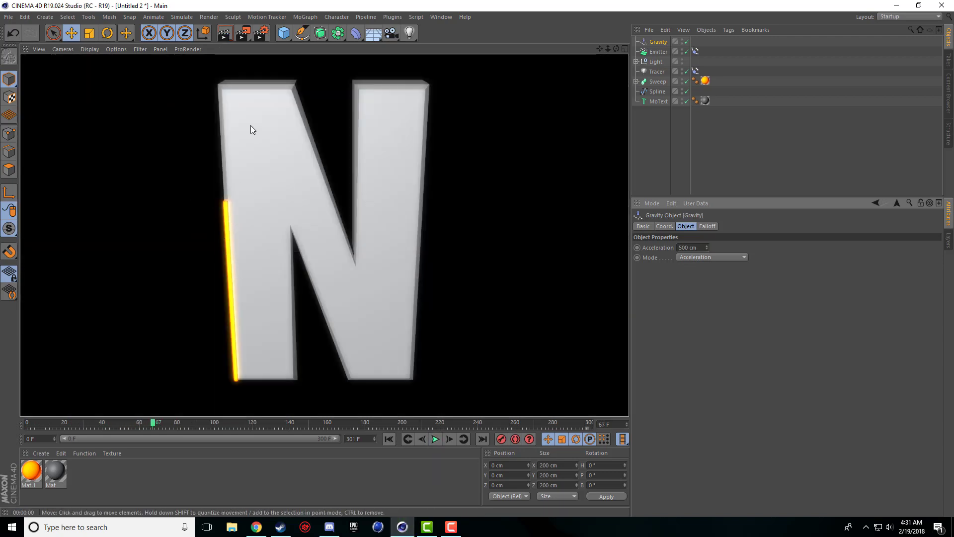
middle_click(242, 213)
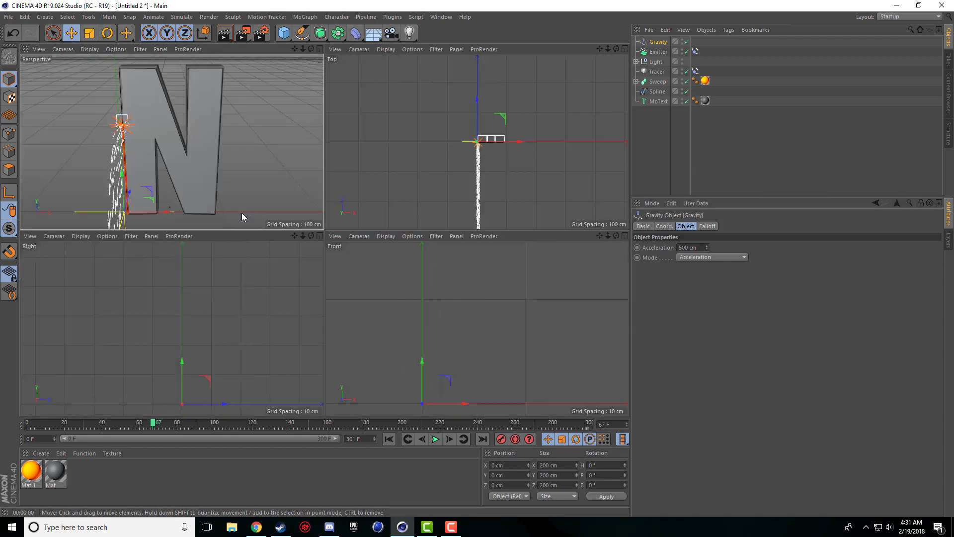
left_click(224, 32)
middle_click(133, 125)
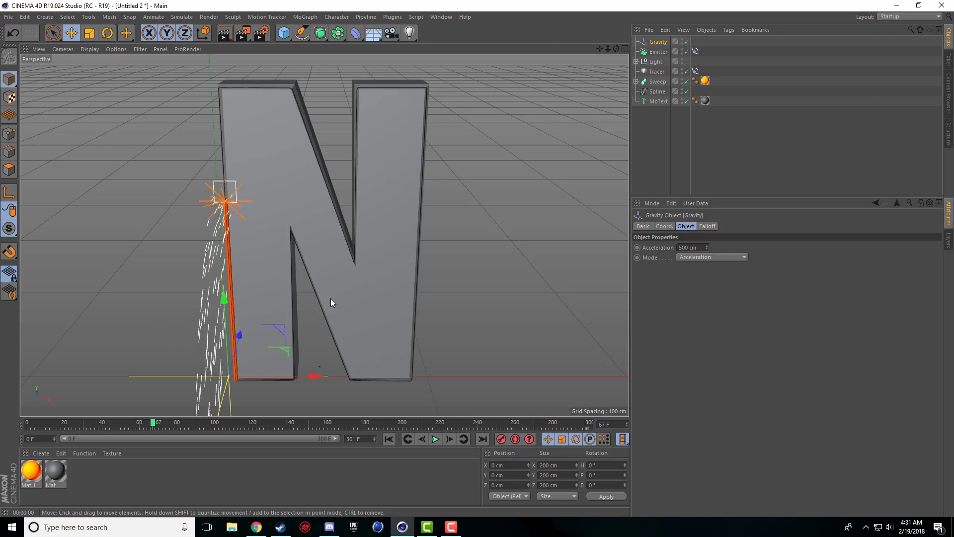
Create a cylinder with a 0.2 cm radius and 2 cm height, and make it a child of the emitter
left_click_drag(284, 34, 480, 48)
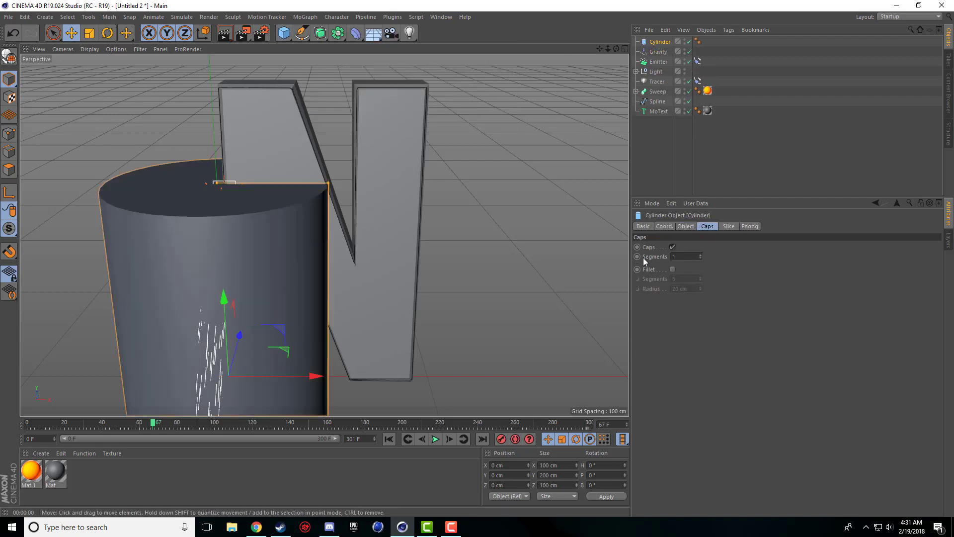
left_click(685, 227)
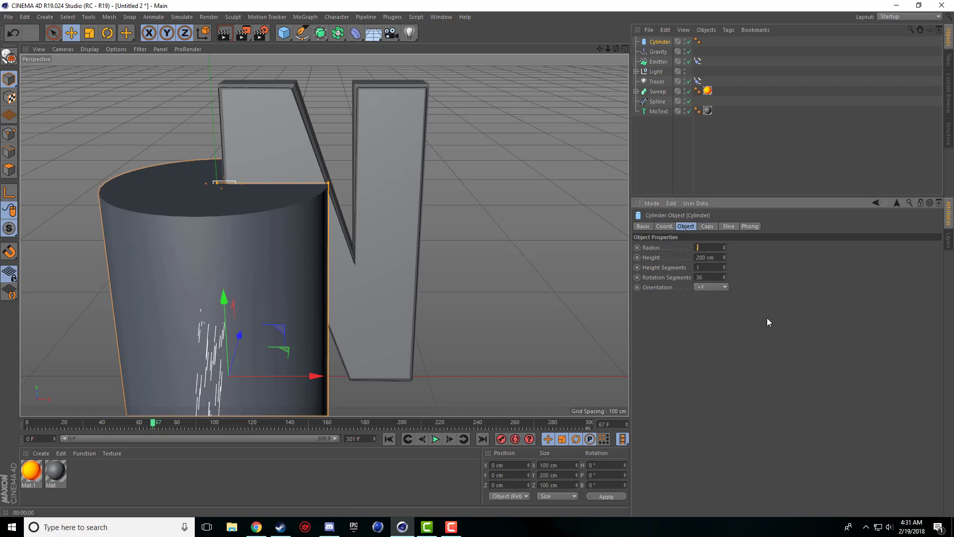
type("0.2")
key("Return")
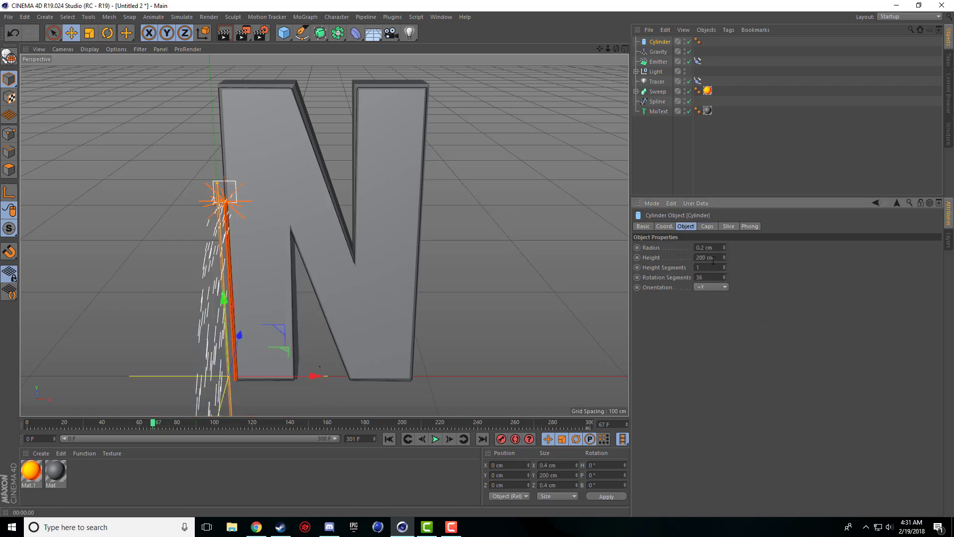
type("2")
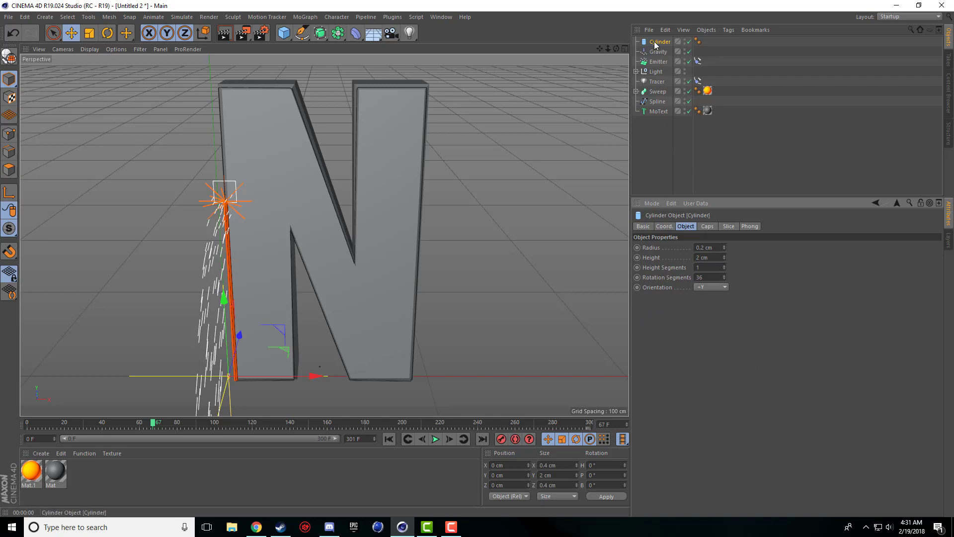
left_click_drag(655, 43, 658, 60)
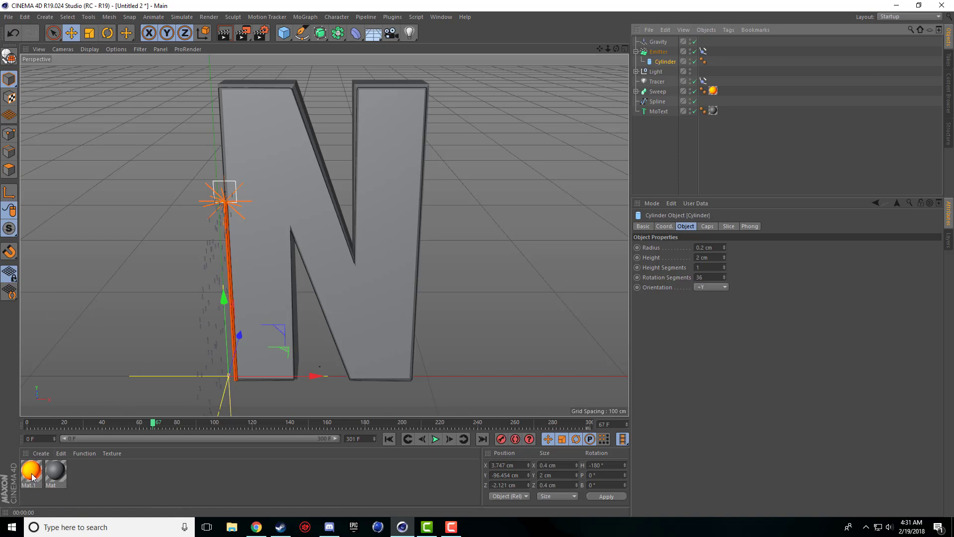
Apply the orange material Mat.1 to the emitter, preview the render, and set the cylinder's height to 1 cm
left_click_drag(662, 61, 660, 51)
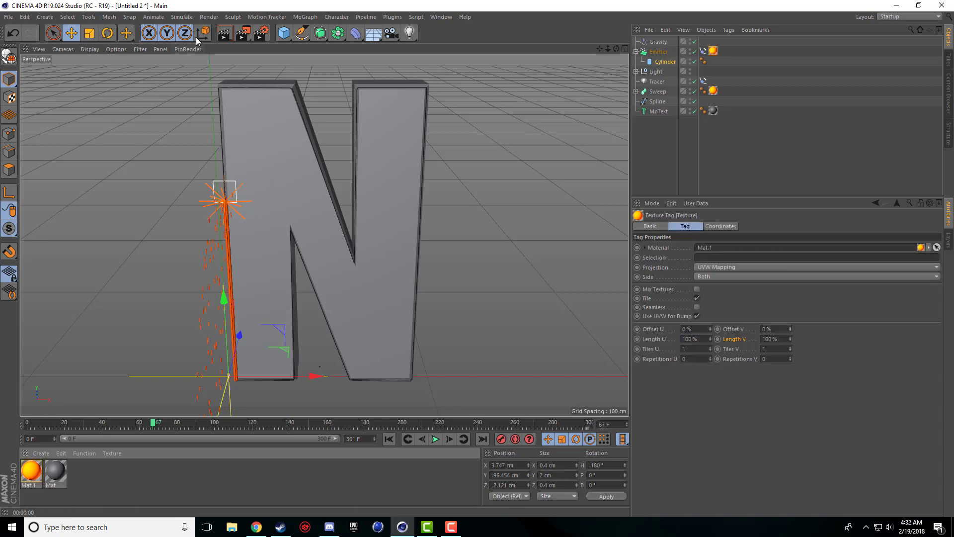
left_click(225, 33)
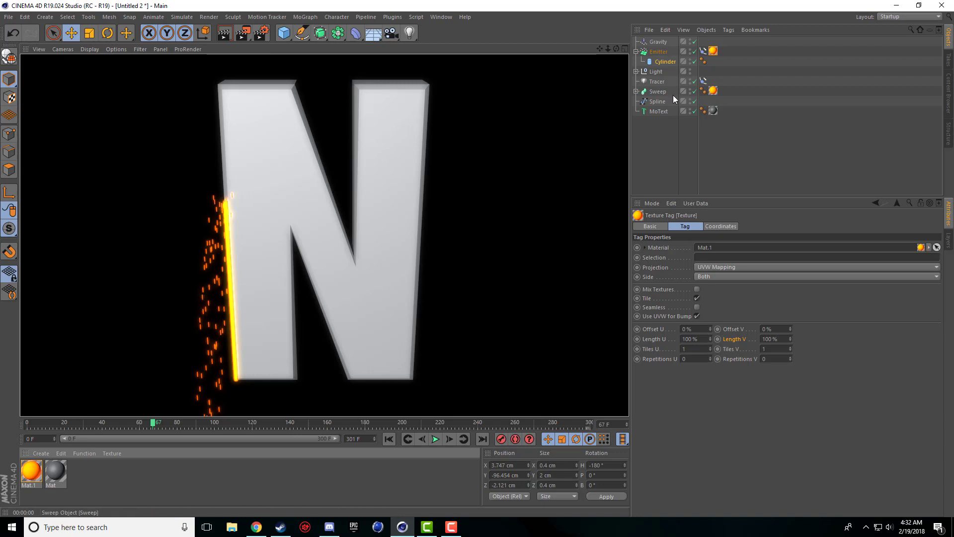
left_click(663, 60)
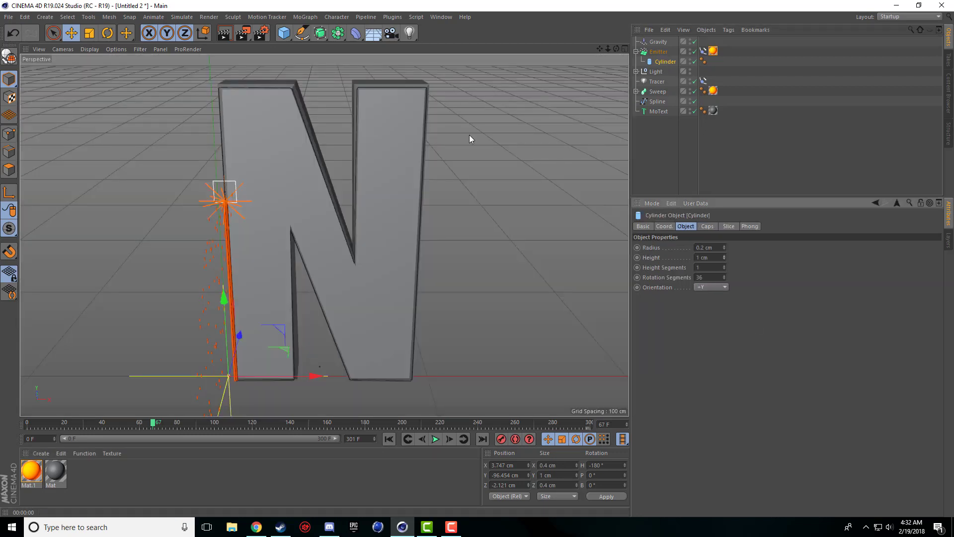
Set the emitter's particle rotation to 5° and its lifetime, speed and end scale variations to 50%
left_click(659, 51)
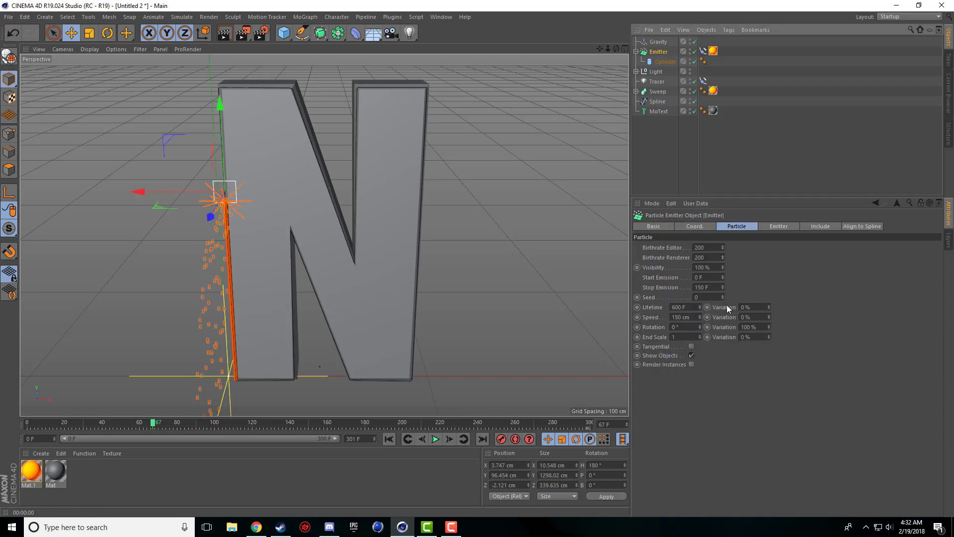
left_click(685, 327)
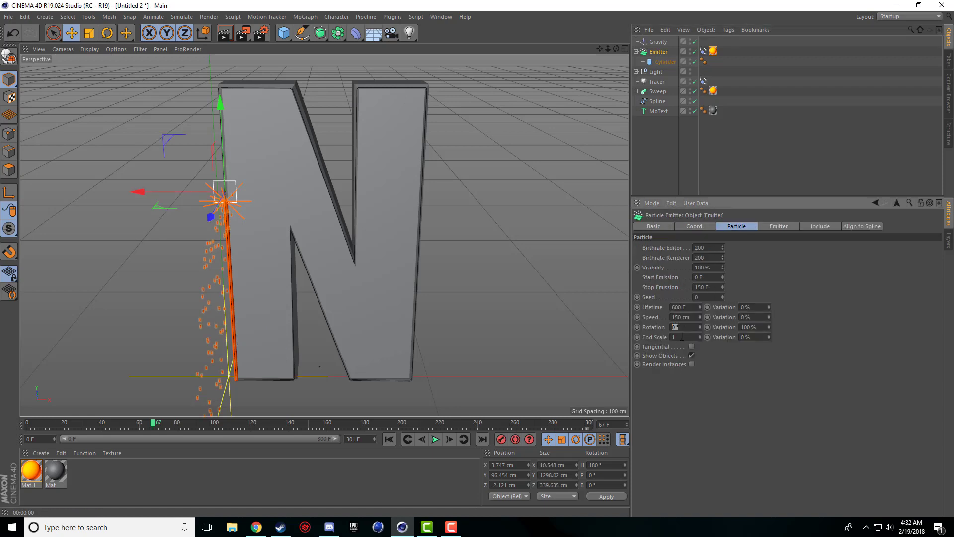
type("5")
key("Return")
left_click_drag(753, 307, 726, 305)
type("50")
key("Tab")
key("Tab")
type("50")
key("Return")
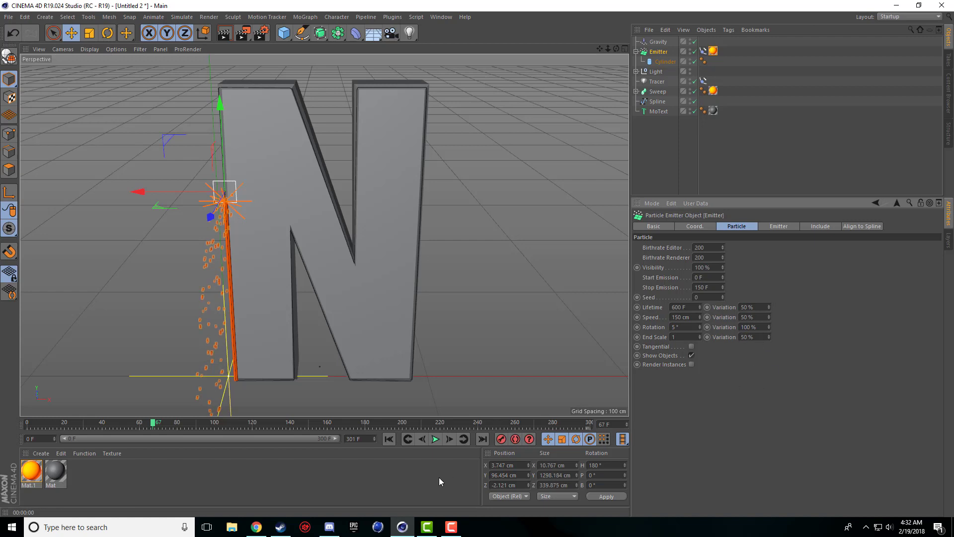
Play the animation from frame 0 to 60, render the view, and review the Glow effect in the render settings
left_click(388, 438)
left_click(434, 438)
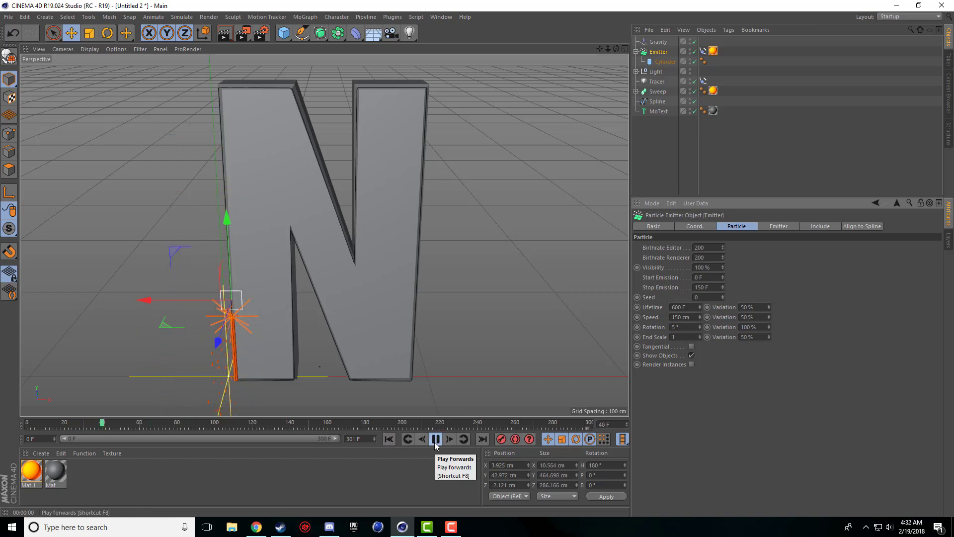
left_click(435, 441)
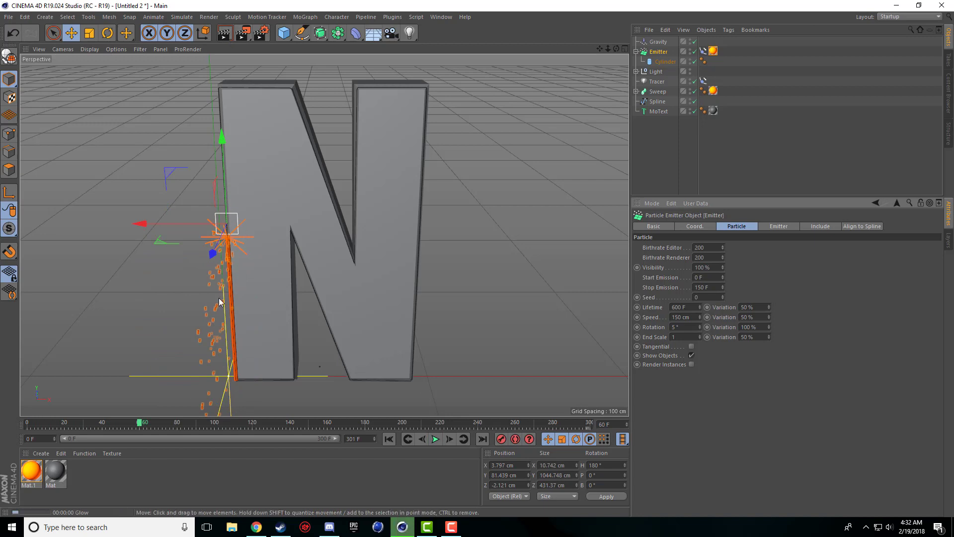
left_click(225, 34)
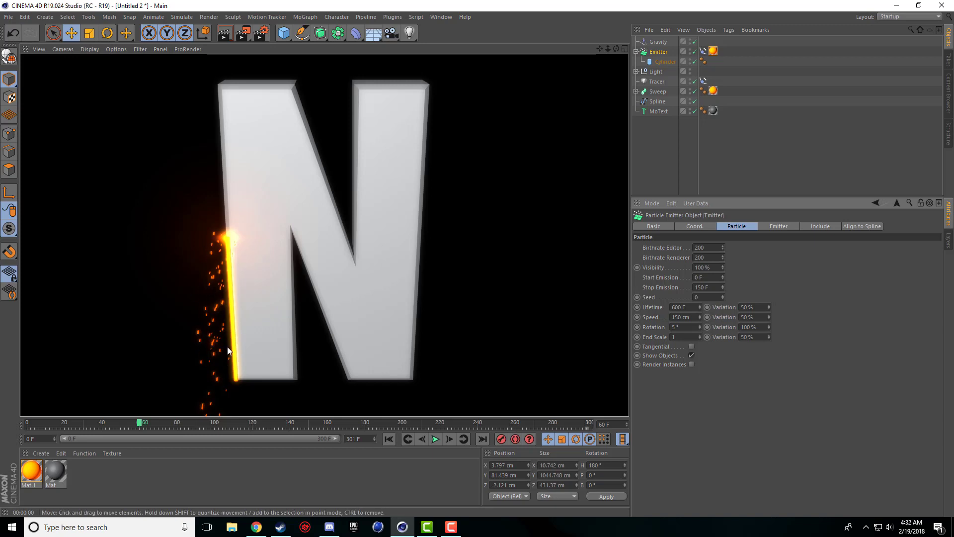
left_click(259, 34)
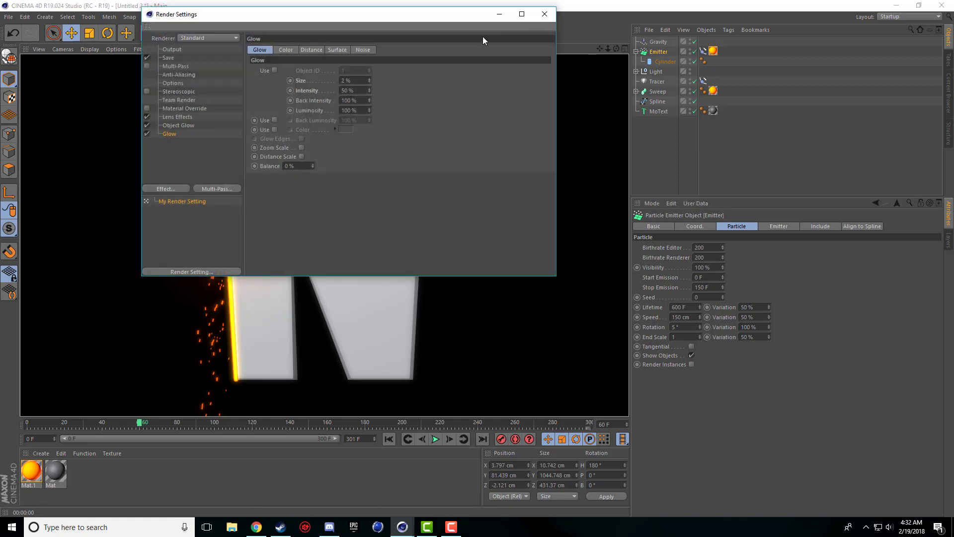
left_click(544, 14)
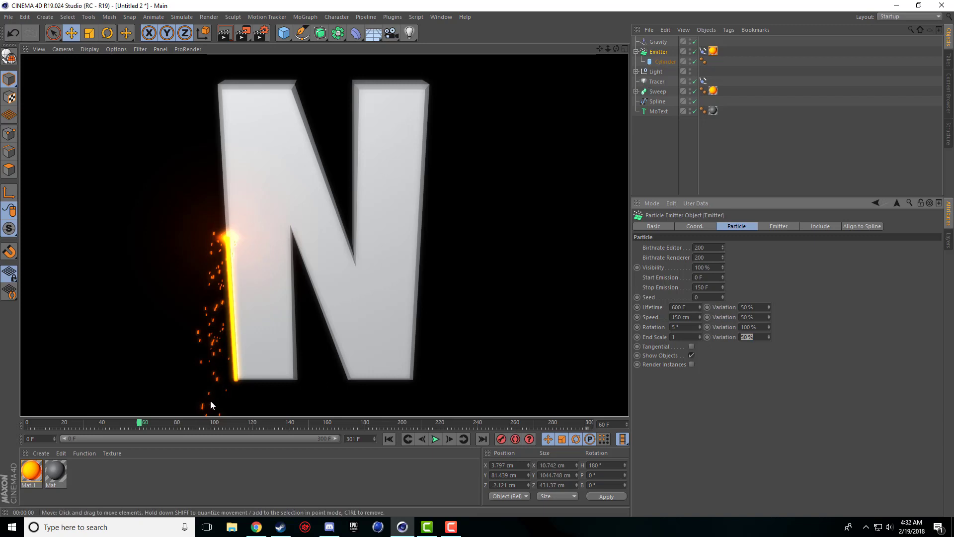
Render a distant view of the letter at frame 60 to examine how far the particles fall below it
left_click(663, 51)
left_click_drag(600, 48, 602, 46)
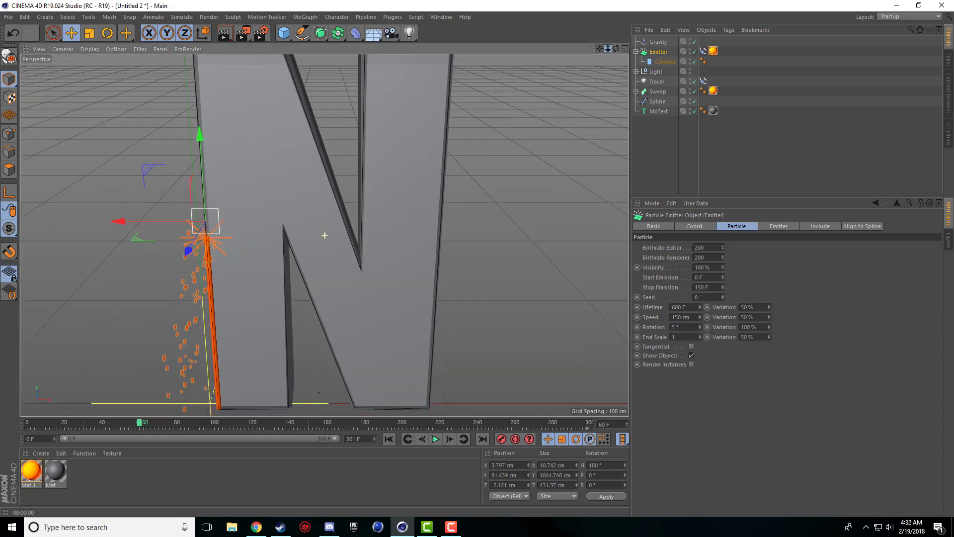
scroll(470, 165, "down", 10)
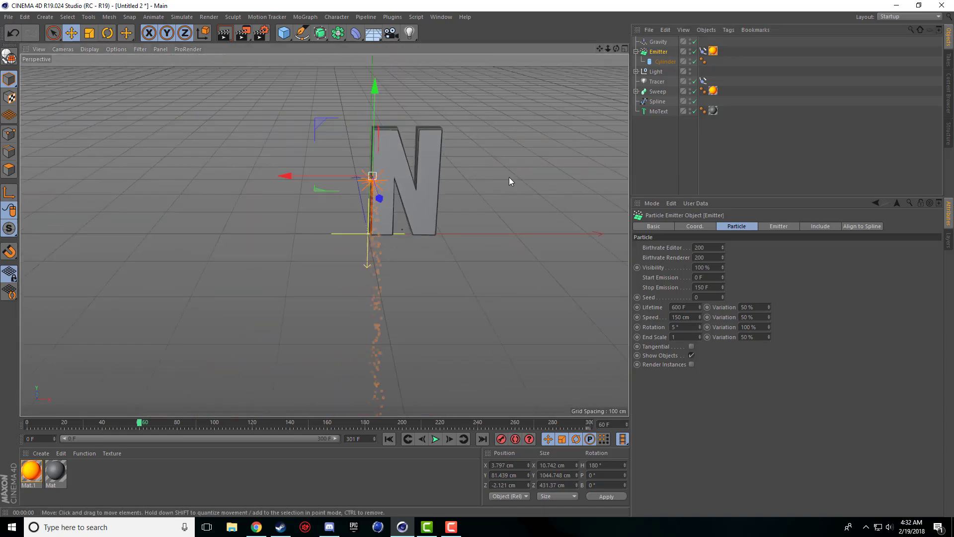
scroll(443, 363, "down", 3)
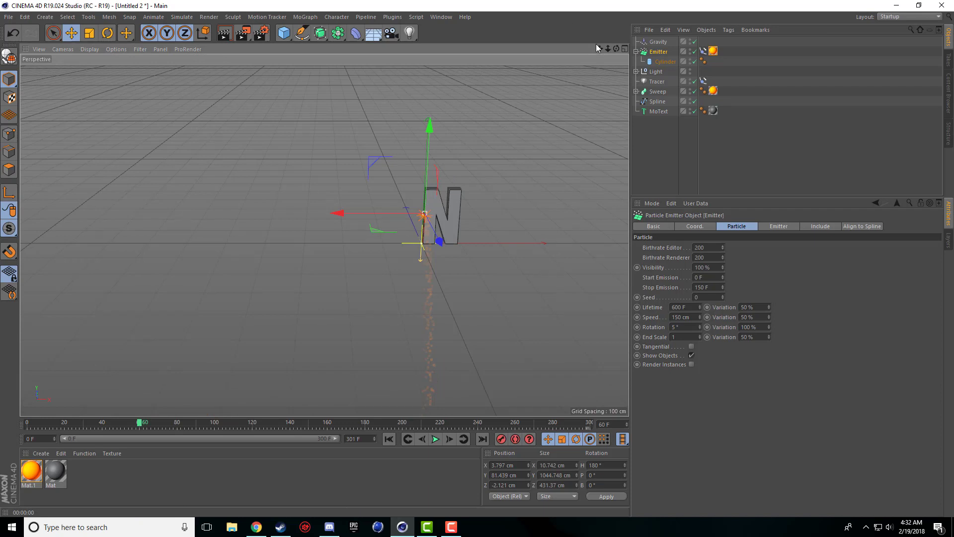
left_click_drag(599, 49, 526, 48)
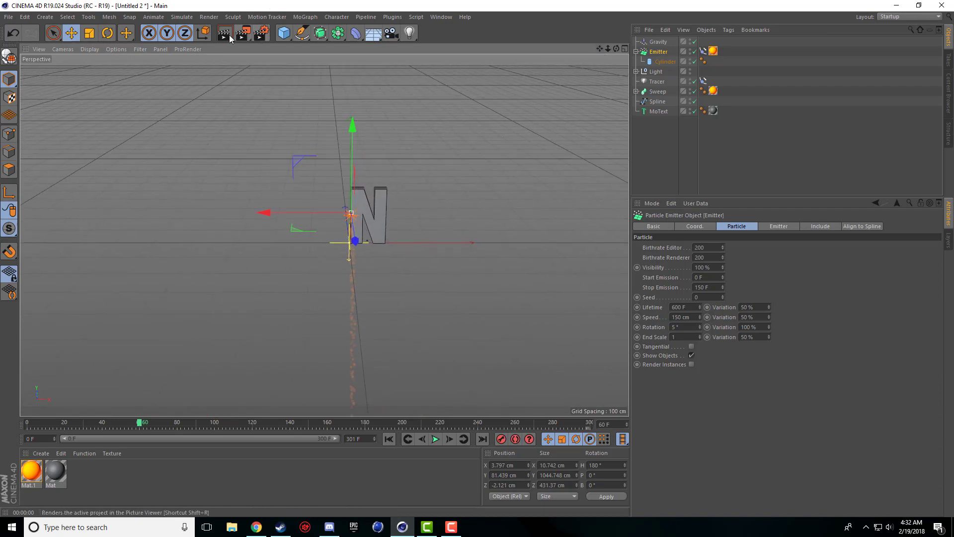
left_click(227, 34)
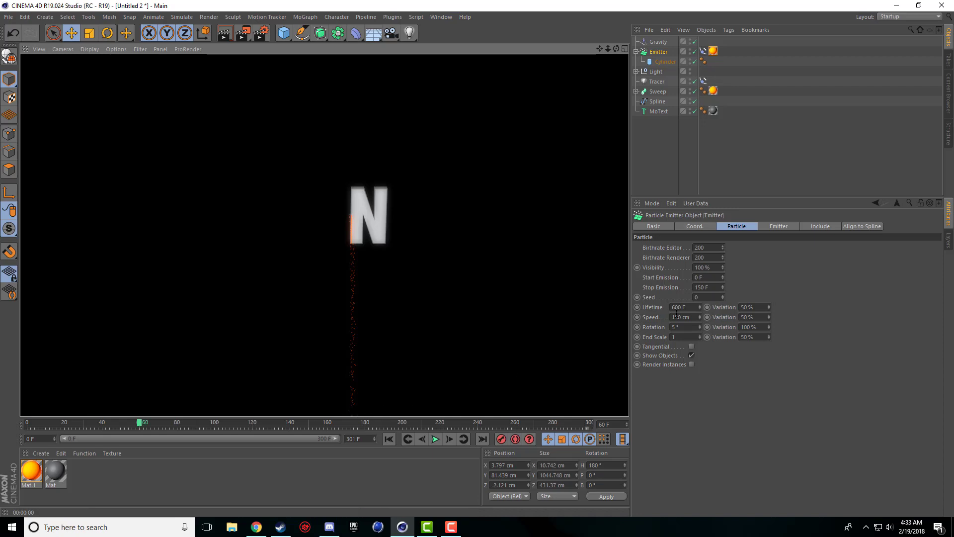
Set the emitter's particle lifetime to 20 frames and replay the animation from frame 0
double_click(679, 307)
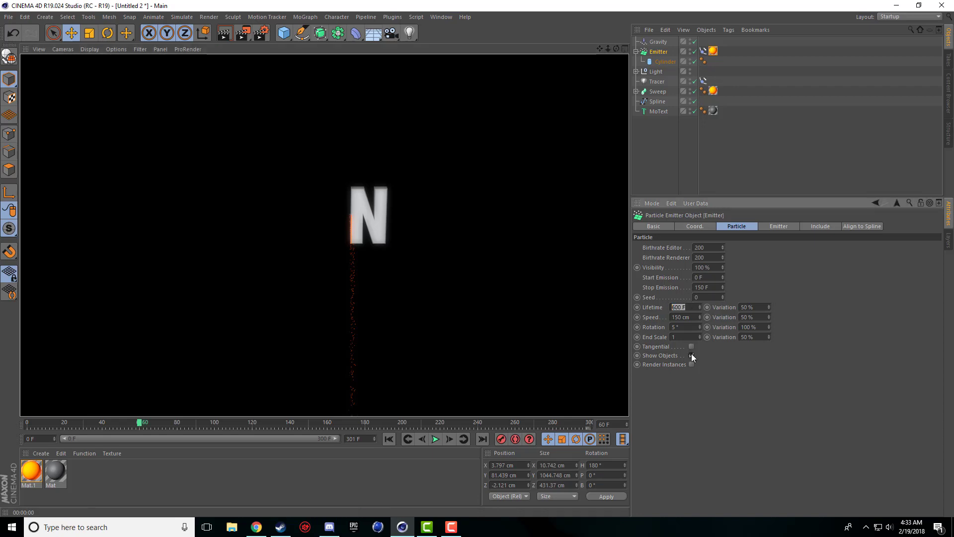
type("20")
key("Return")
left_click(389, 440)
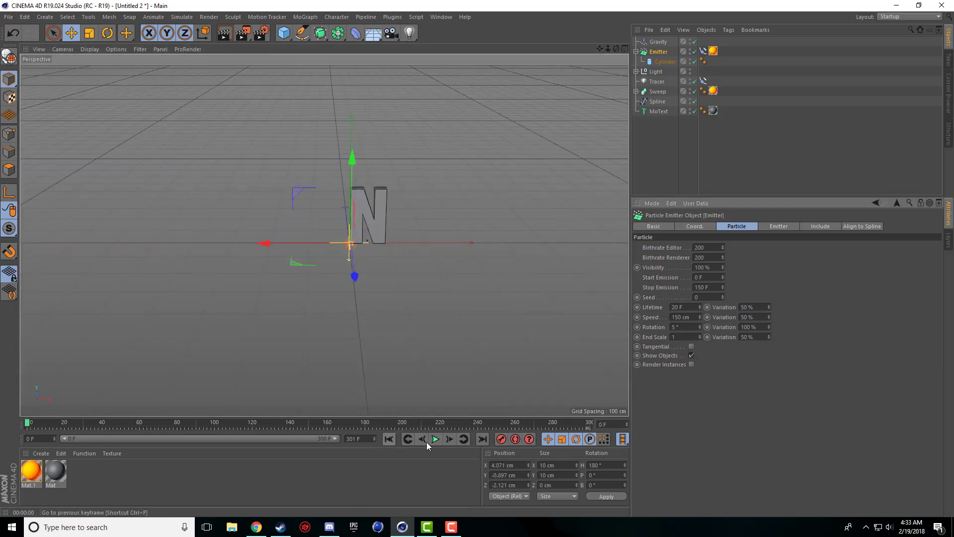
left_click(434, 440)
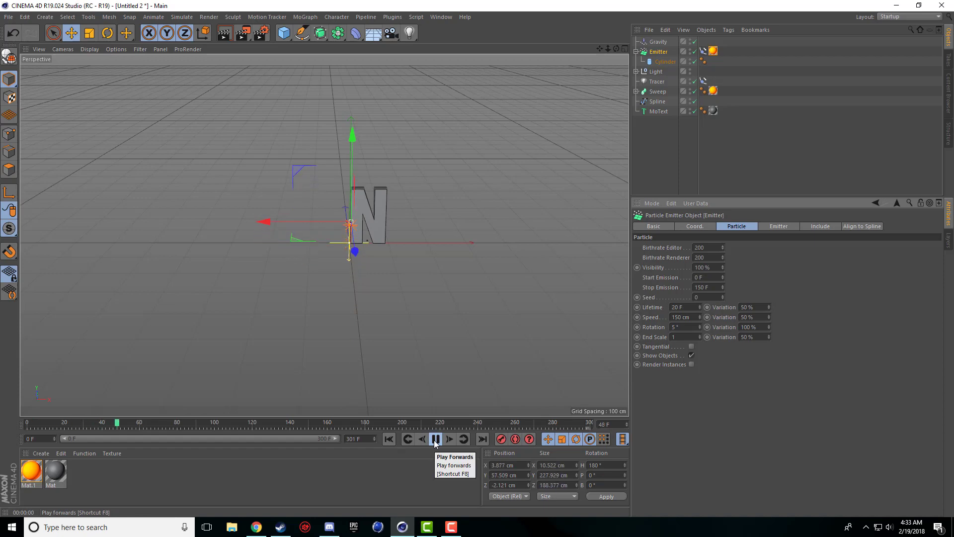
Stop the playback and scrub the timeline to frame 170 to examine the sparks falling from the letter
left_click(434, 439)
scroll(387, 301, "up", 5)
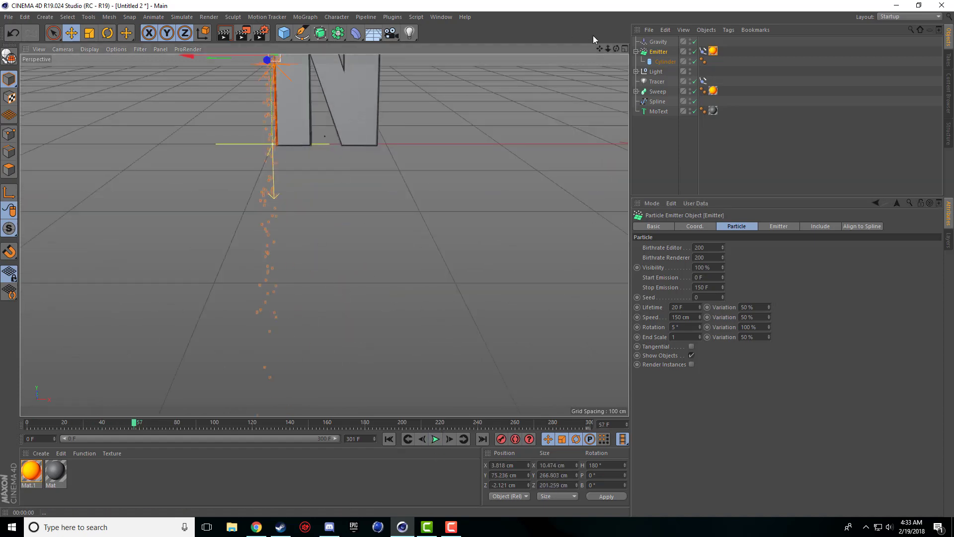
middle_click_drag(324, 227, 342, 269, "alt")
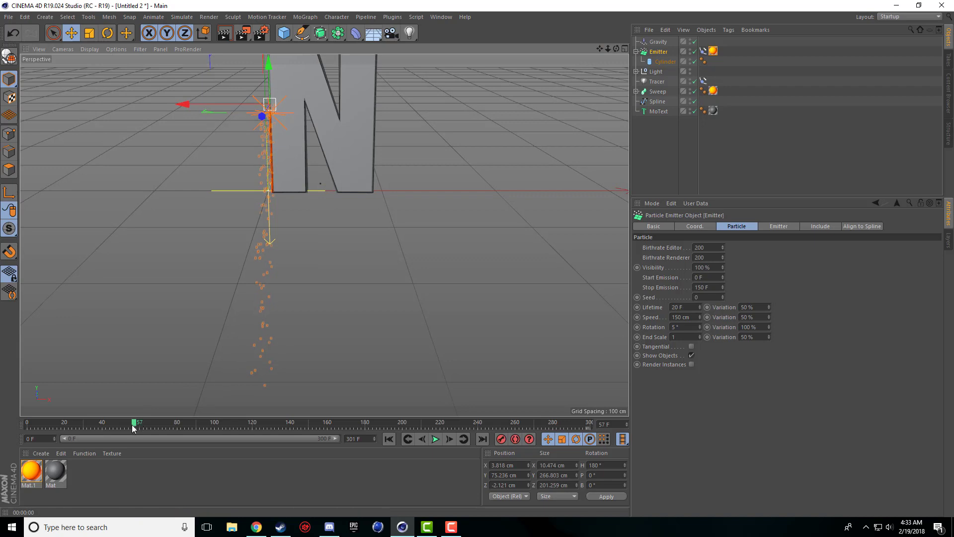
left_click_drag(133, 423, 352, 433)
scroll(433, 313, "down", 2)
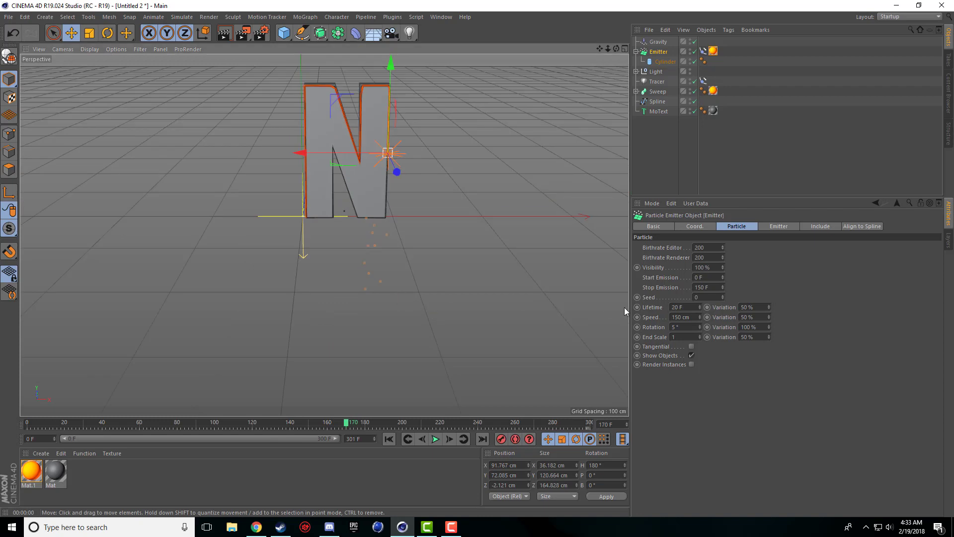
Try a particle lifetime of 10 frames on the emitter by replaying from frame 0 and rendering the view at frame 36
left_click(391, 438)
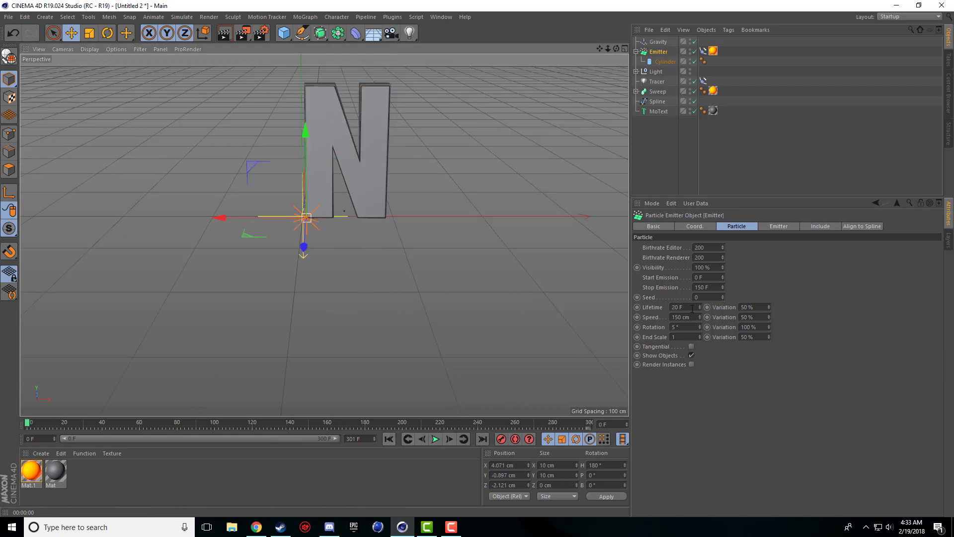
left_click(685, 307)
type("1")
left_click(435, 439)
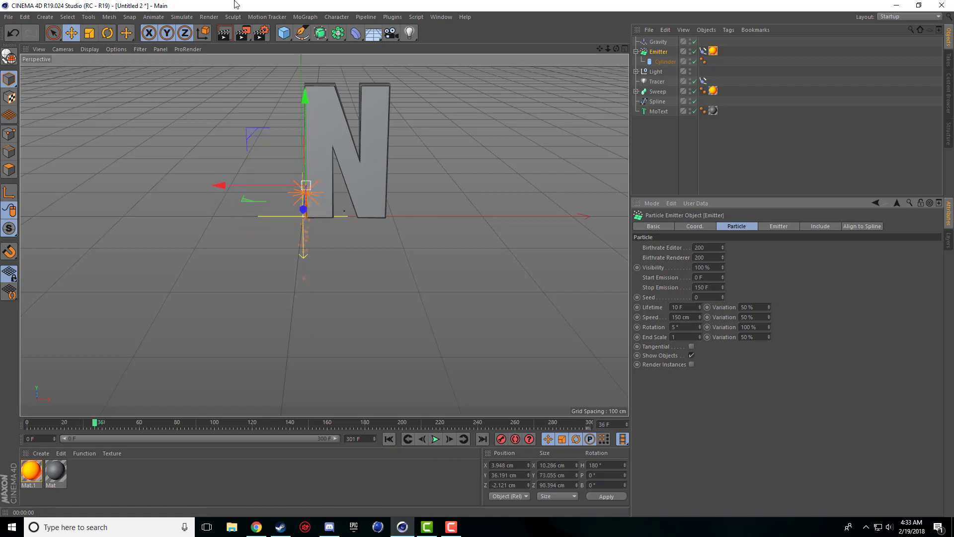
left_click(229, 30)
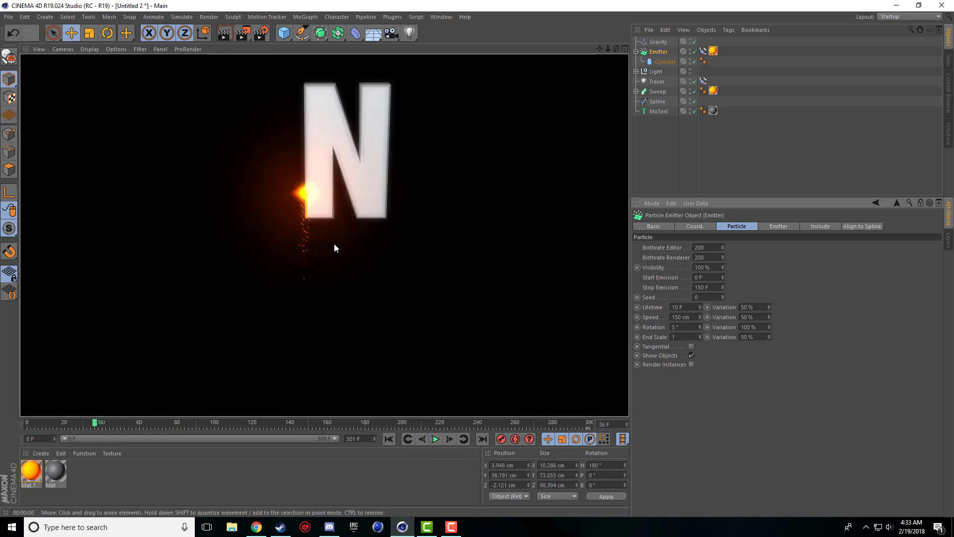
Set the emitter's particle lifetime to 15 frames, then play on to frame 62 and render the view
left_click_drag(685, 308, 621, 327)
type("15")
key("Return")
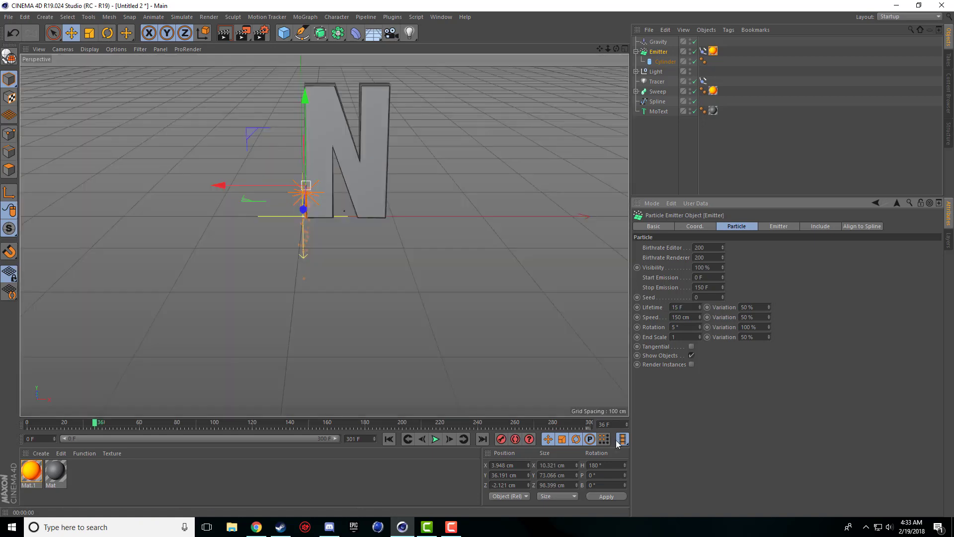
left_click(433, 439)
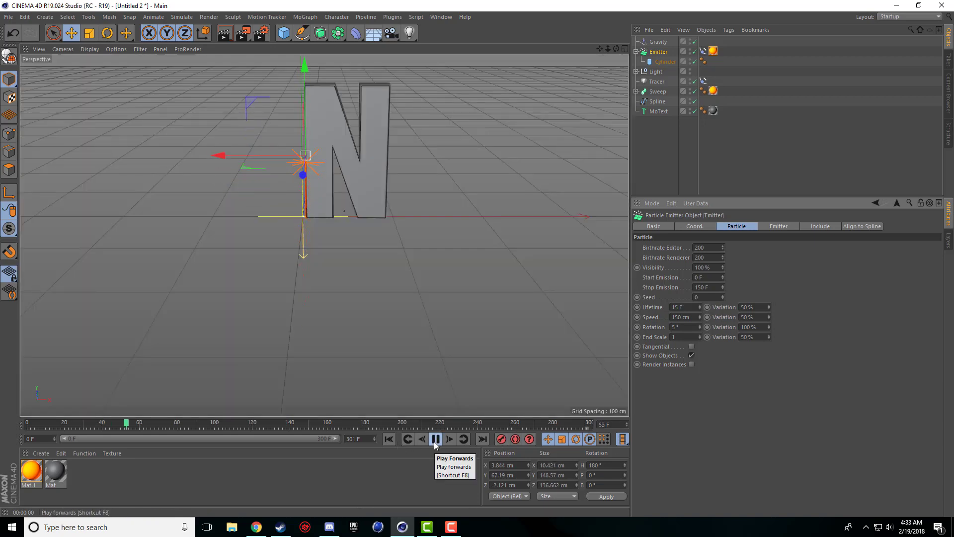
left_click(433, 439)
key("ctrl+r")
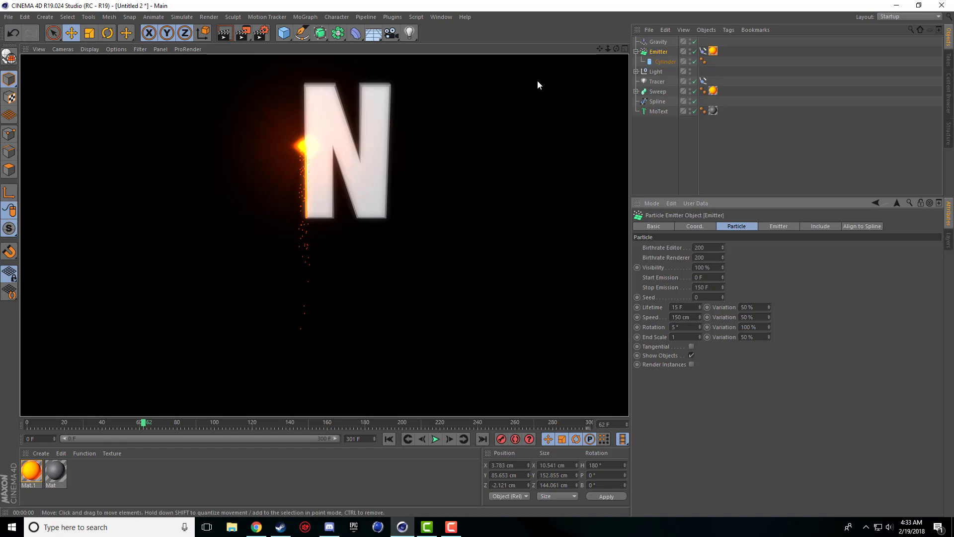
Render a close-up of the glowing trail and sparks along the letter's left stem at frame 62
scroll(324, 185, "up", 2)
scroll(416, 171, "up", 4)
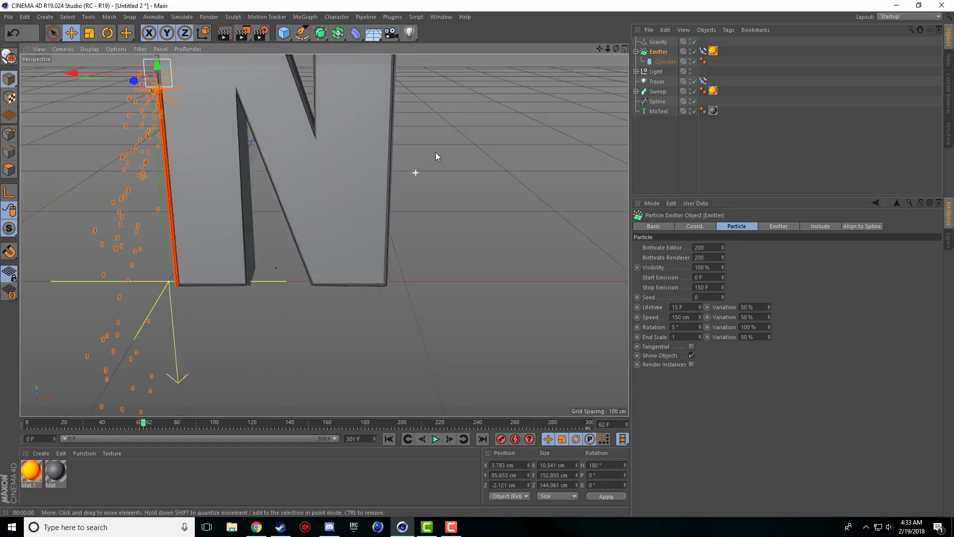
left_click_drag(600, 49, 676, 126)
scroll(215, 235, "up", 2)
scroll(215, 236, "down", 1)
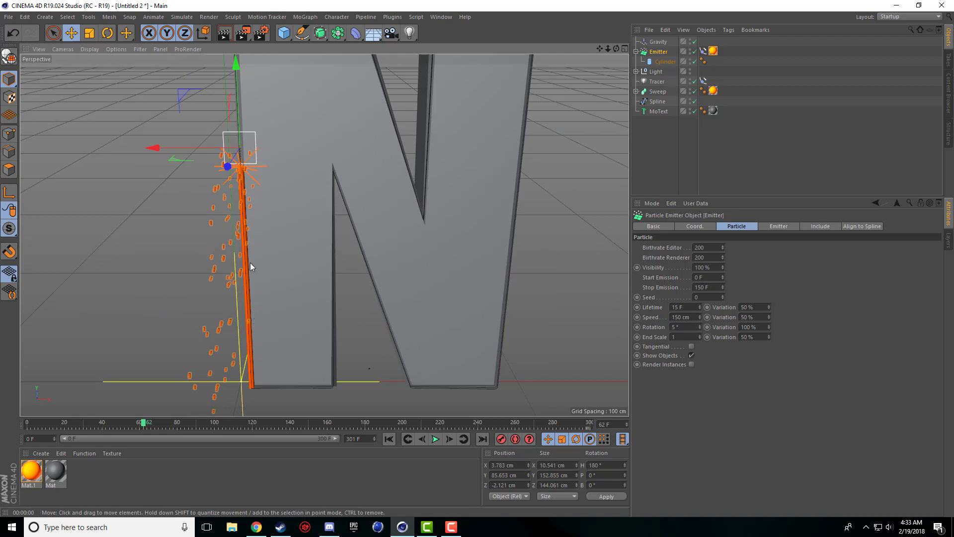
key("ctrl+r")
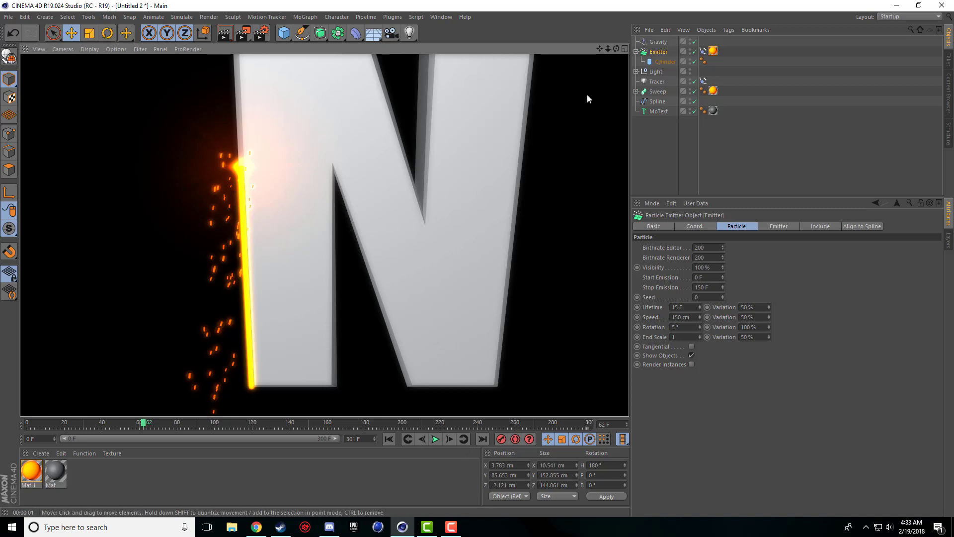
left_click_drag(599, 49, 559, 80)
left_click_drag(598, 46, 324, 234)
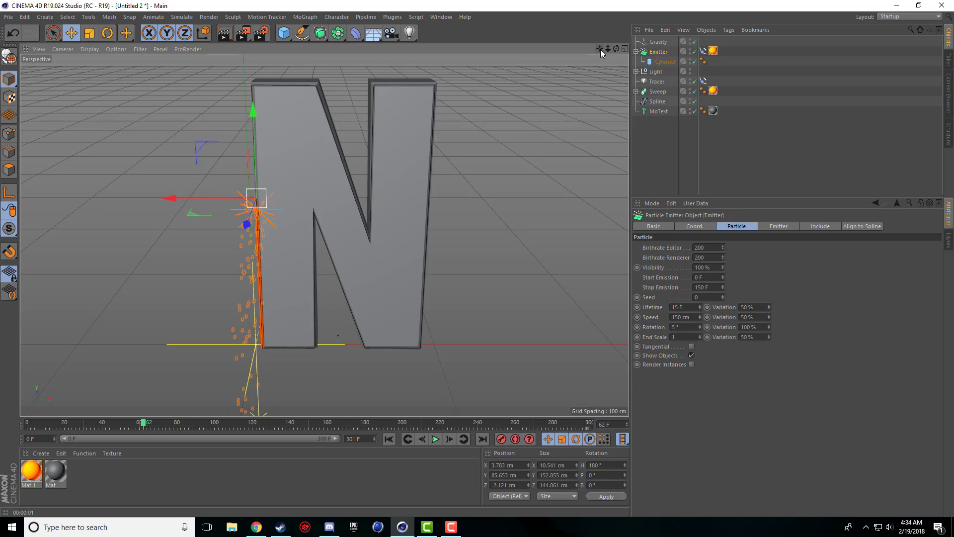
mouse_move(599, 49)
left_mouse_down()
mouse_move(584, 55)
mouse_move(629, 48)
mouse_move(595, 63)
left_mouse_up()
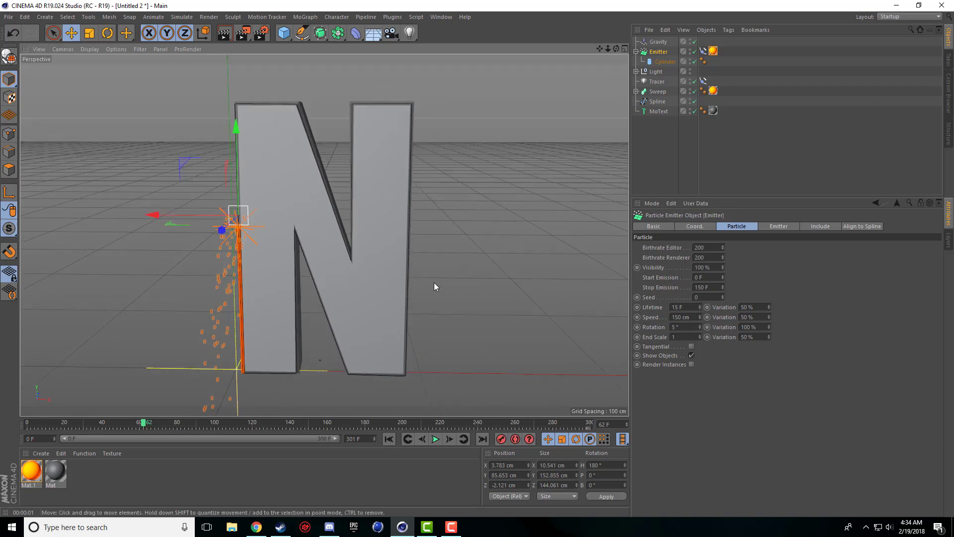
left_click(451, 526)
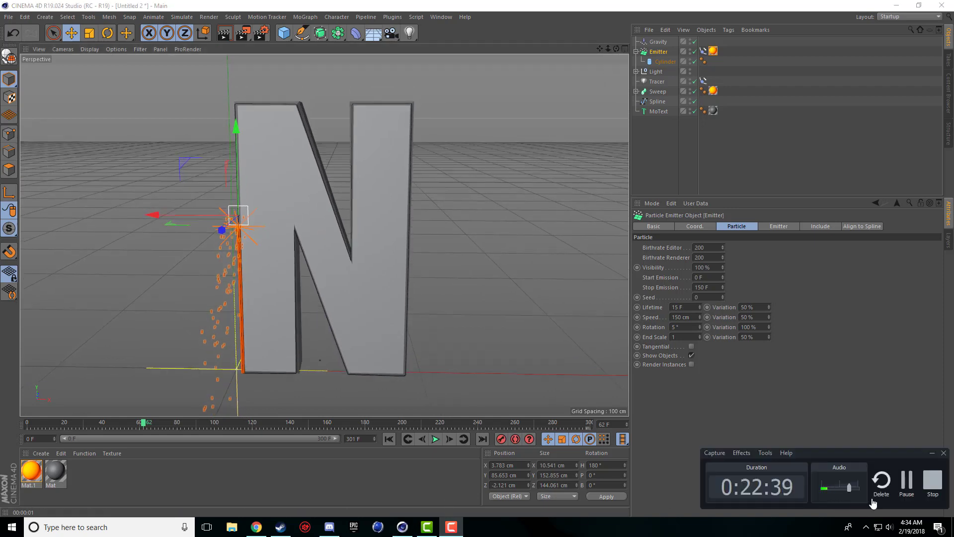